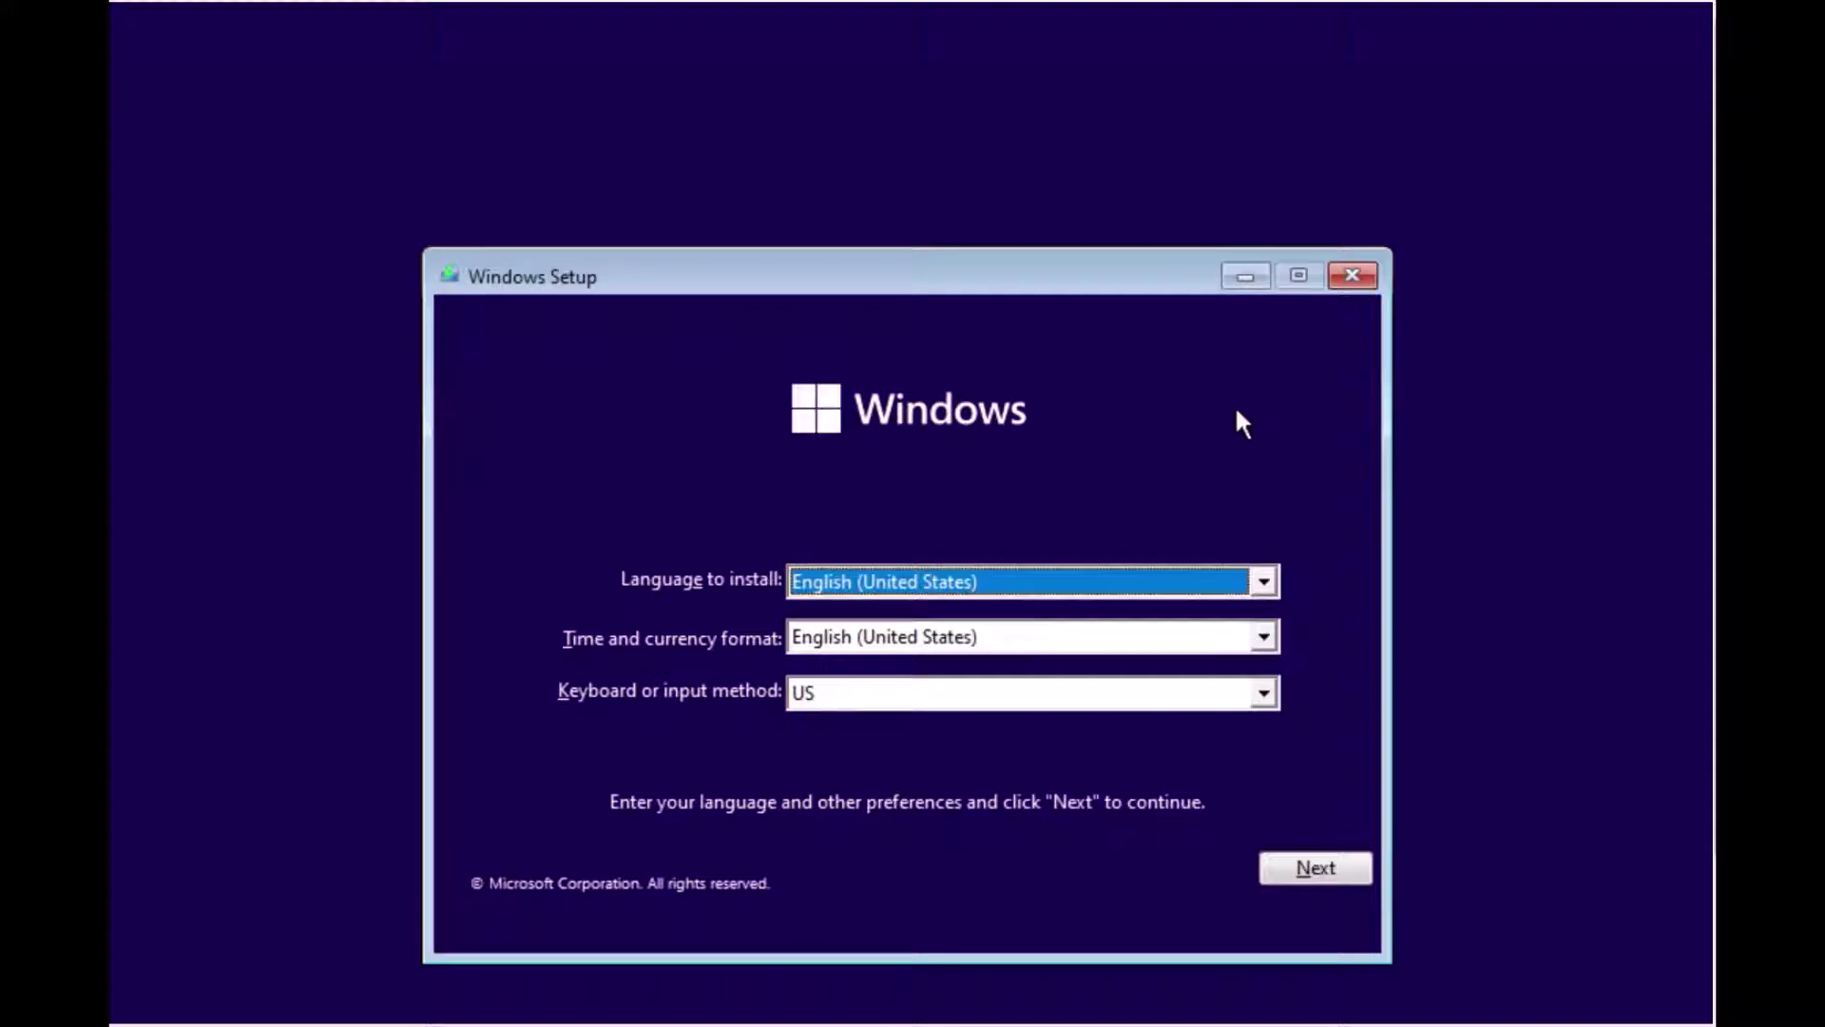
# Step: Accept the English (United States) language and format and the US keyboard defaults
pyautogui.click(1279, 865)
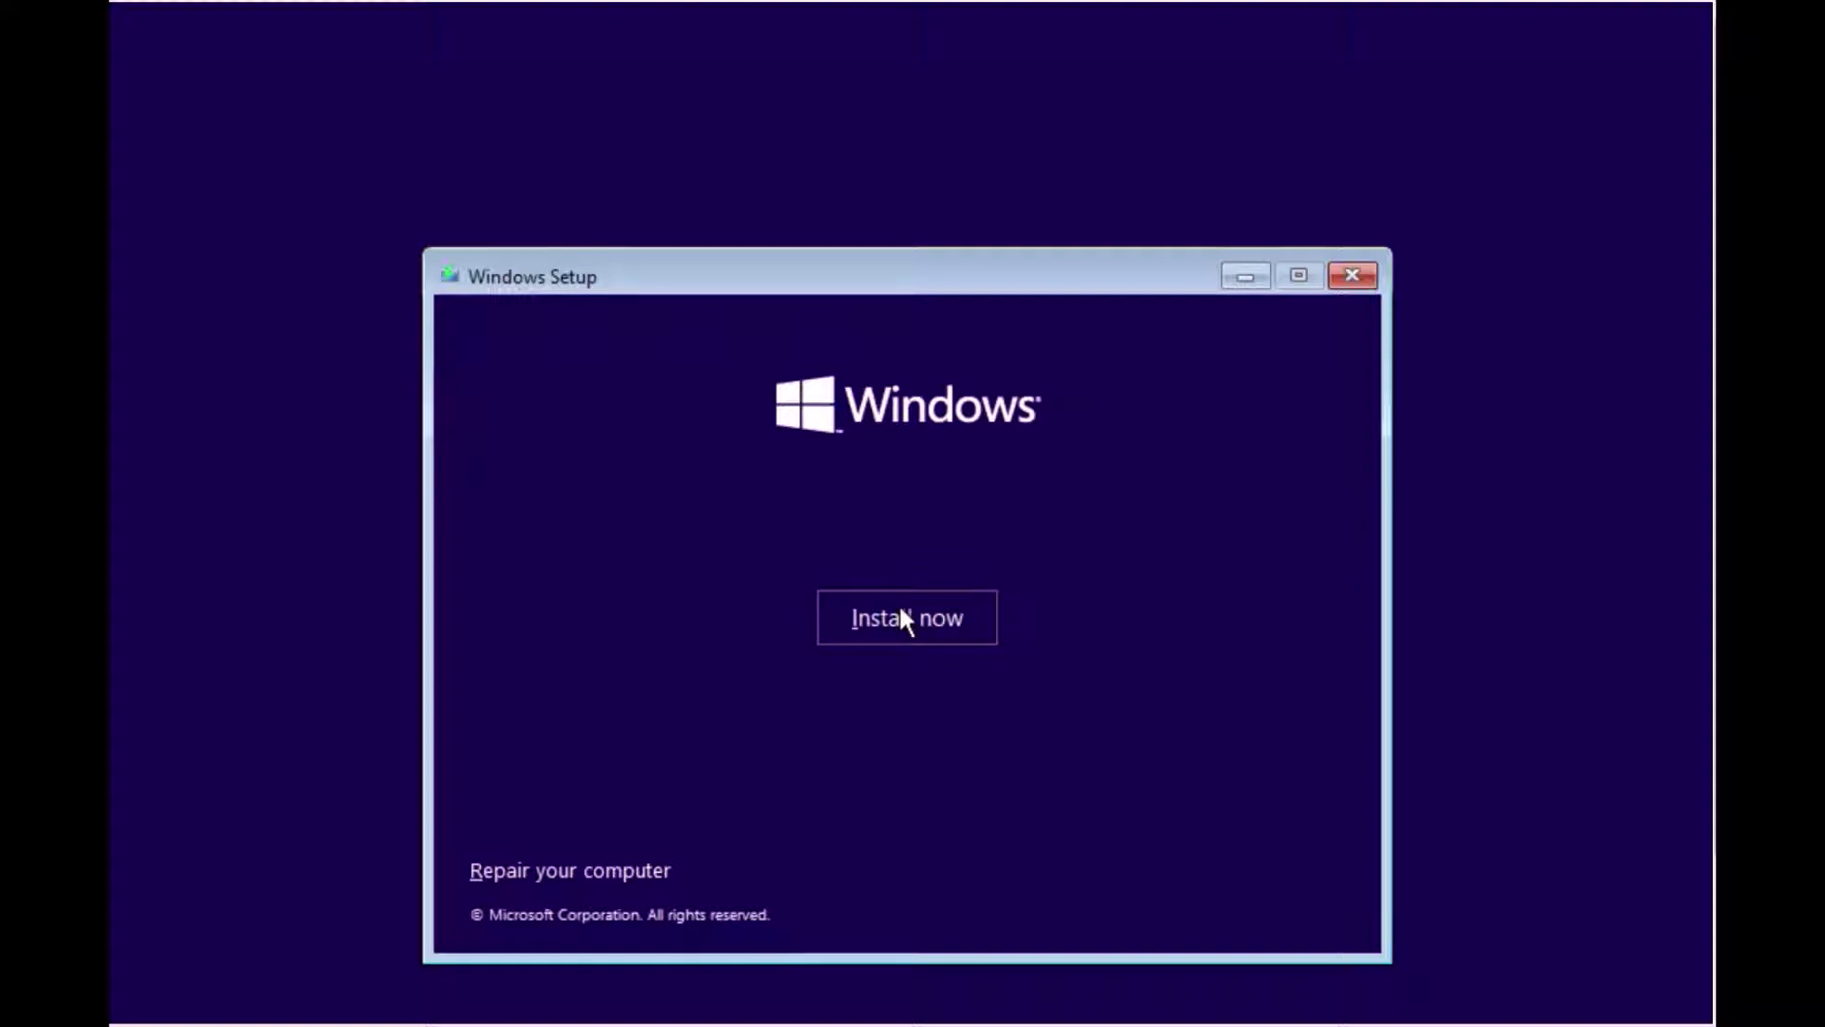
# Step: Start the install, skip the product key, and accept the Microsoft Software License Terms
pyautogui.click(900, 609)
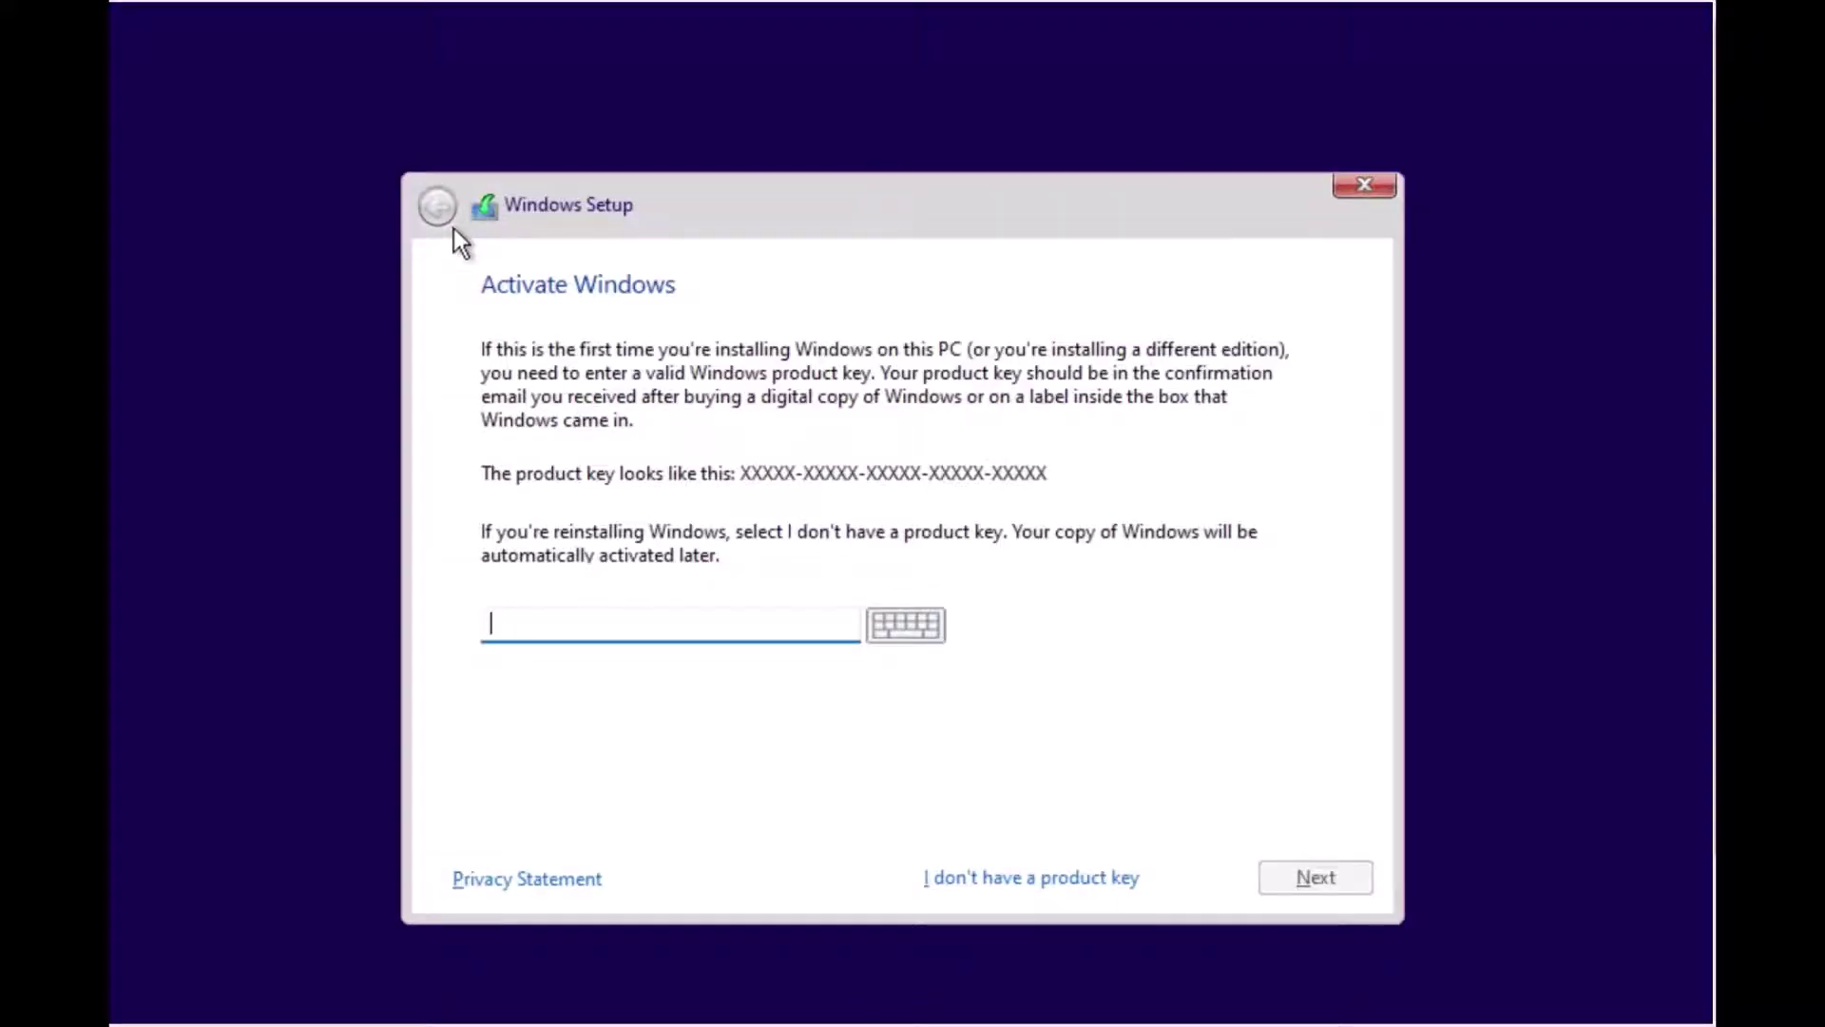
pyautogui.click(1036, 878)
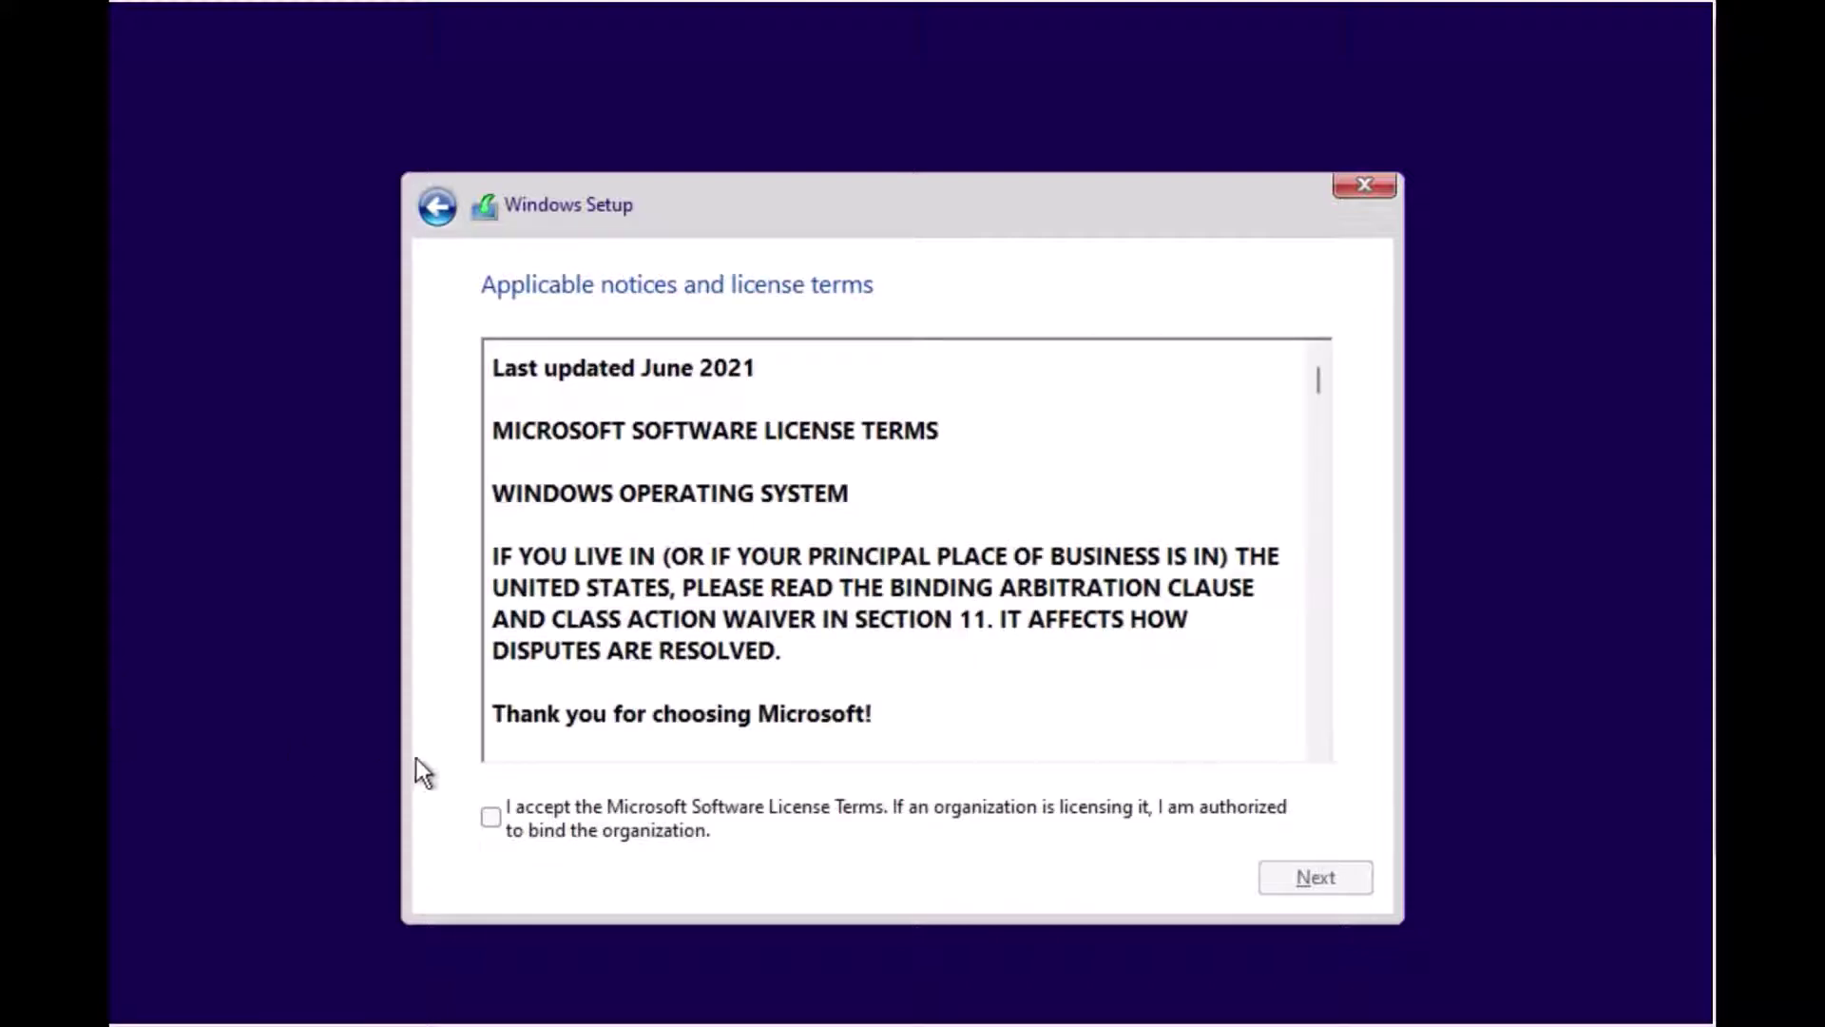
pyautogui.scroll(-3, 542, 635)
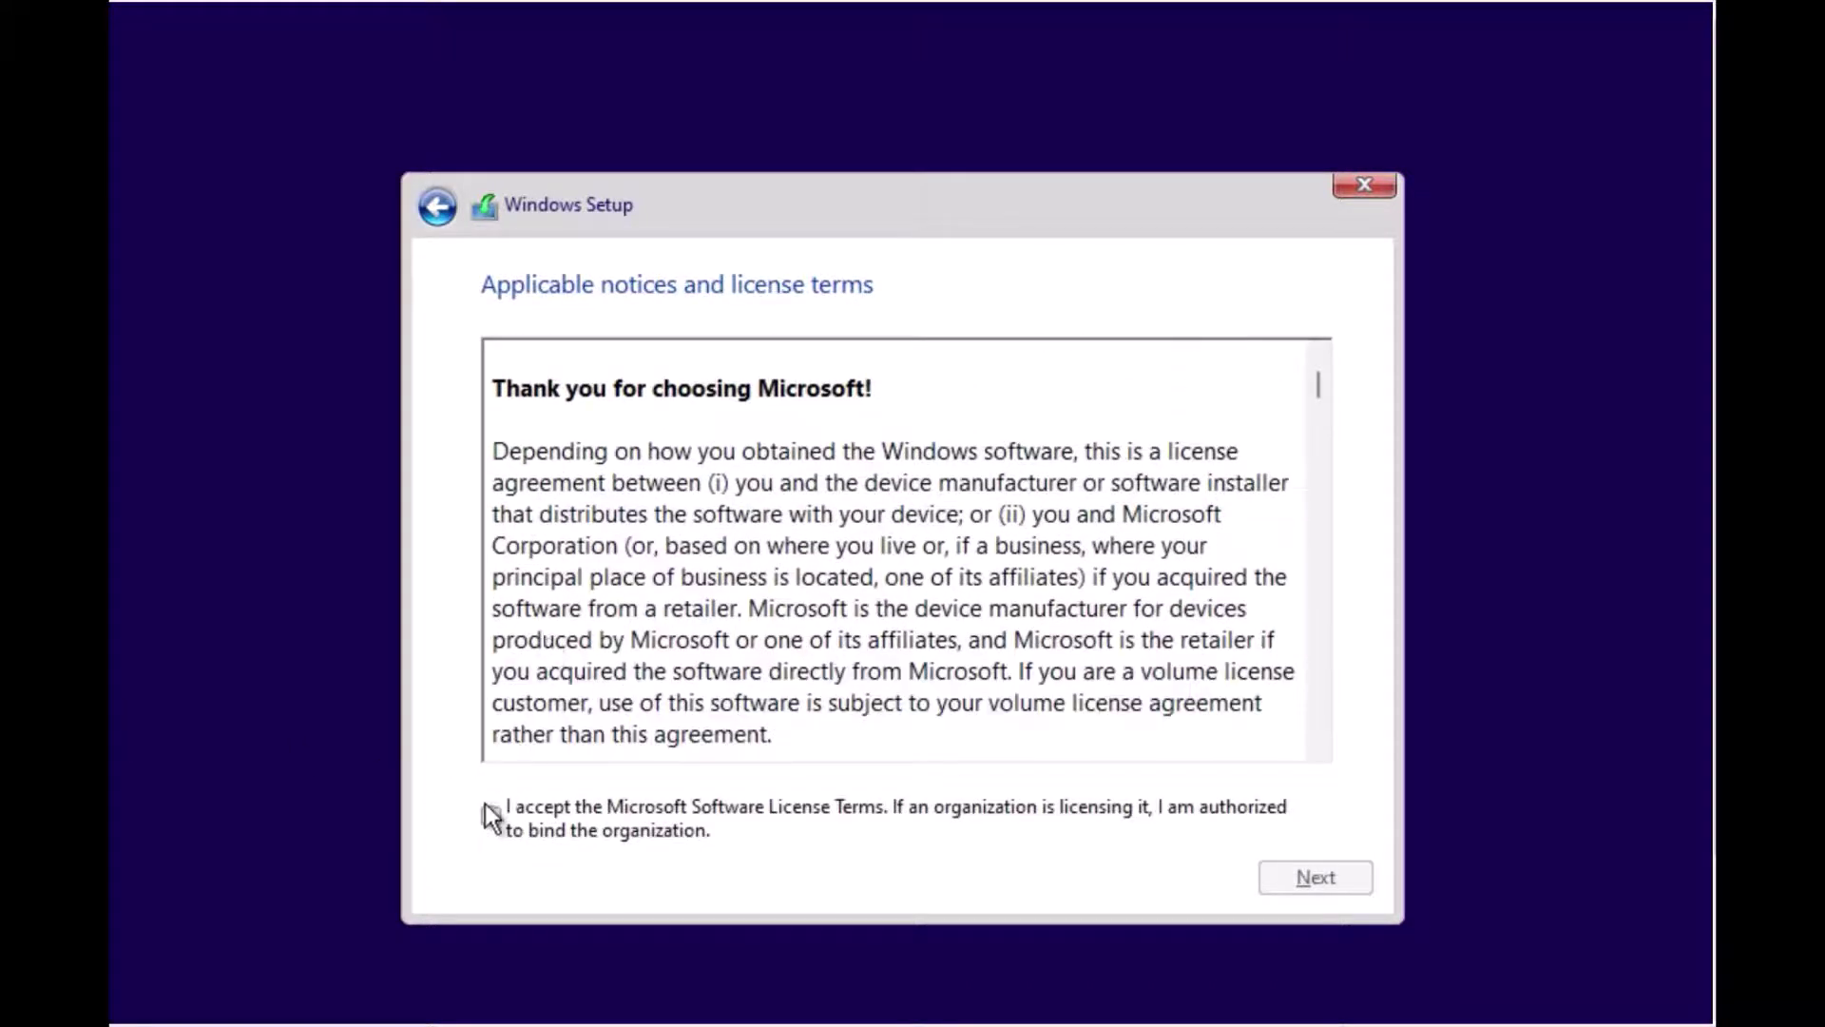
pyautogui.click(491, 817)
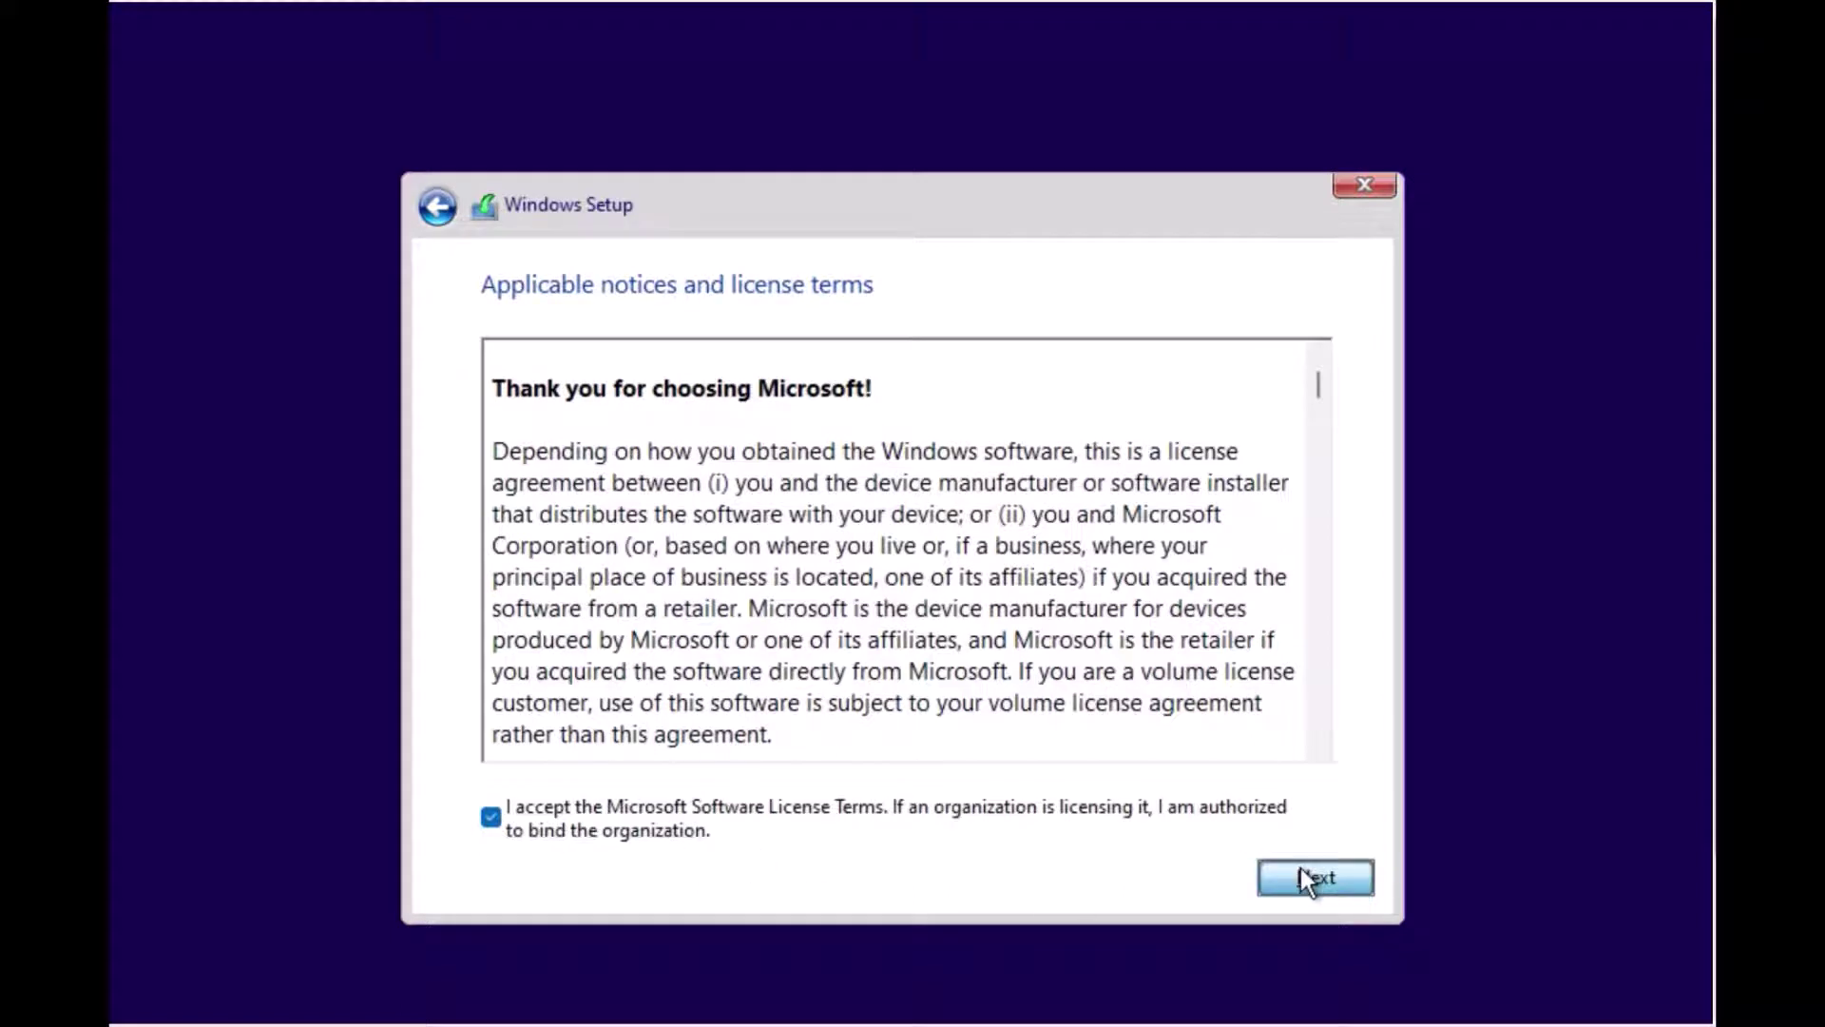
pyautogui.click(1308, 880)
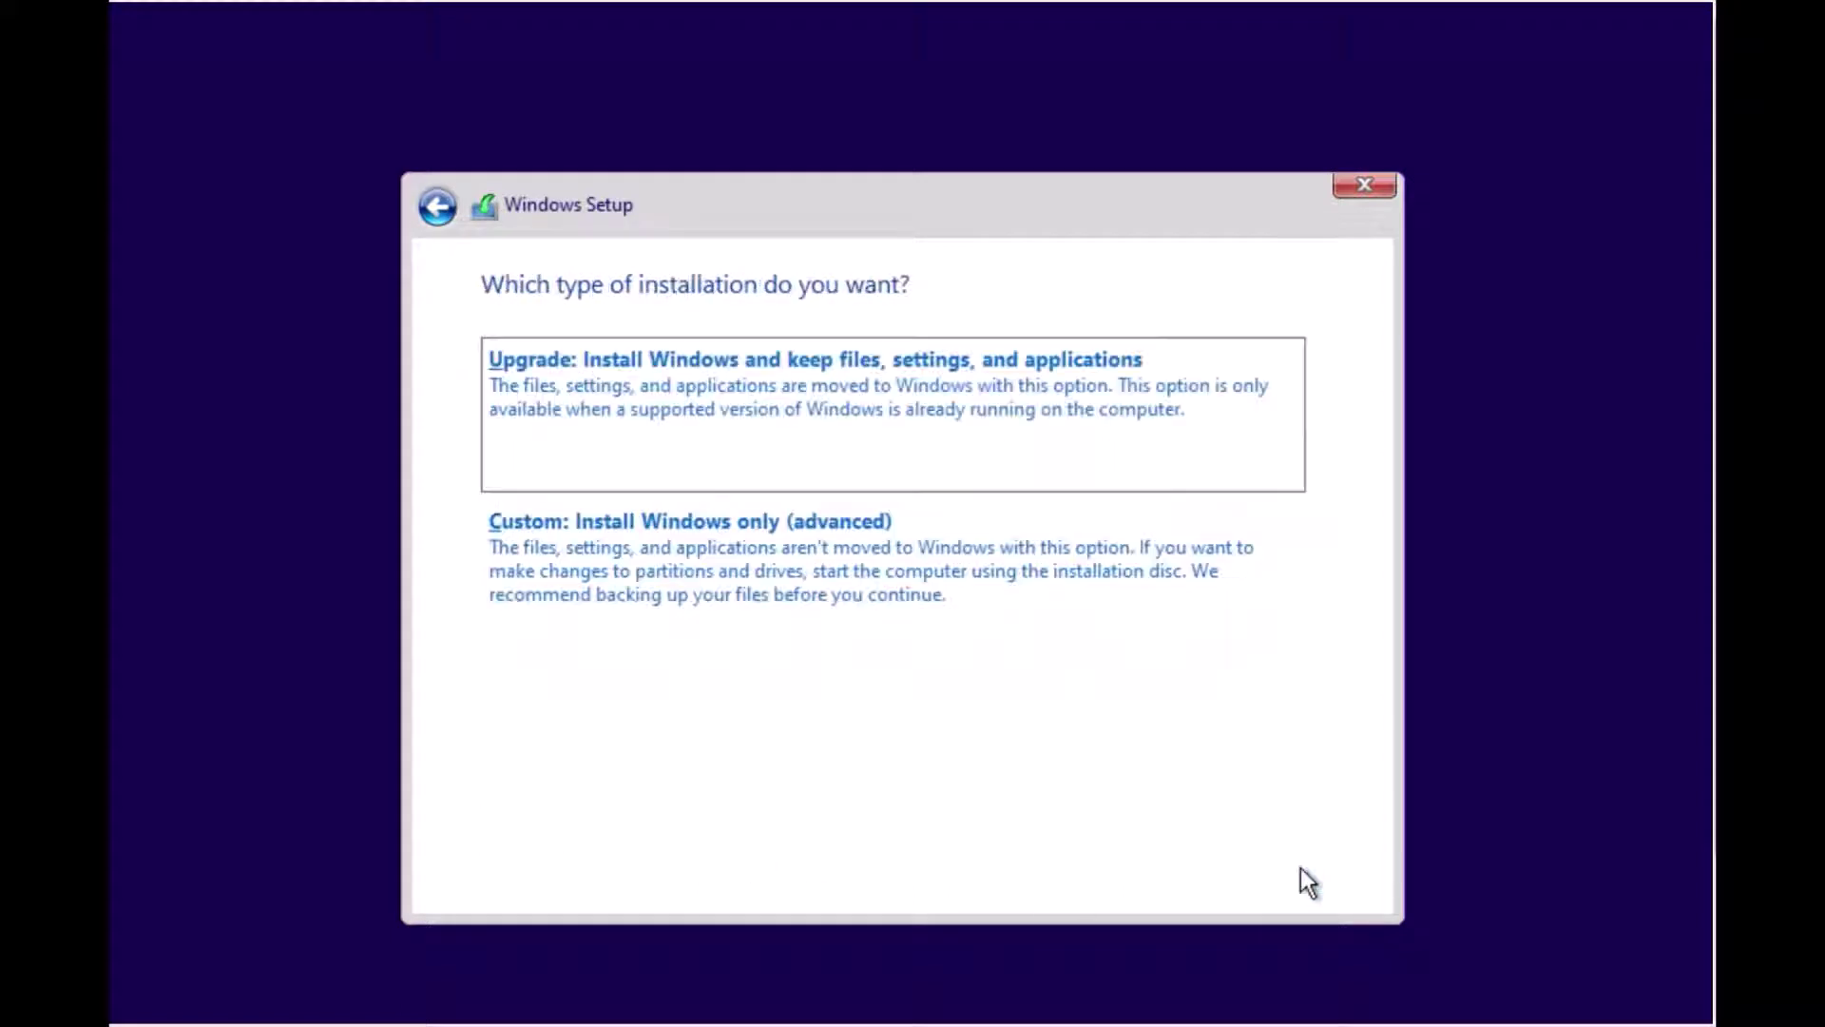
# Step: Choose a custom install onto Drive 0's 50.0 GB unallocated space, then request full-screen with Host+F
pyautogui.click(827, 604)
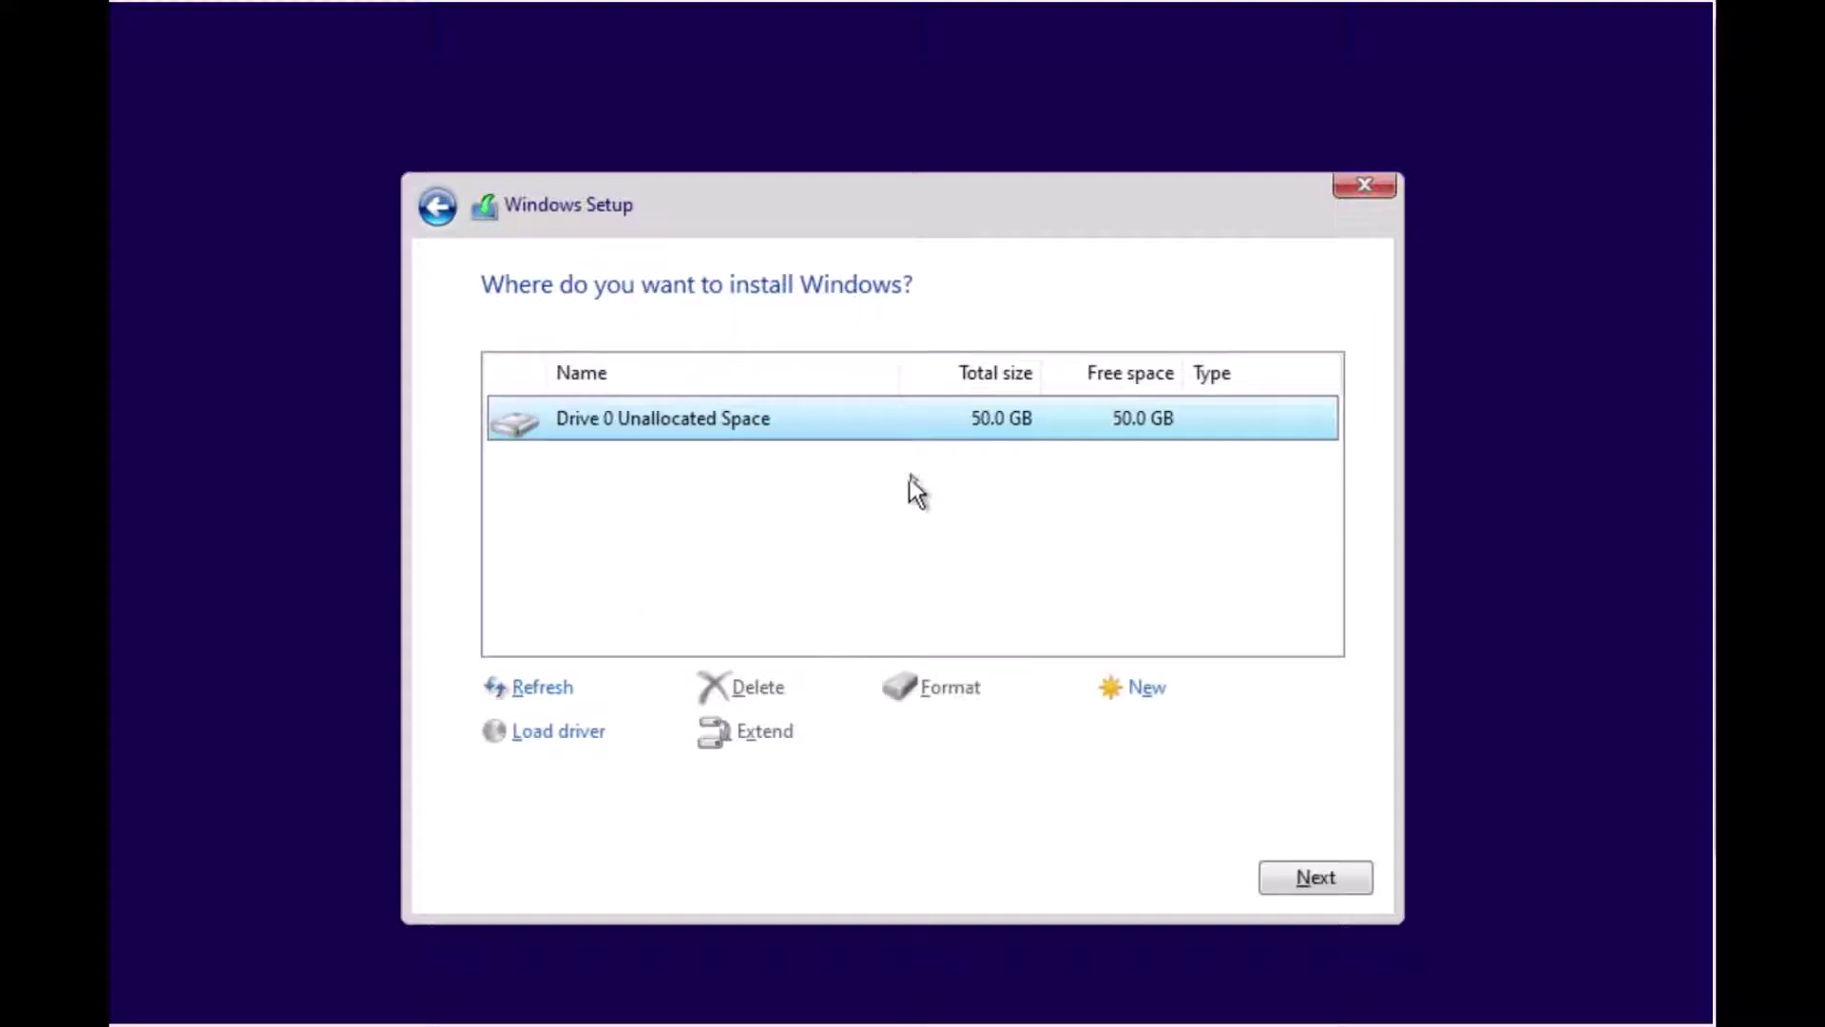
pyautogui.click(1282, 867)
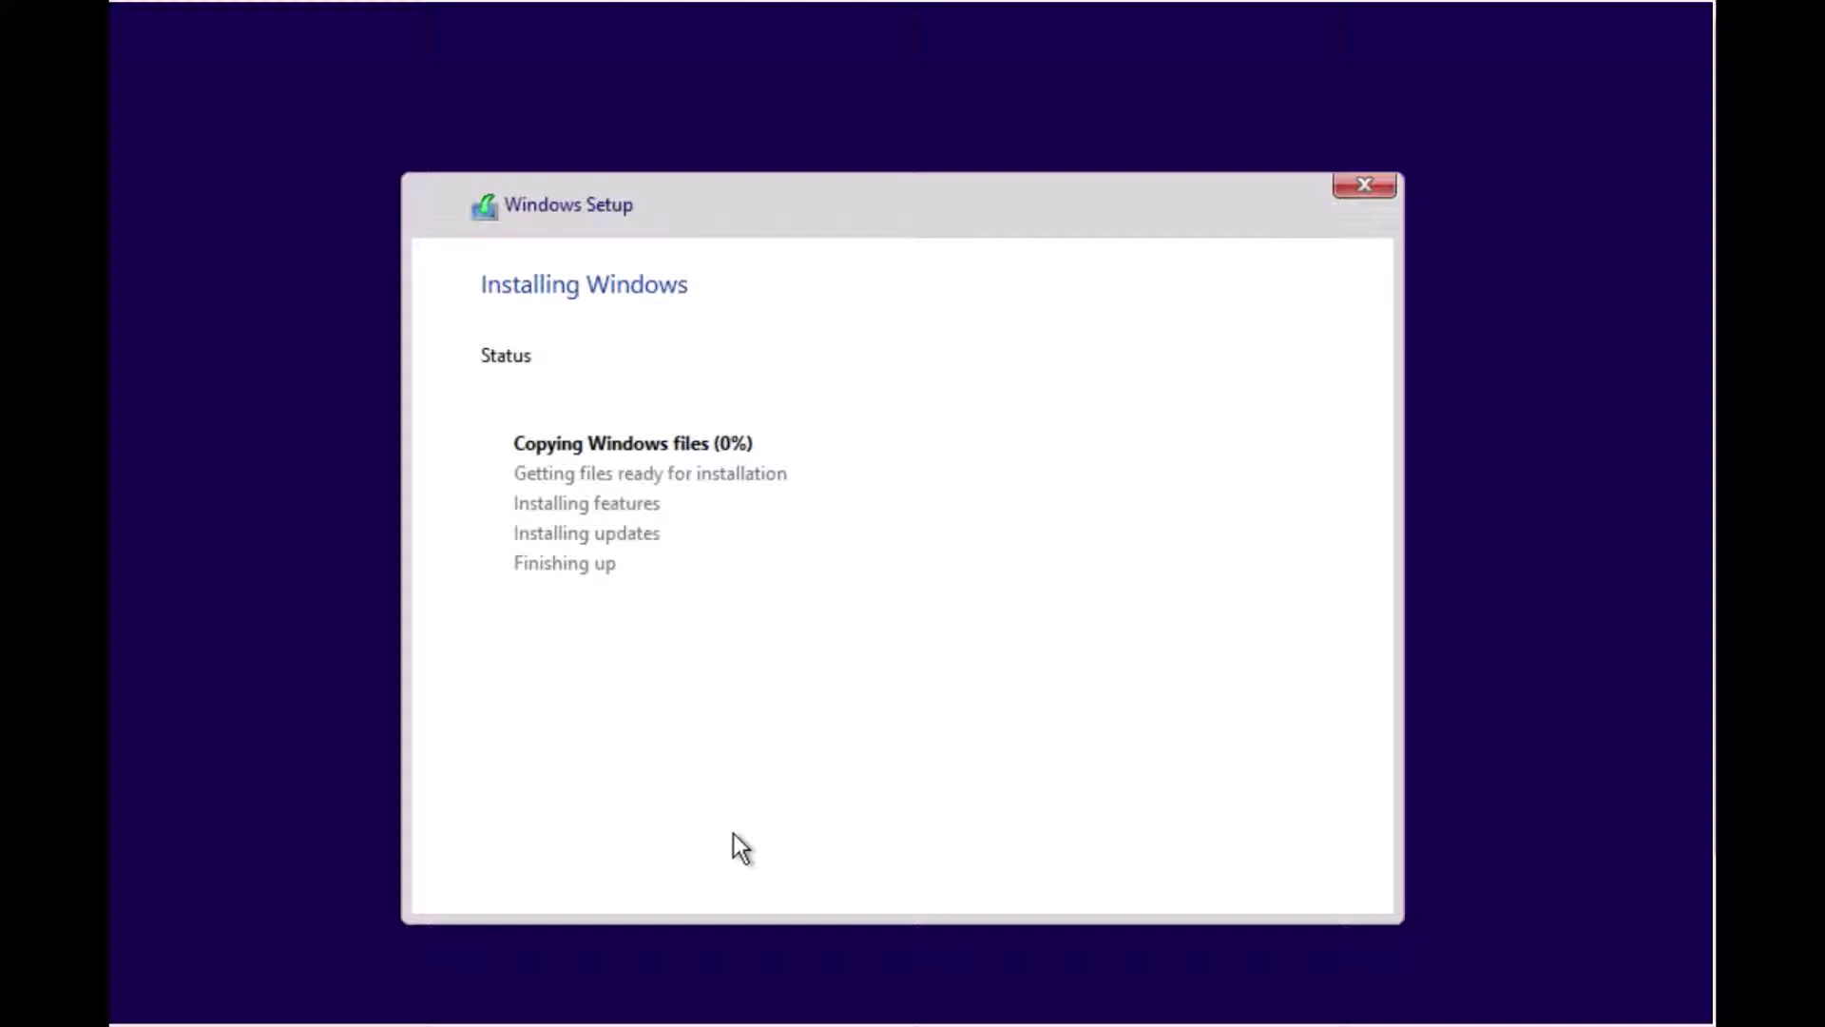
pyautogui.press('Control_R+f')
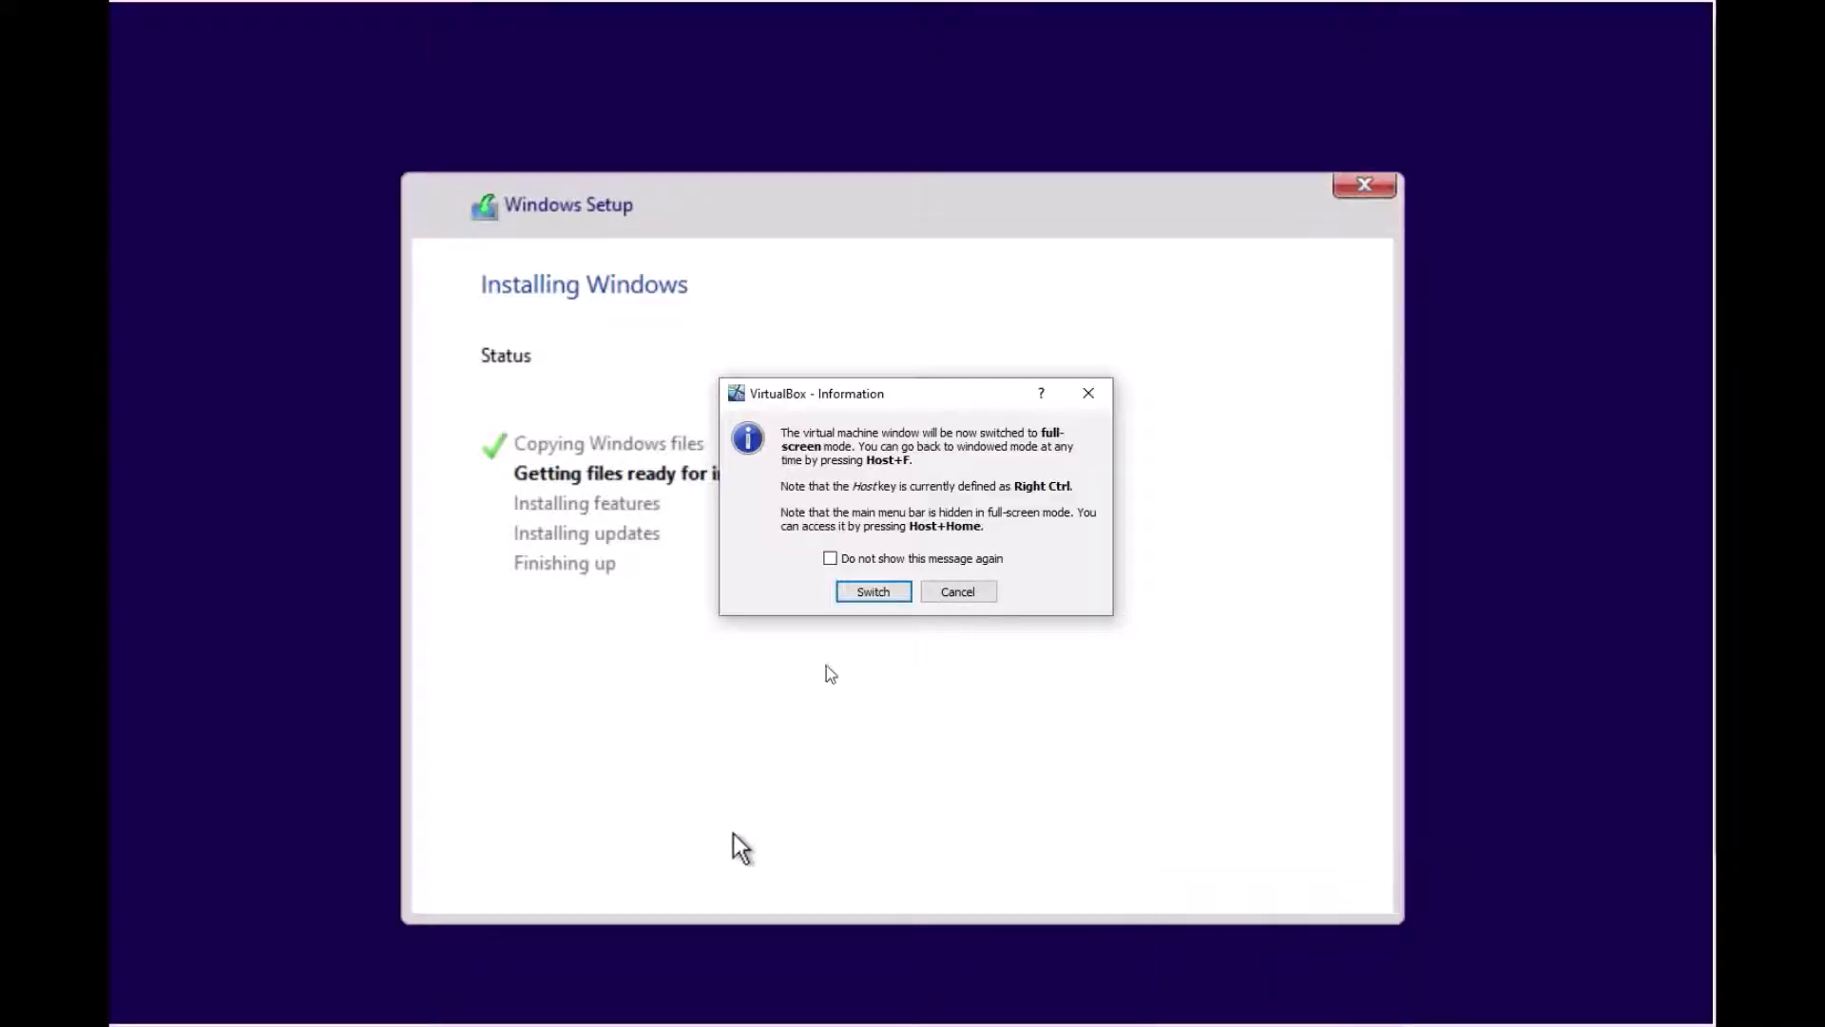
# Step: Decline full-screen mode and scale Virtual Screen 1 to 125%
pyautogui.click(955, 592)
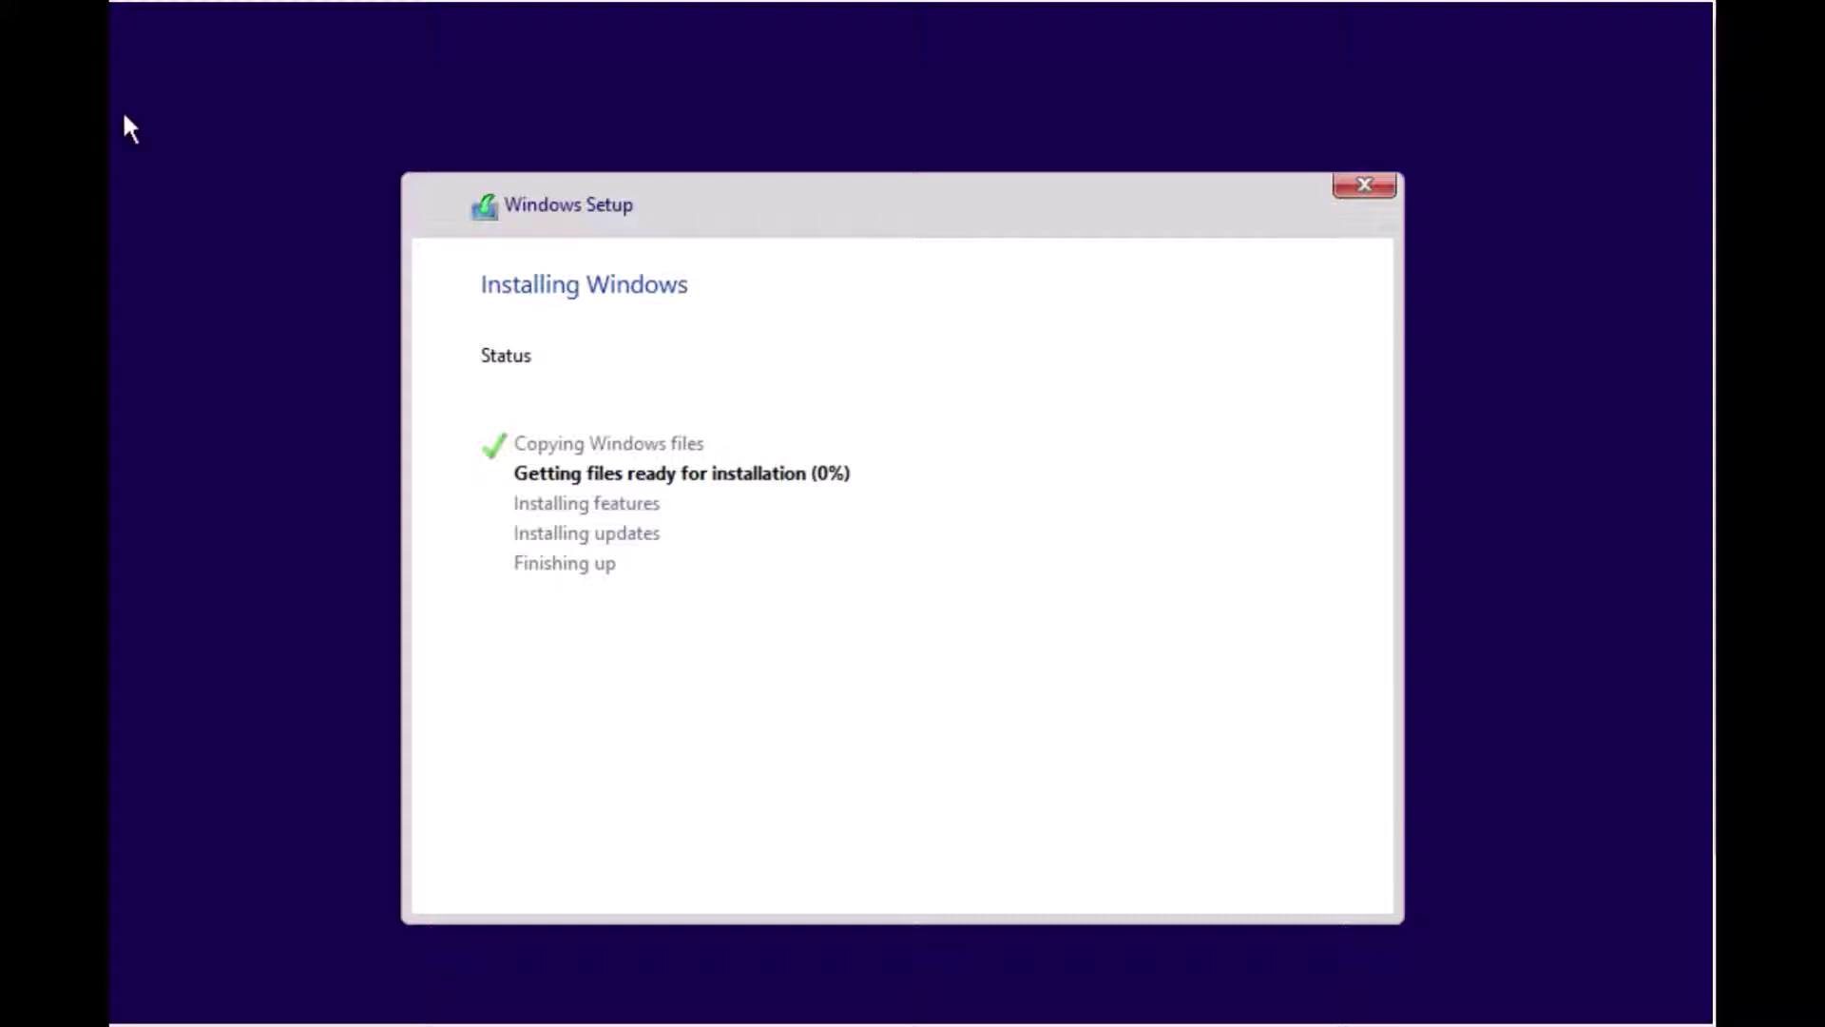
pyautogui.click(111, 1)
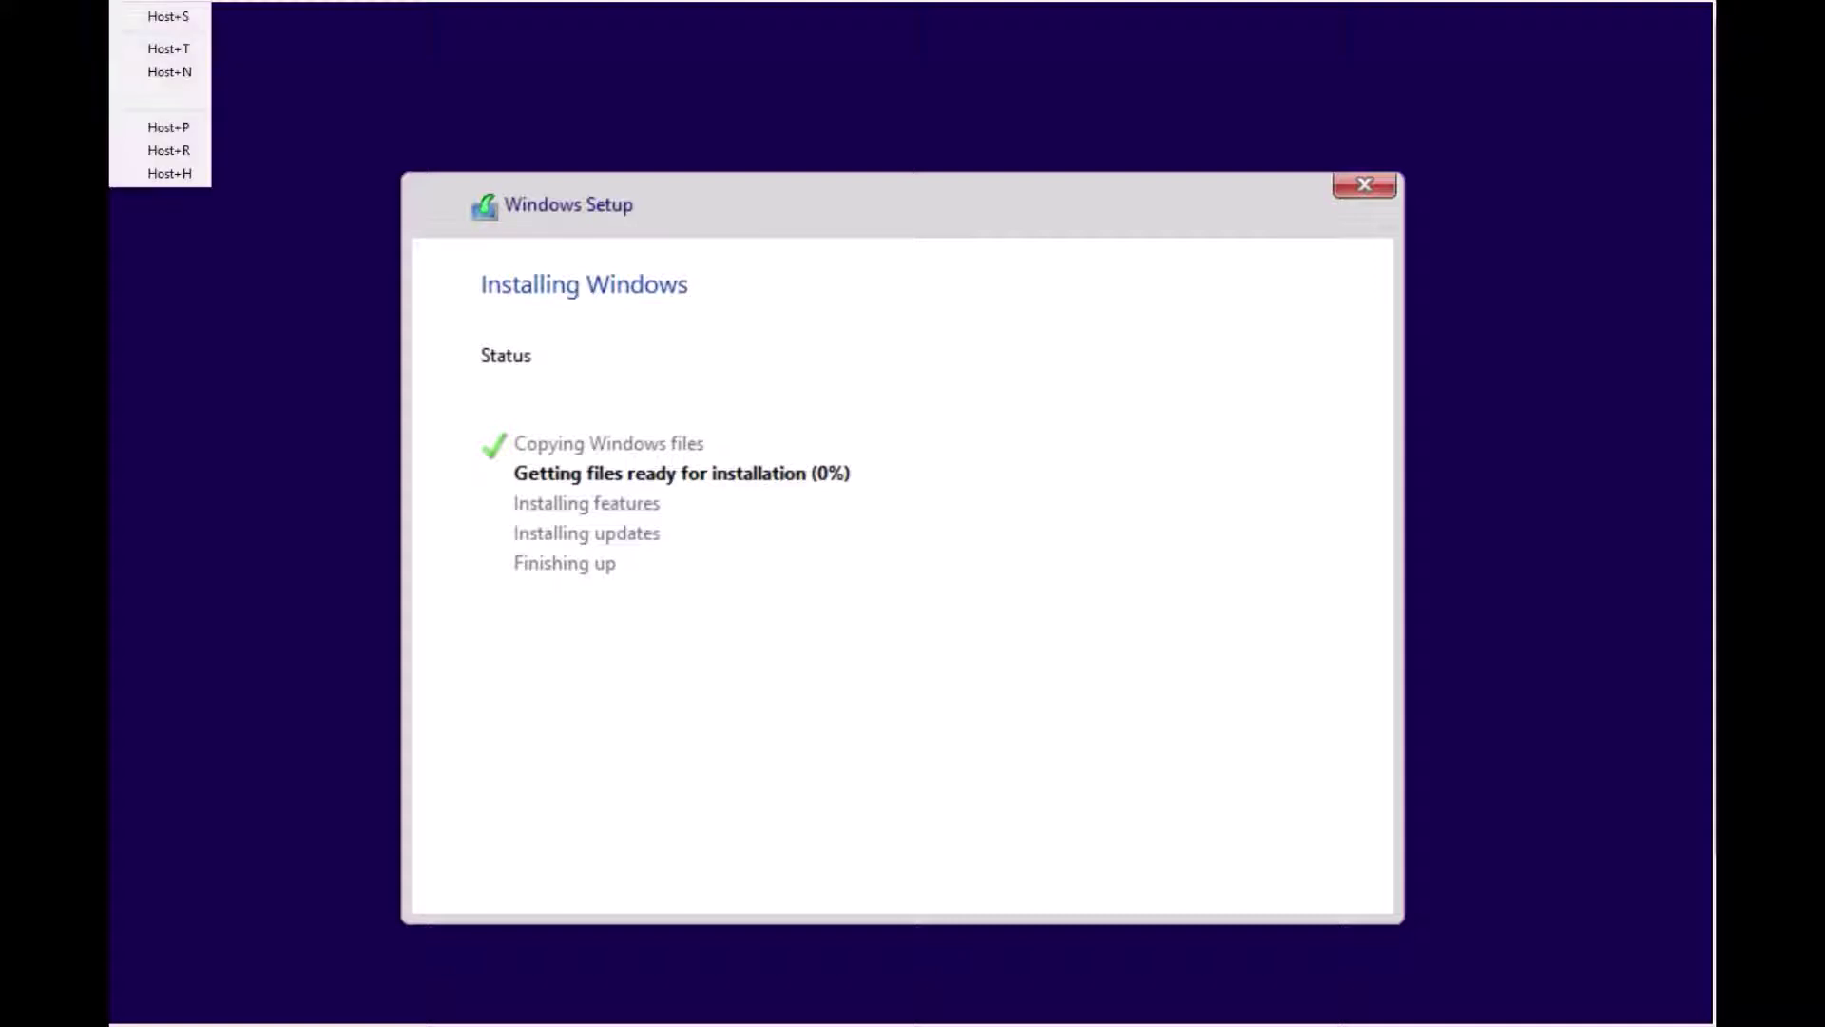
pyautogui.moveTo(110, 1)
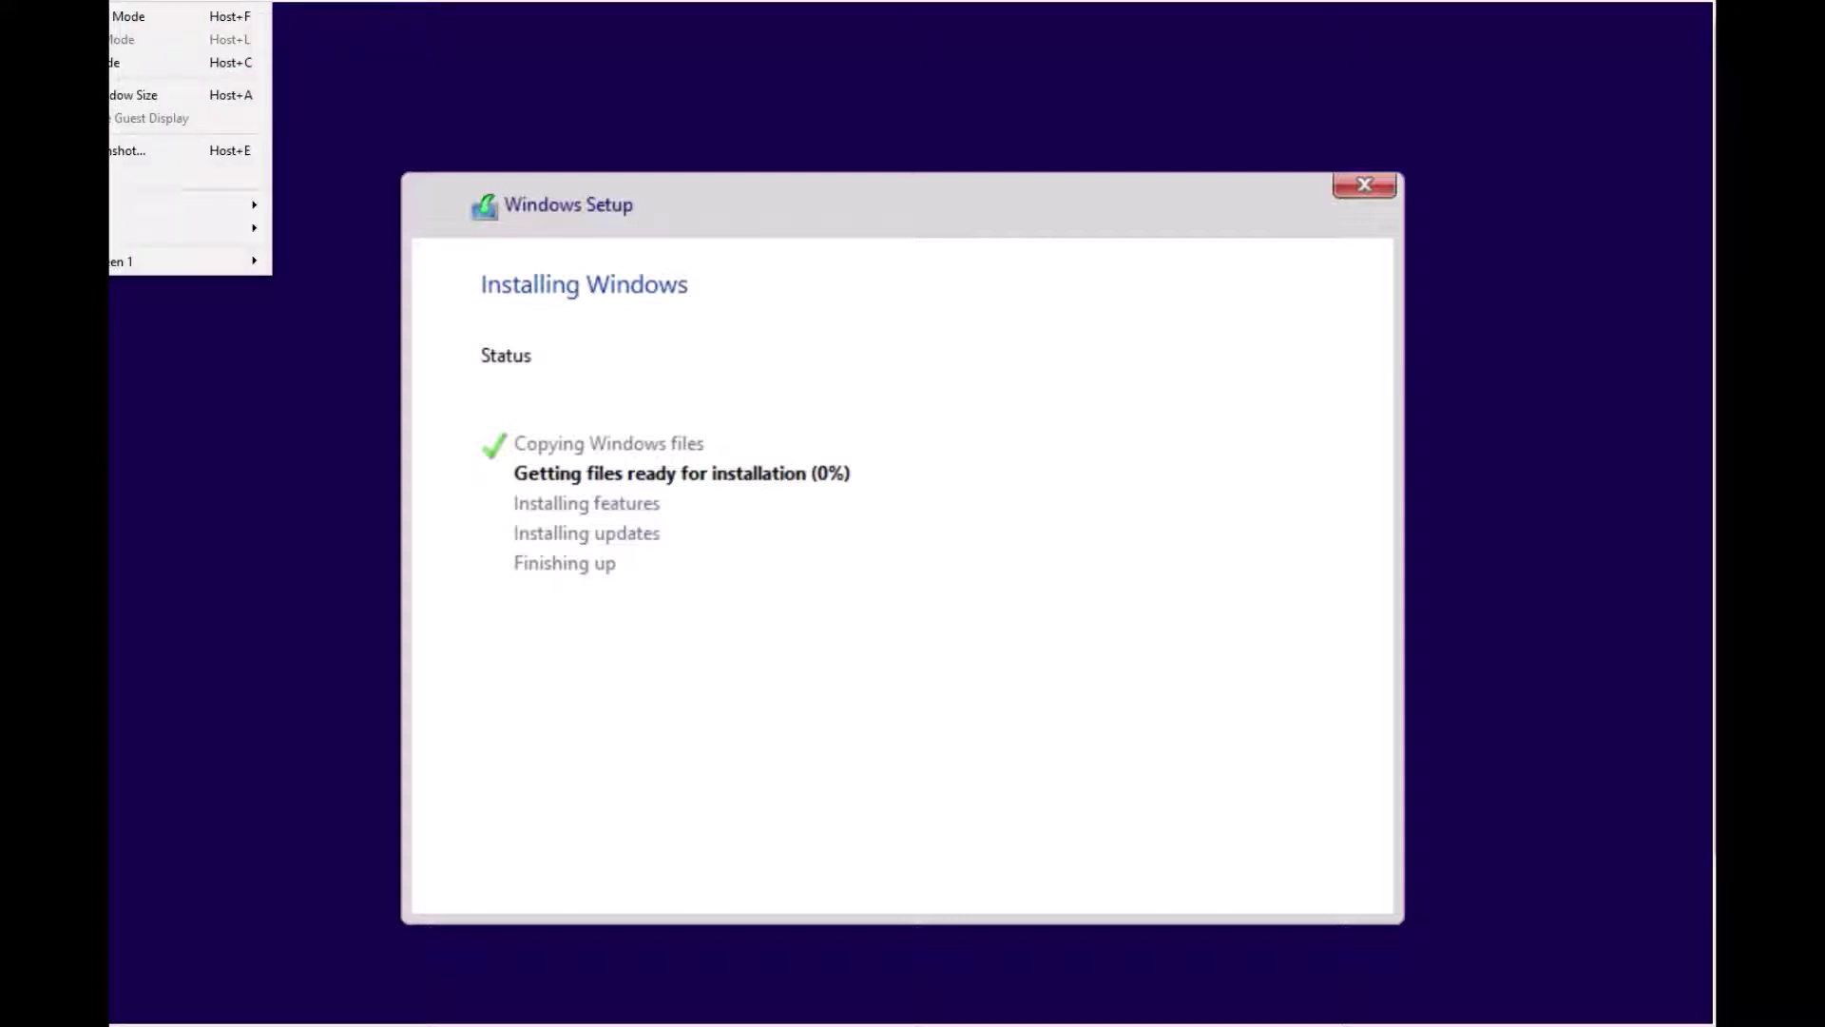
pyautogui.moveTo(122, 260)
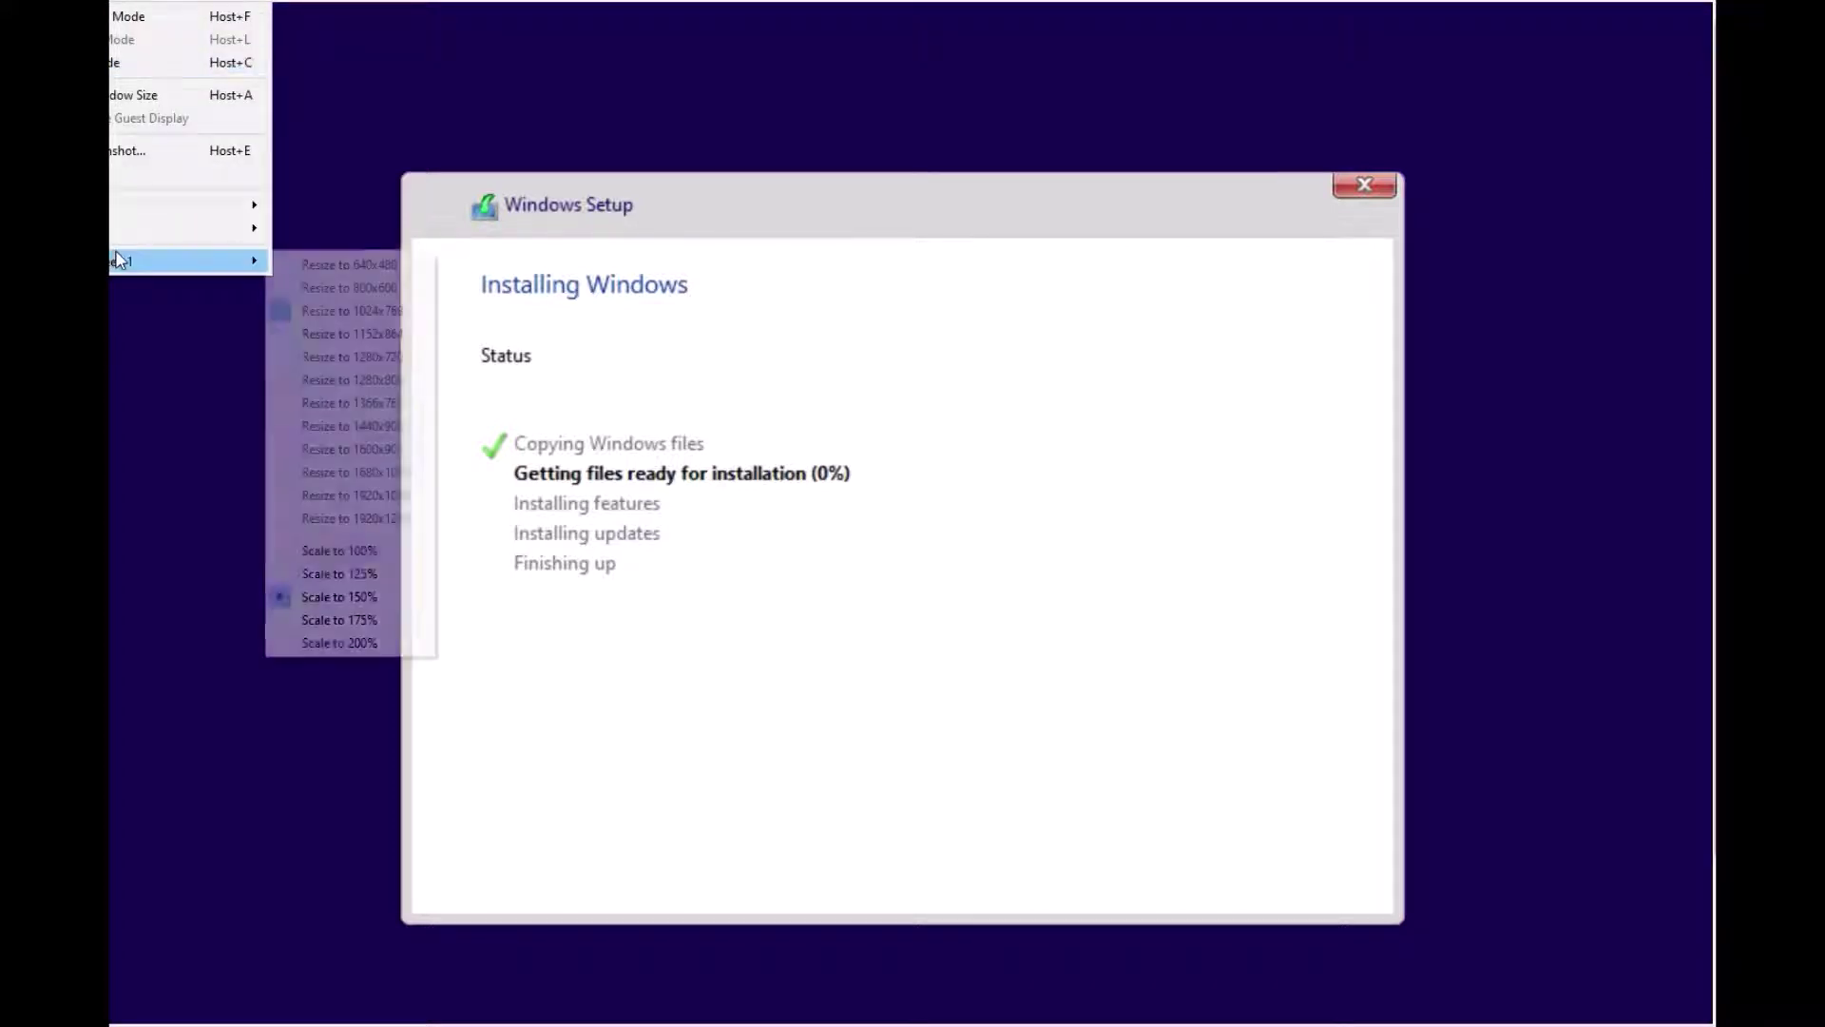
pyautogui.click(328, 573)
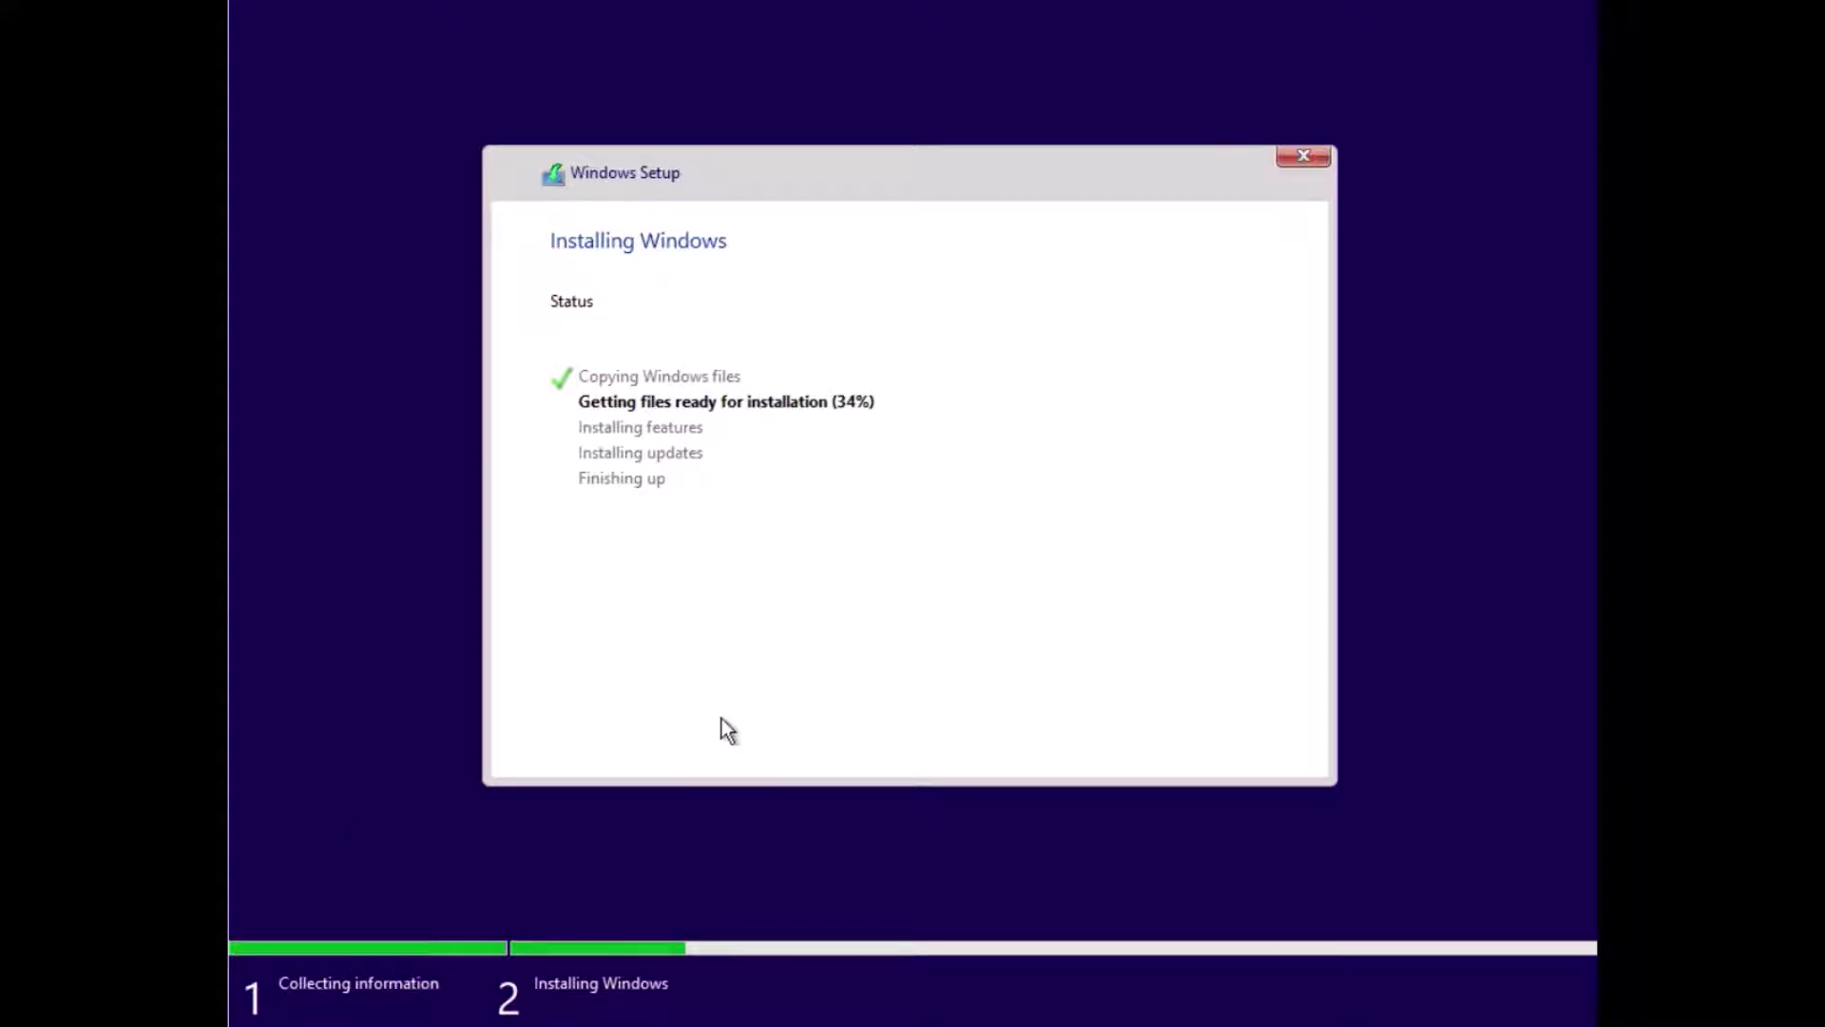
# Step: Launch Registry Editor by running regedit from a Shift+F10 command prompt
pyautogui.hotkey('shift', 'F10')
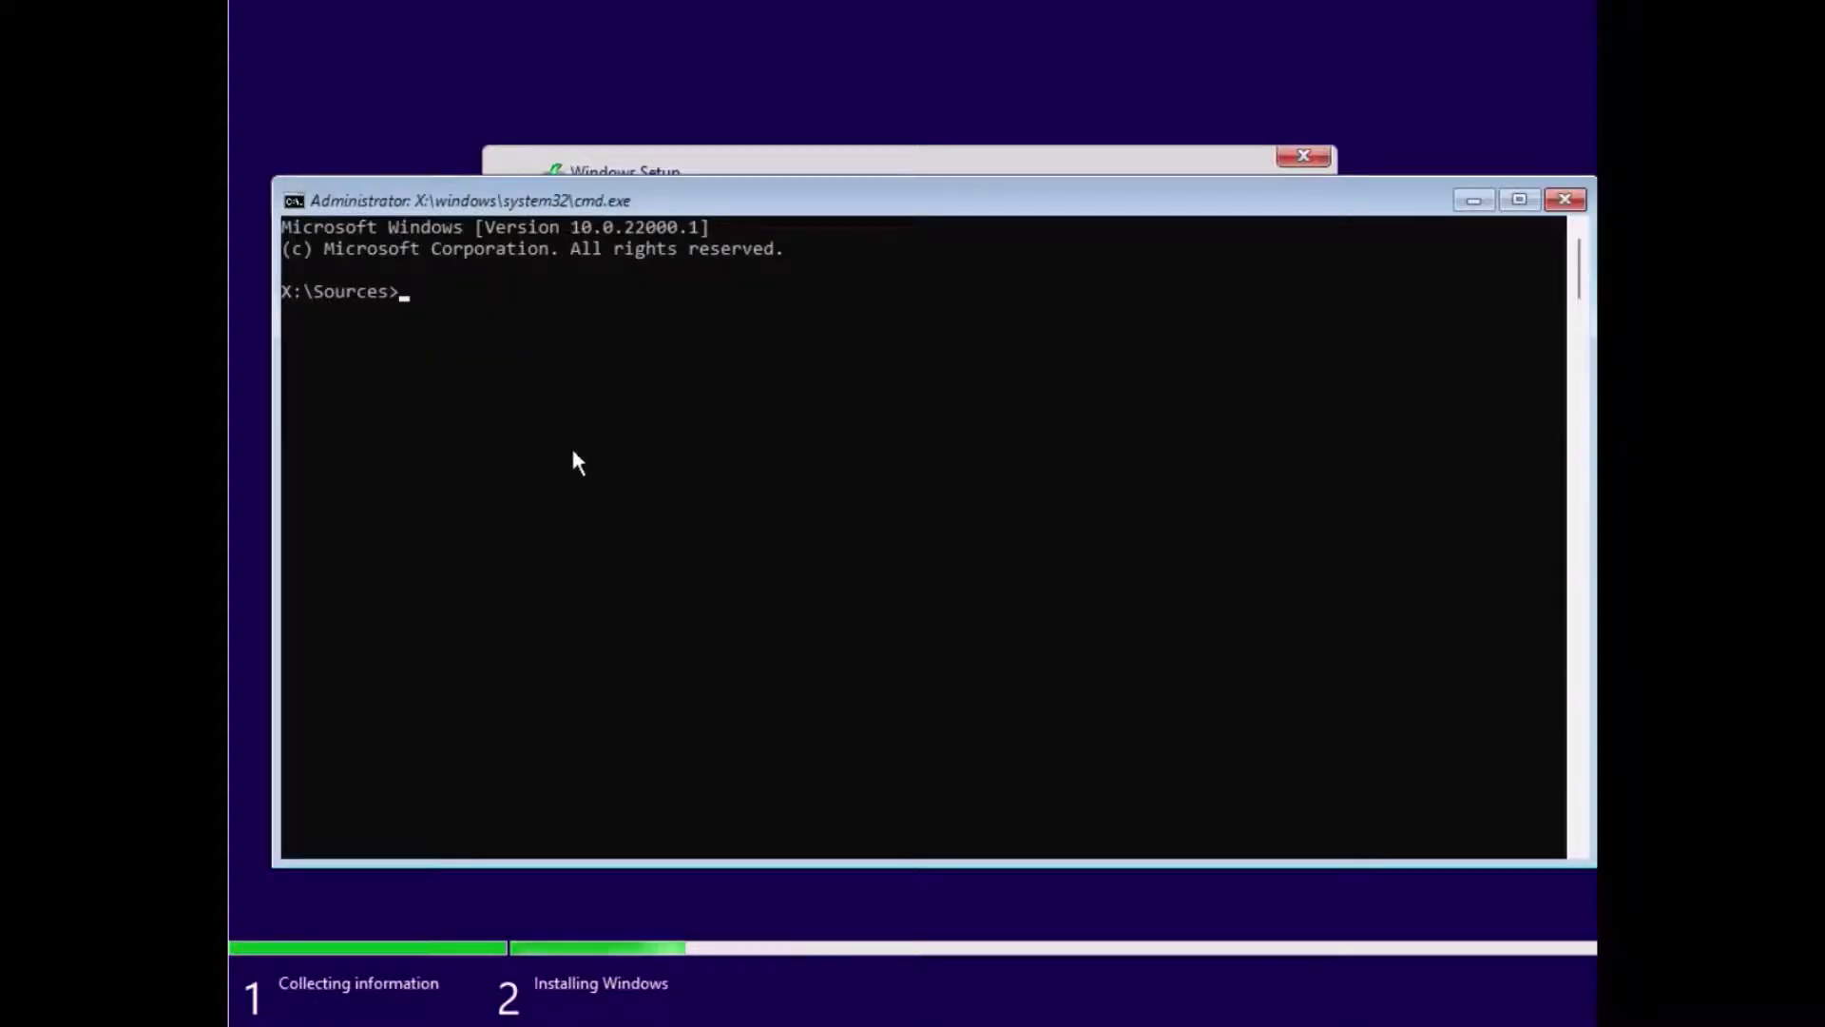
pyautogui.write('regedit')
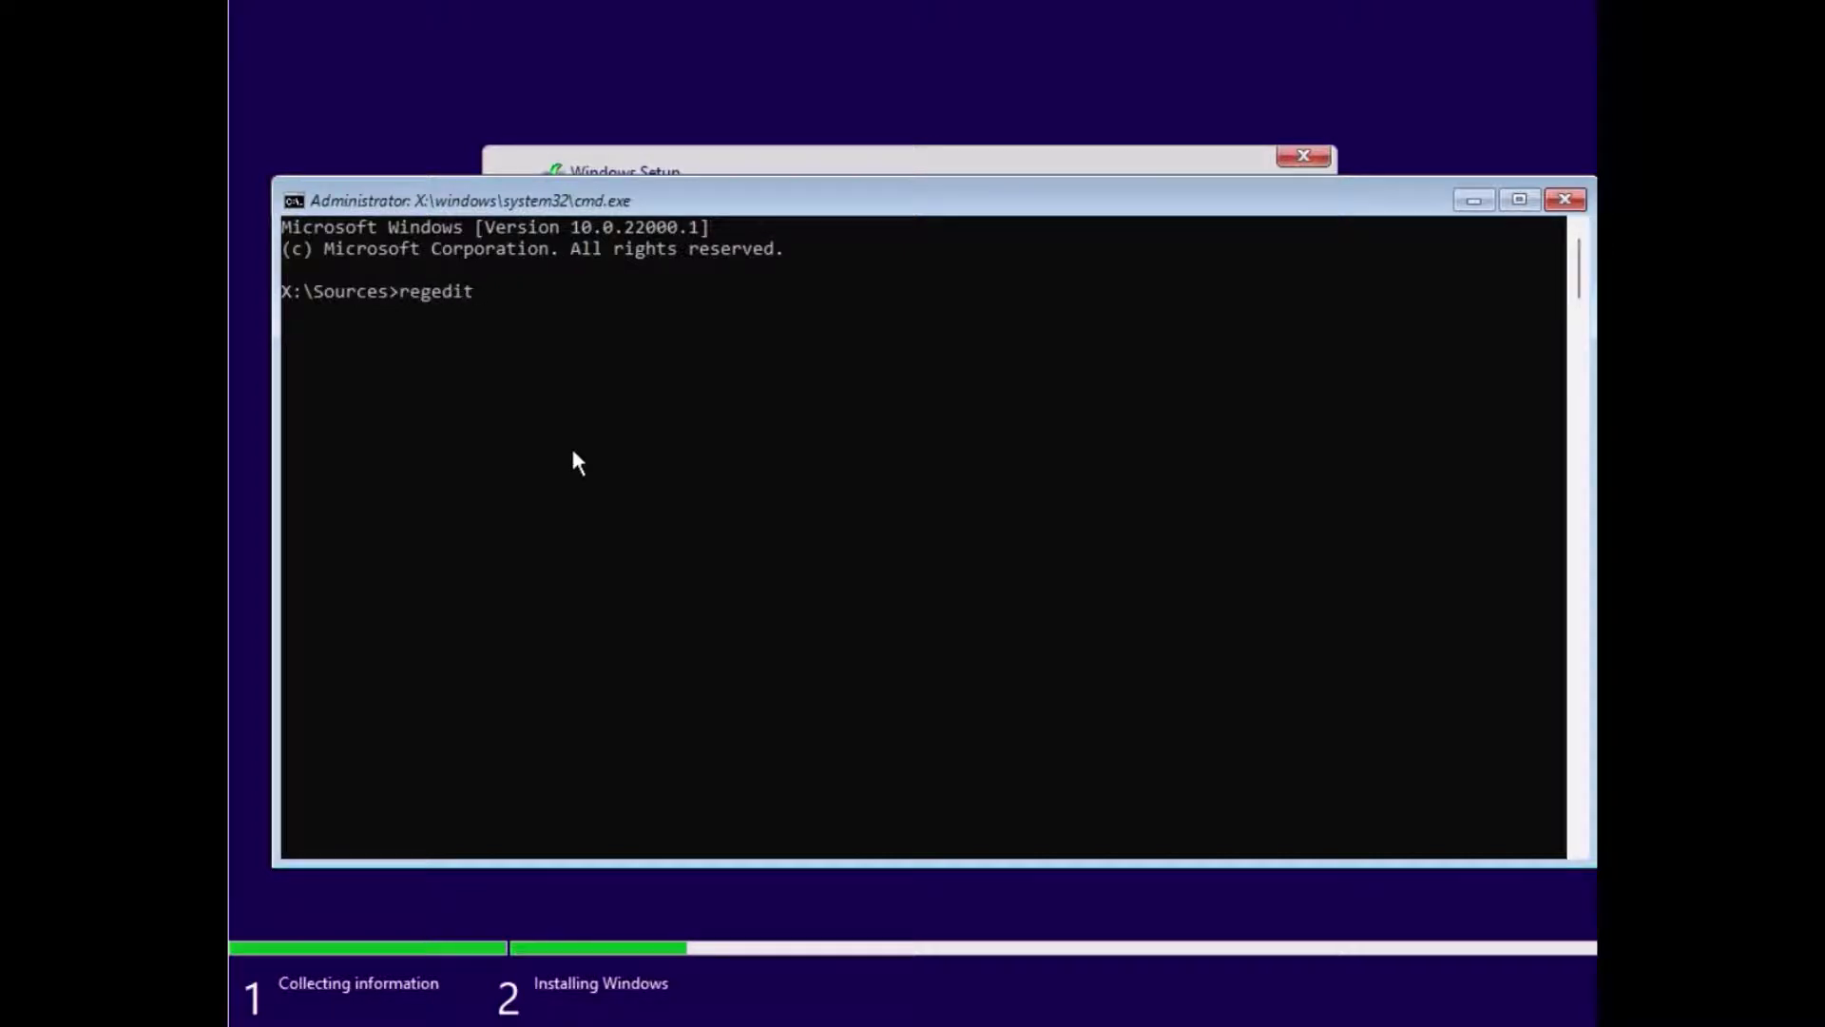
pyautogui.press('Return')
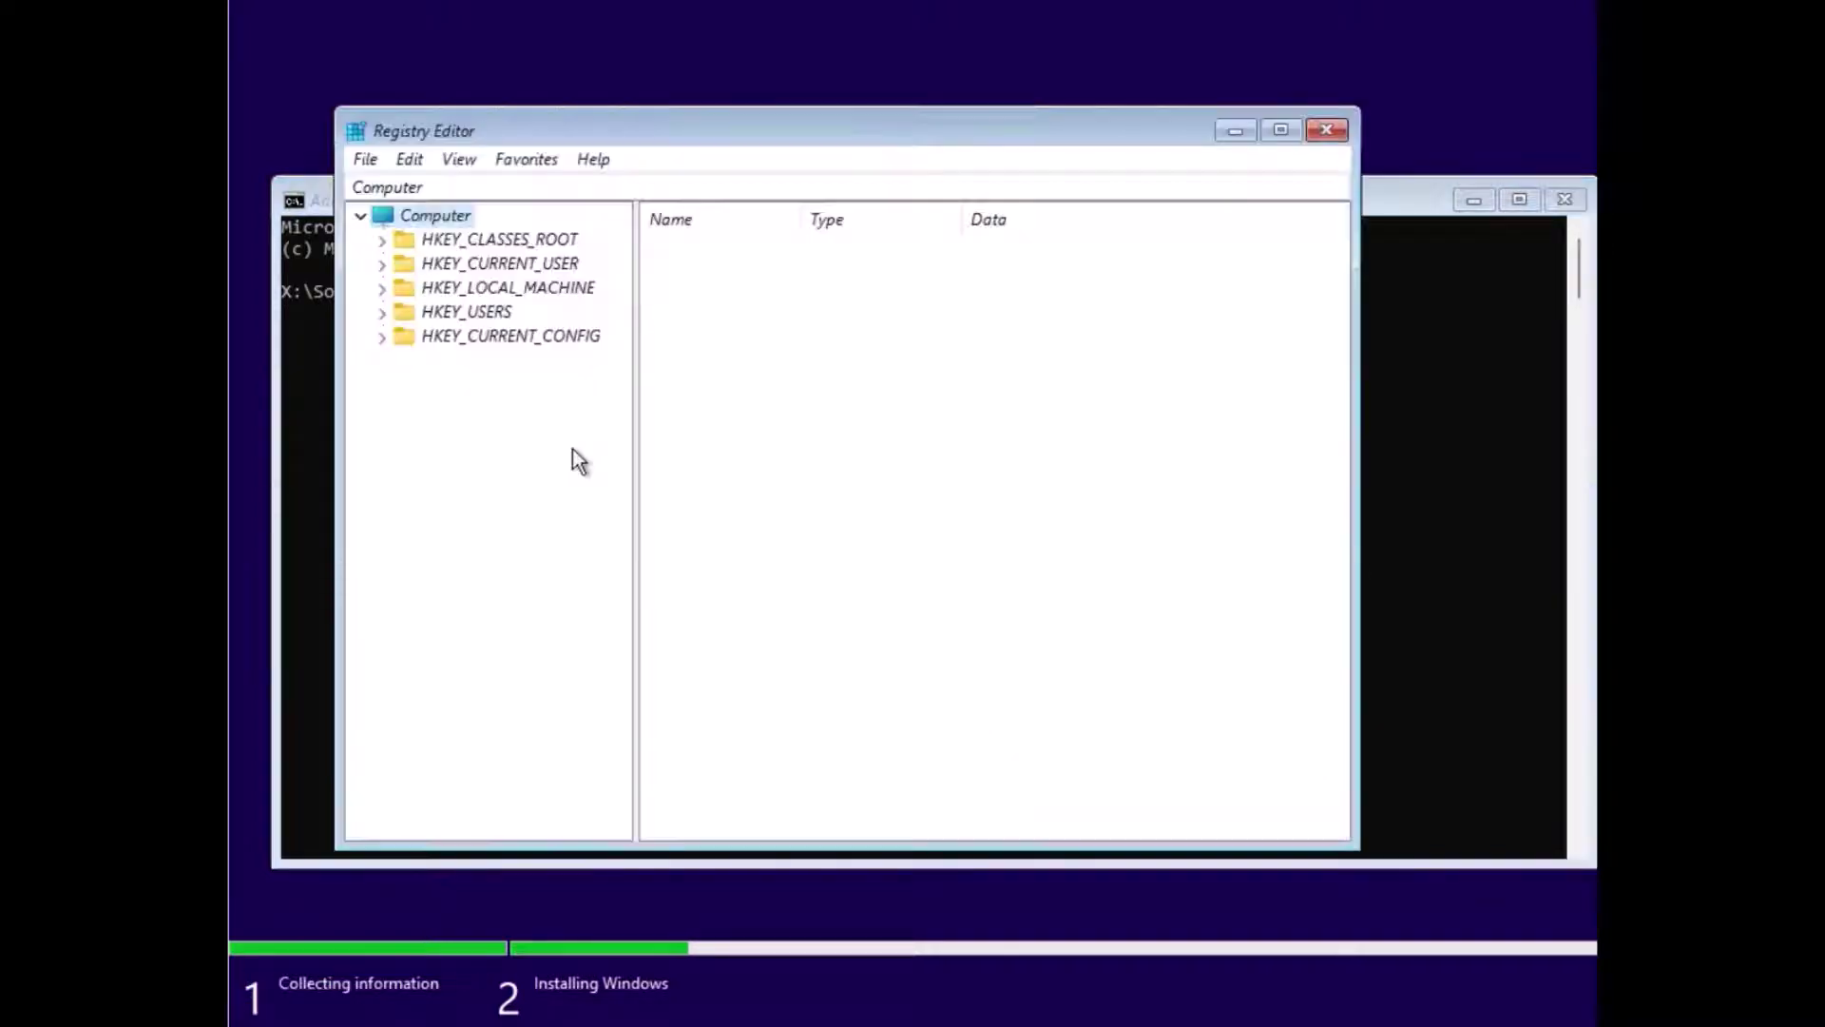
# Step: Expand HKEY_LOCAL_MACHINE\SYSTEM\Setup and its AllowStart key
pyautogui.click(380, 290)
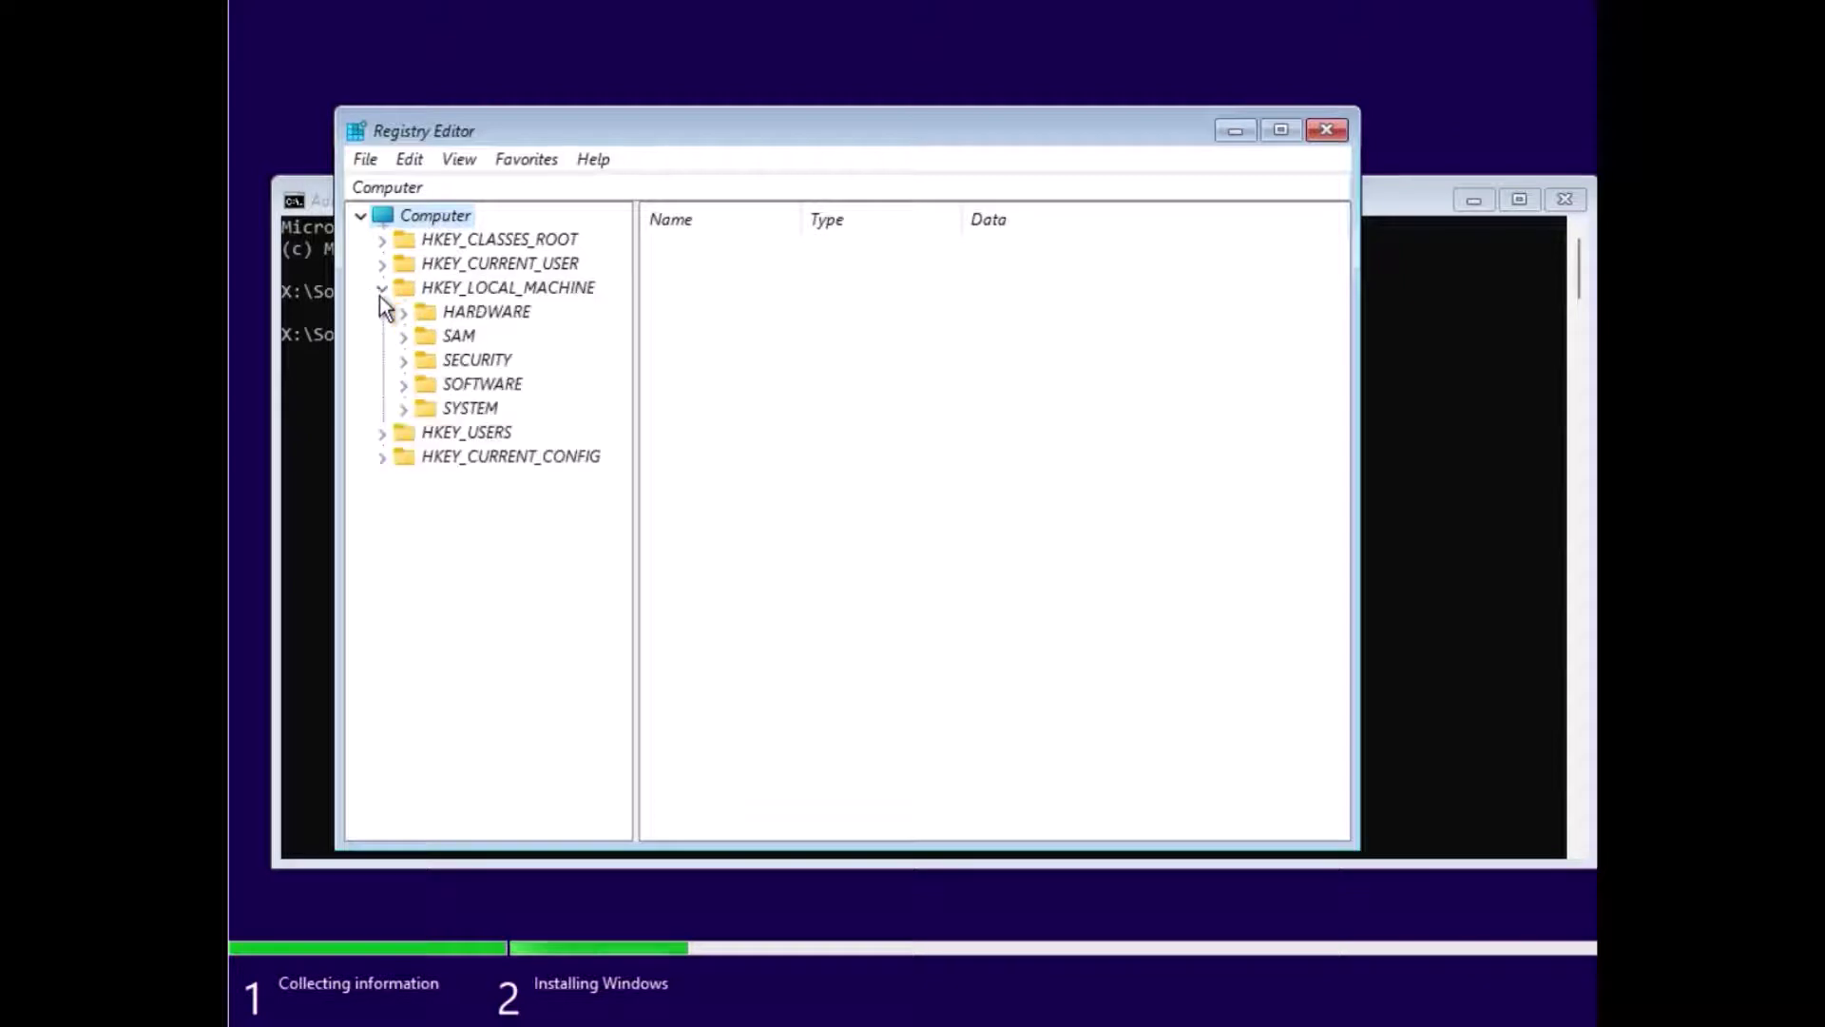
pyautogui.click(404, 409)
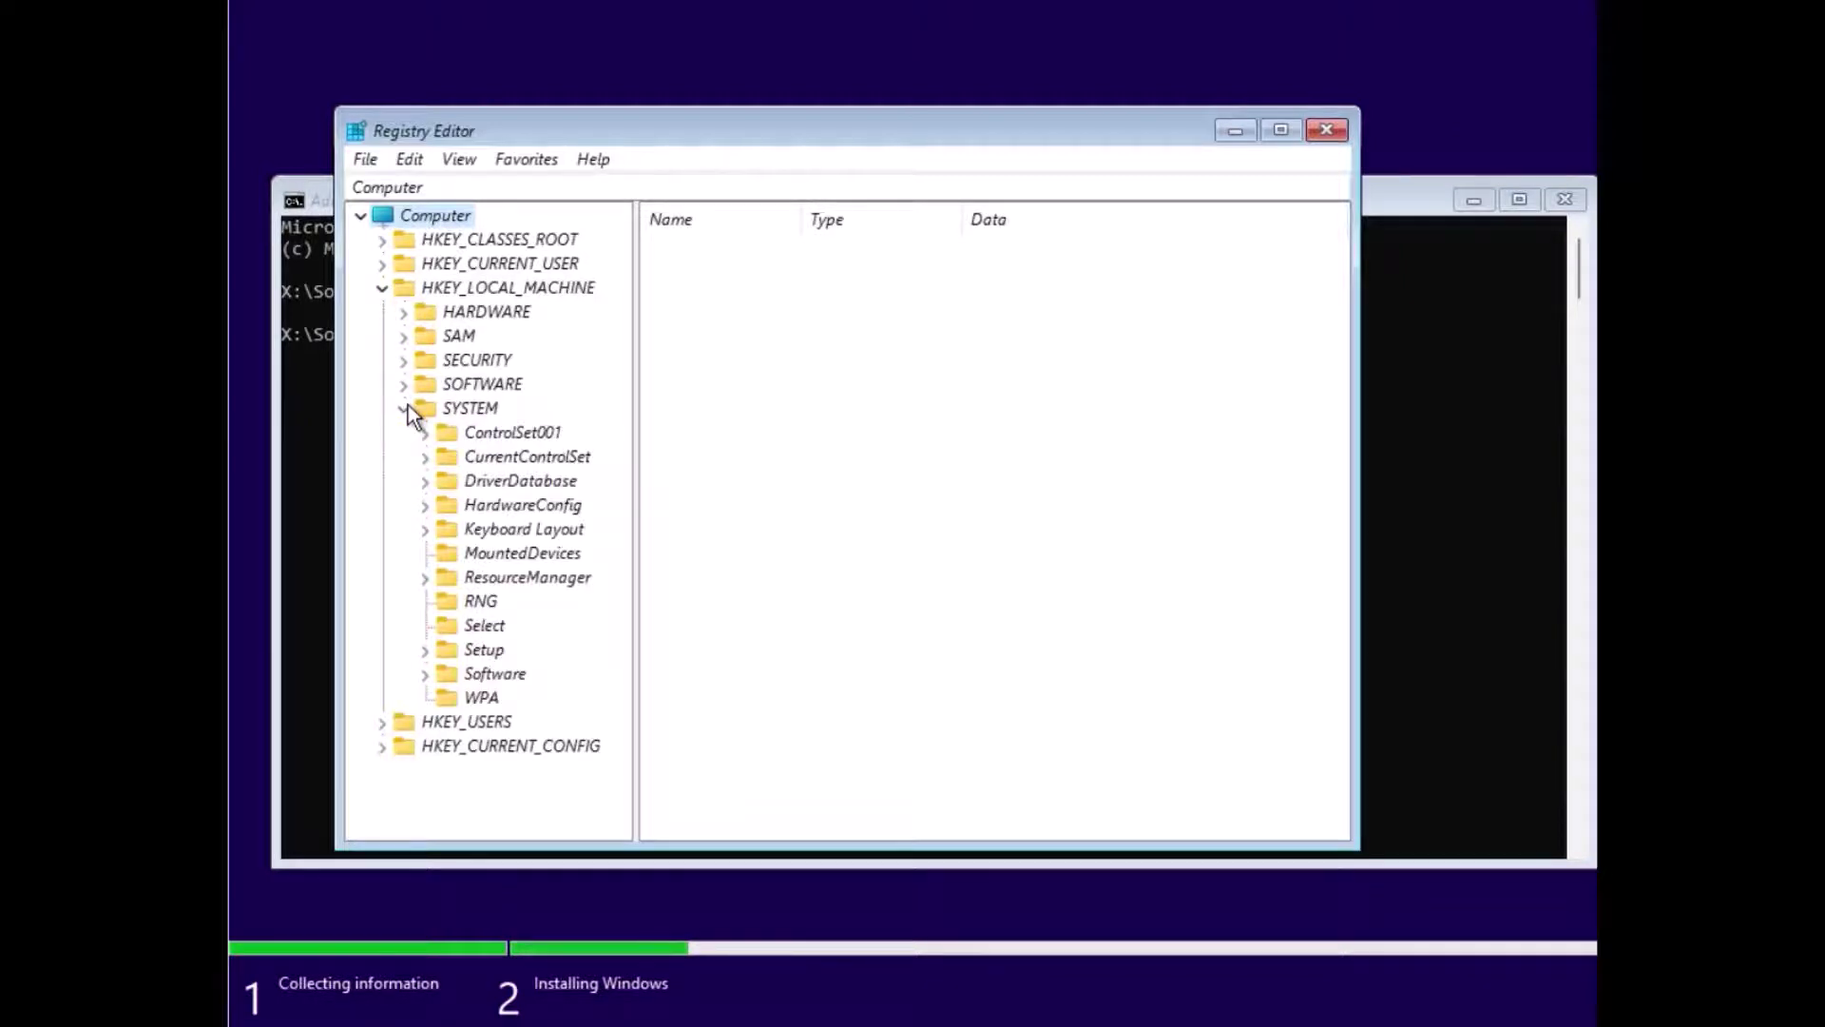
pyautogui.click(424, 654)
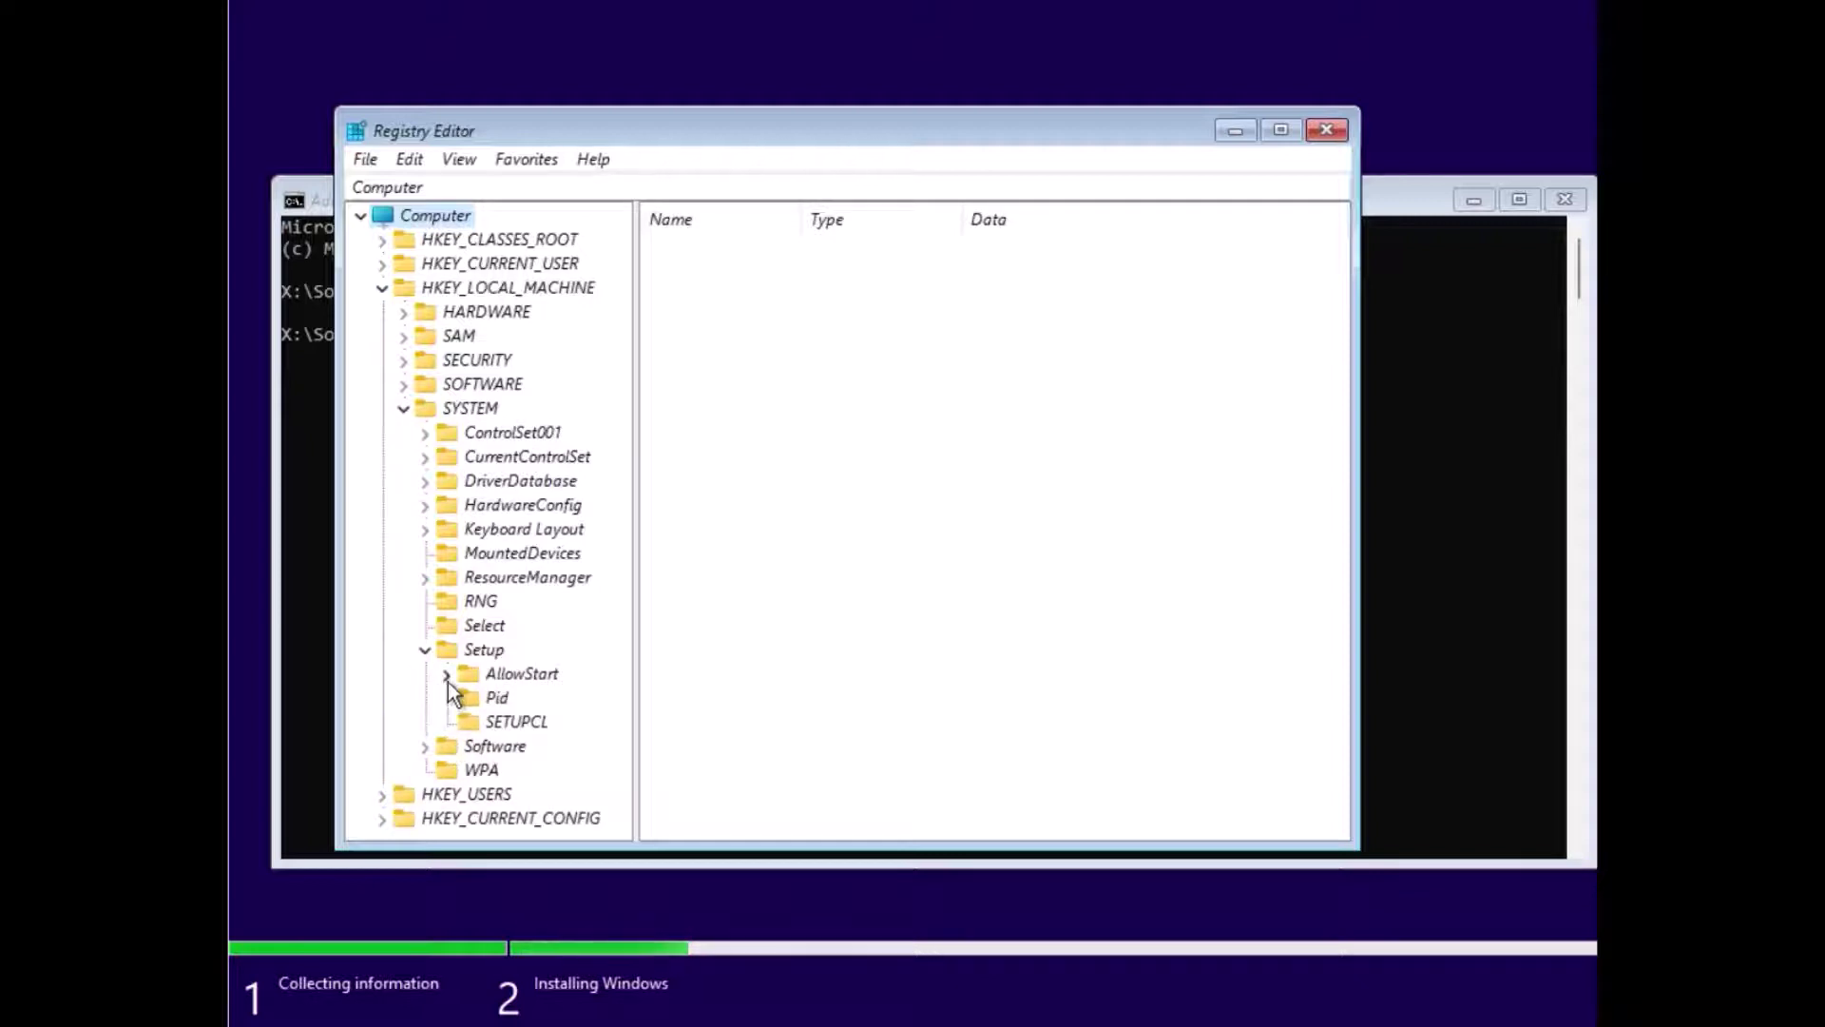
pyautogui.click(446, 674)
pyautogui.scroll(-2, 490, 732)
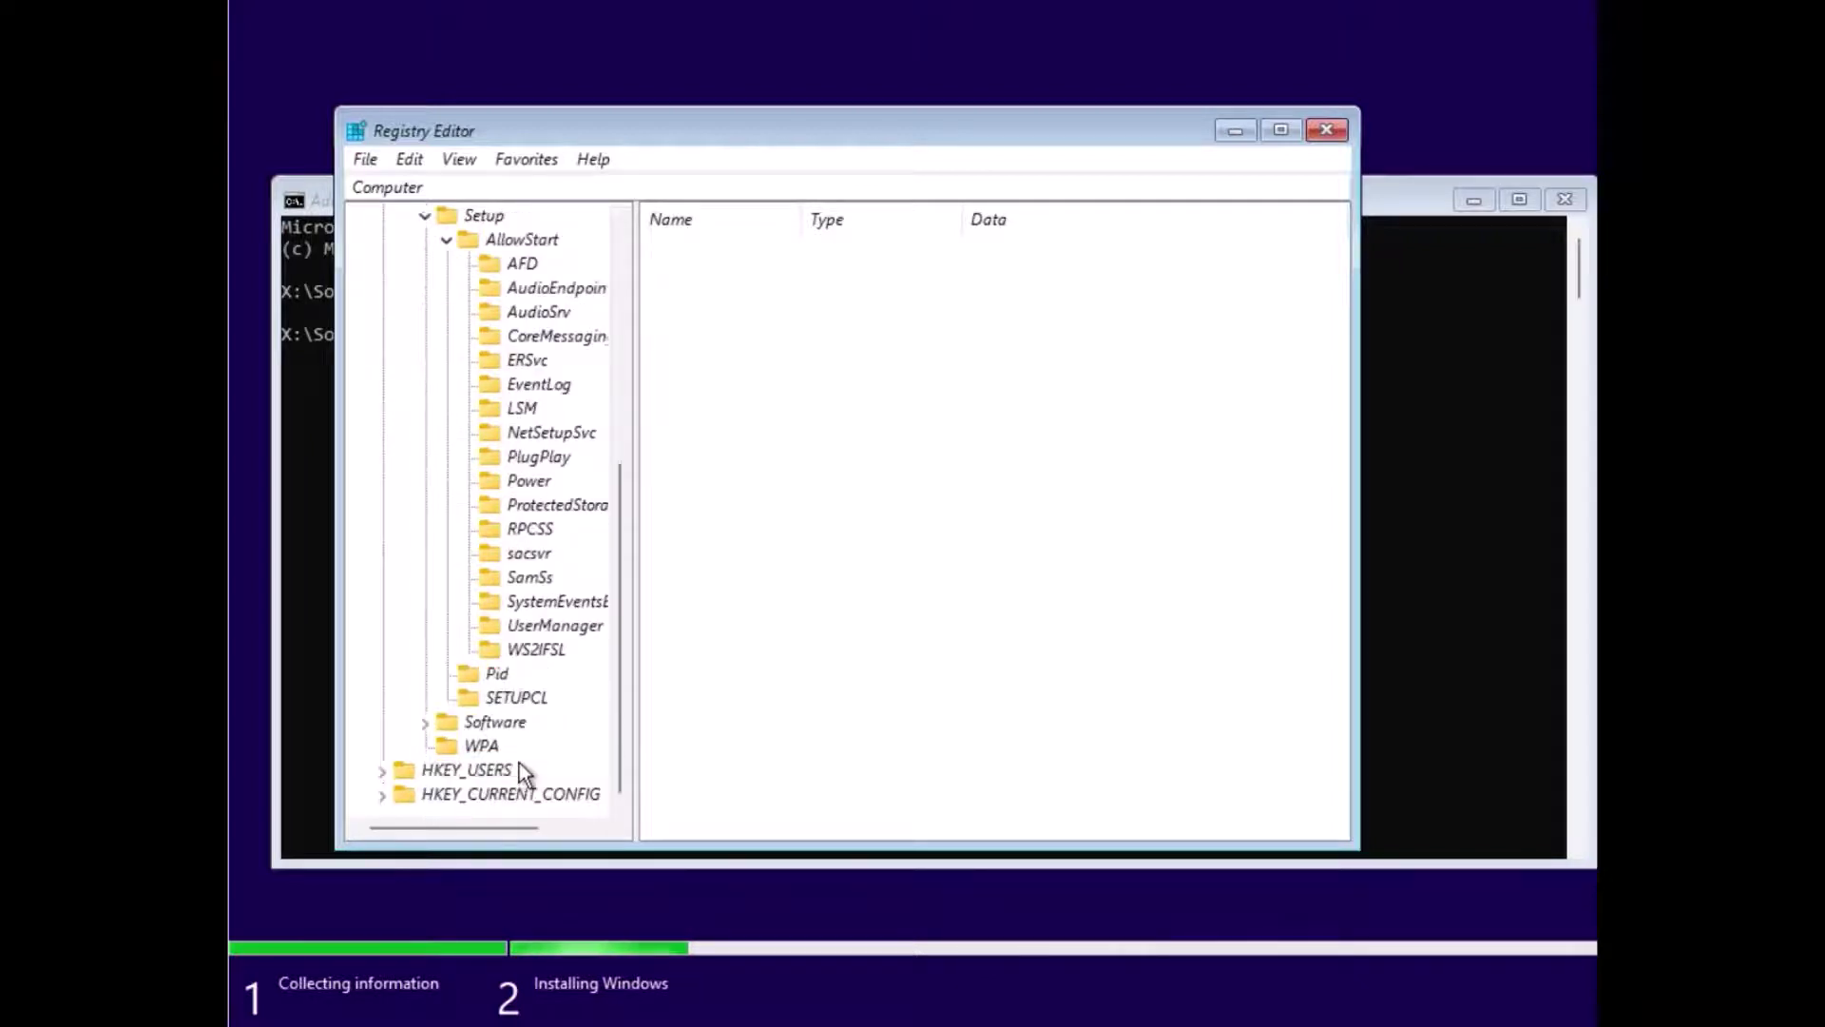
# Step: Expand HKEY_USERS, HKEY_CURRENT_USER and HKEY_CLASSES_ROOT
pyautogui.click(385, 770)
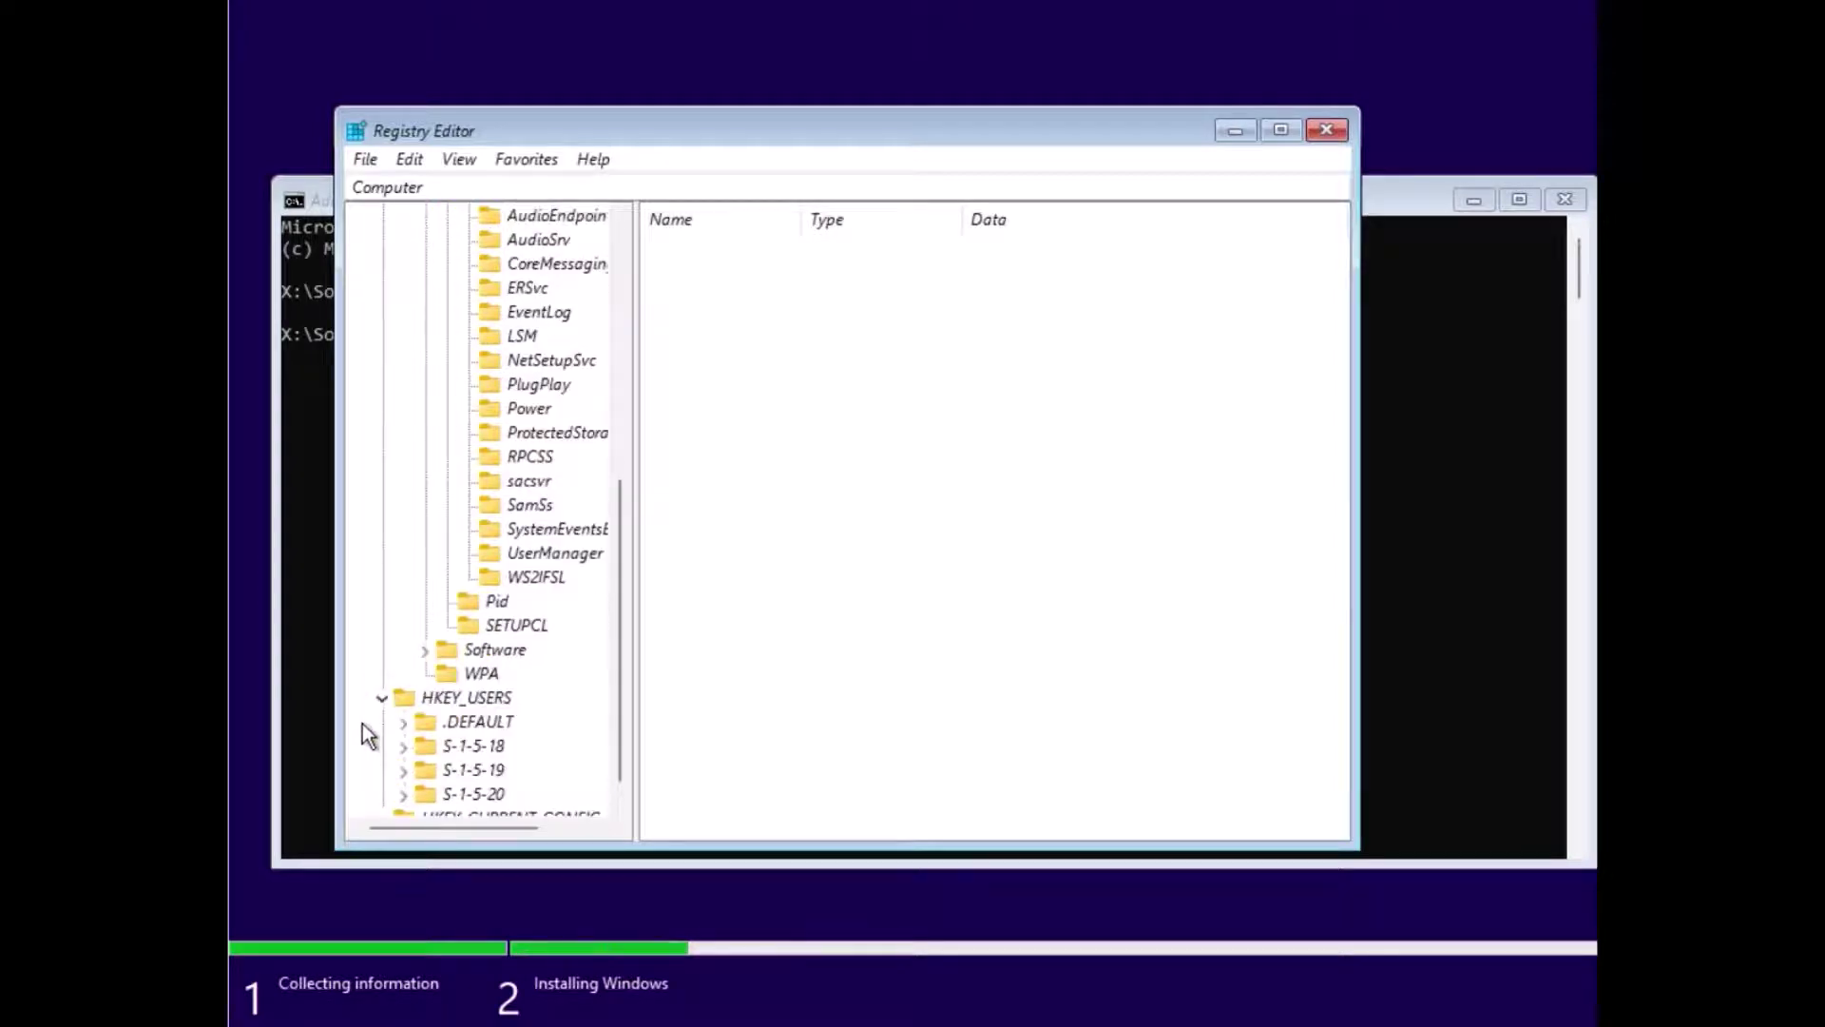
pyautogui.scroll(7, 416, 432)
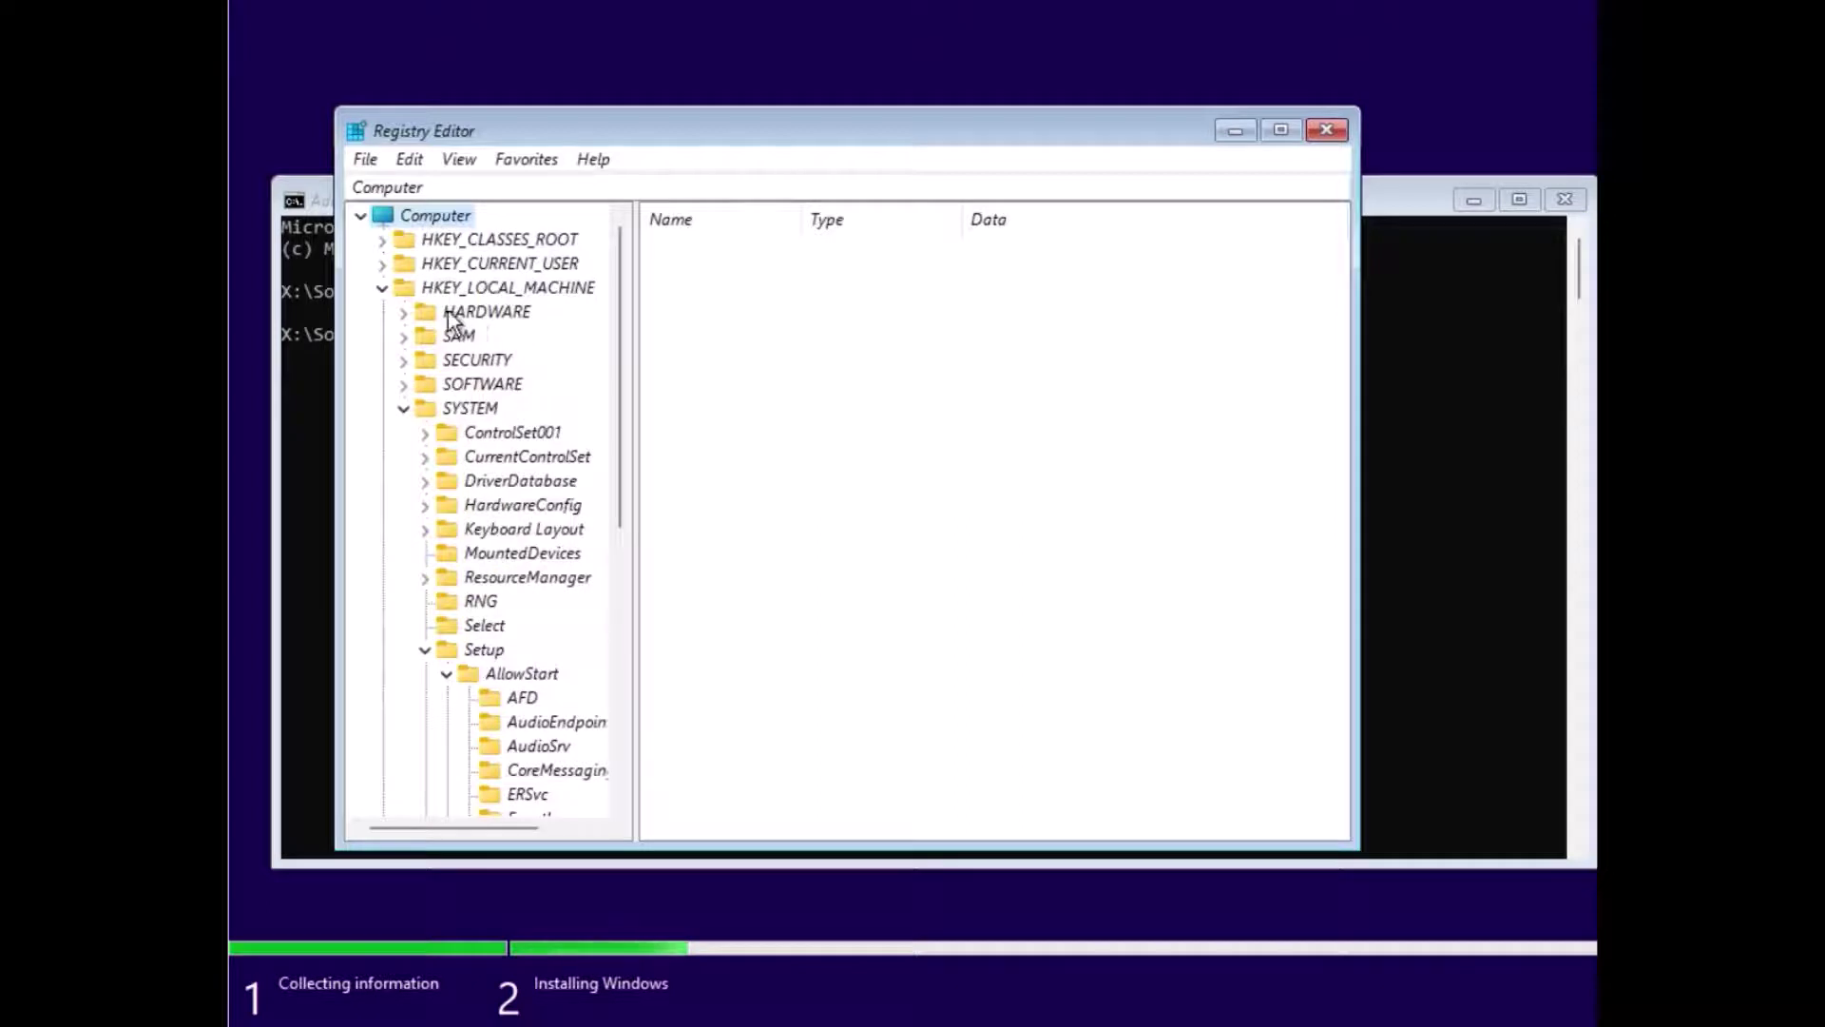
pyautogui.click(385, 263)
pyautogui.click(383, 239)
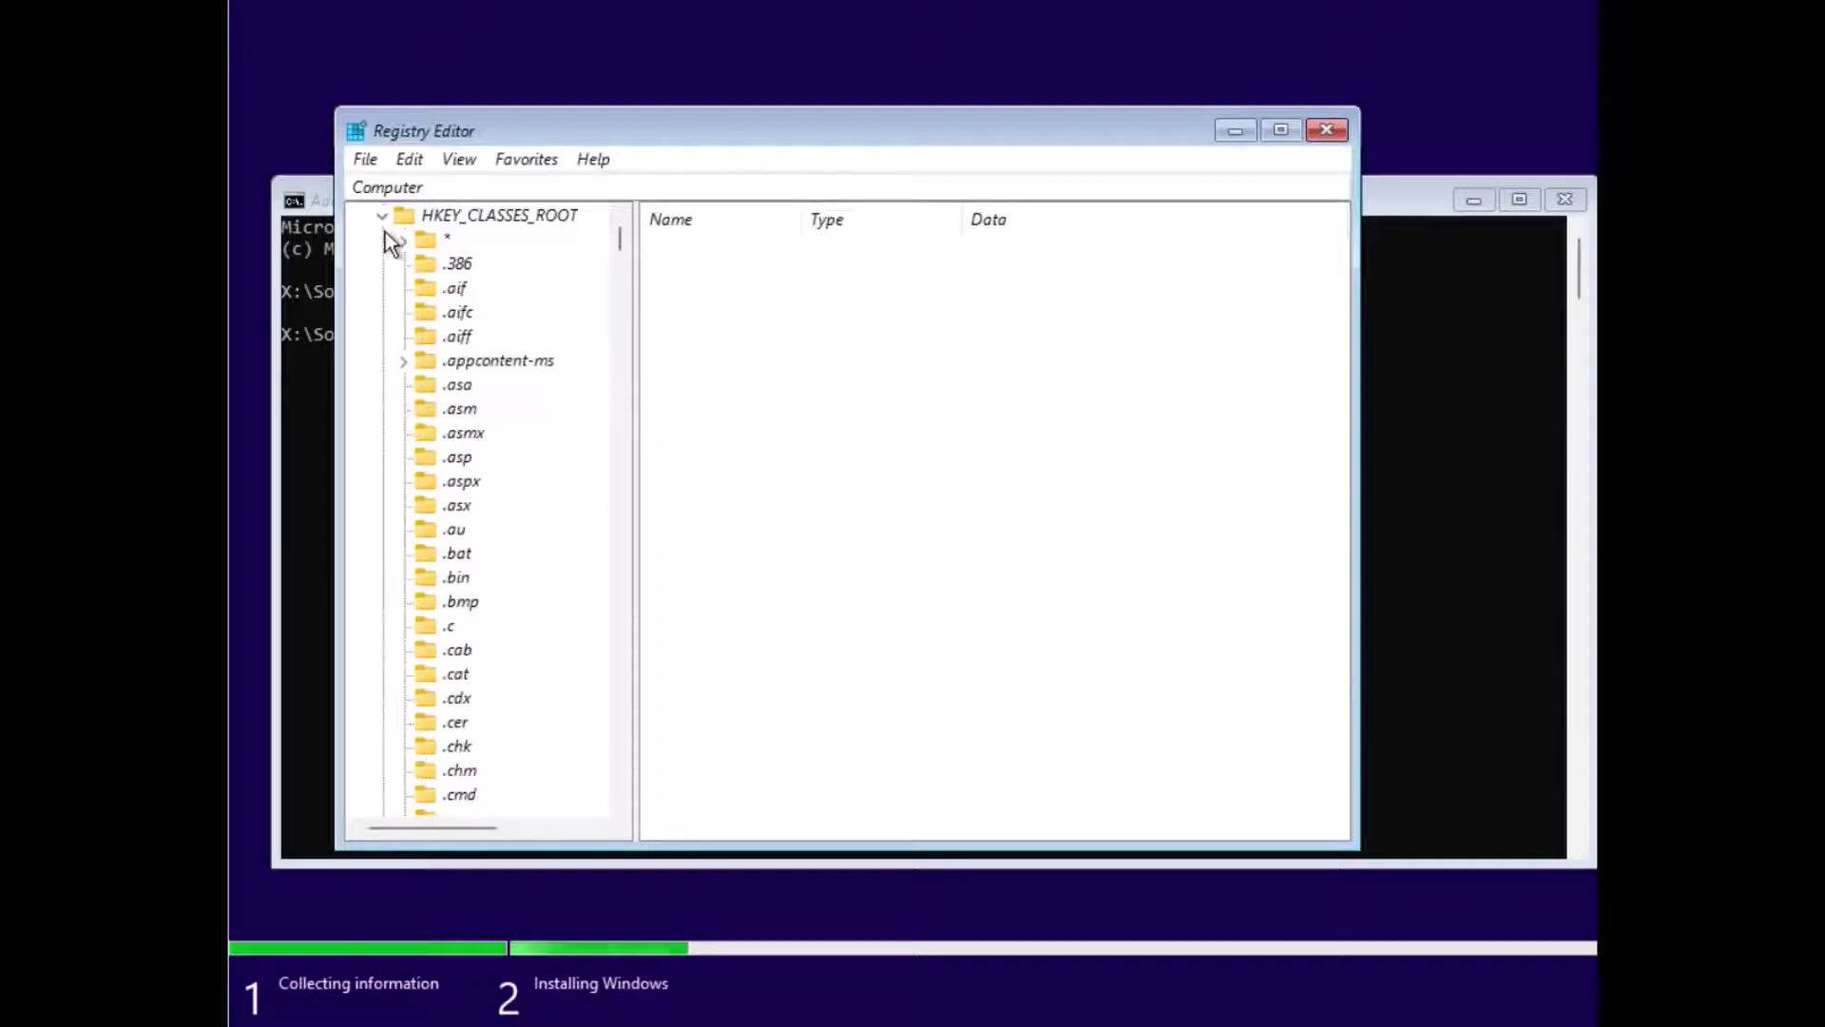
# Step: Expand the .iso key under HKEY_CLASSES_ROOT to reveal OpenWithProgids
pyautogui.scroll(-20, 436, 330)
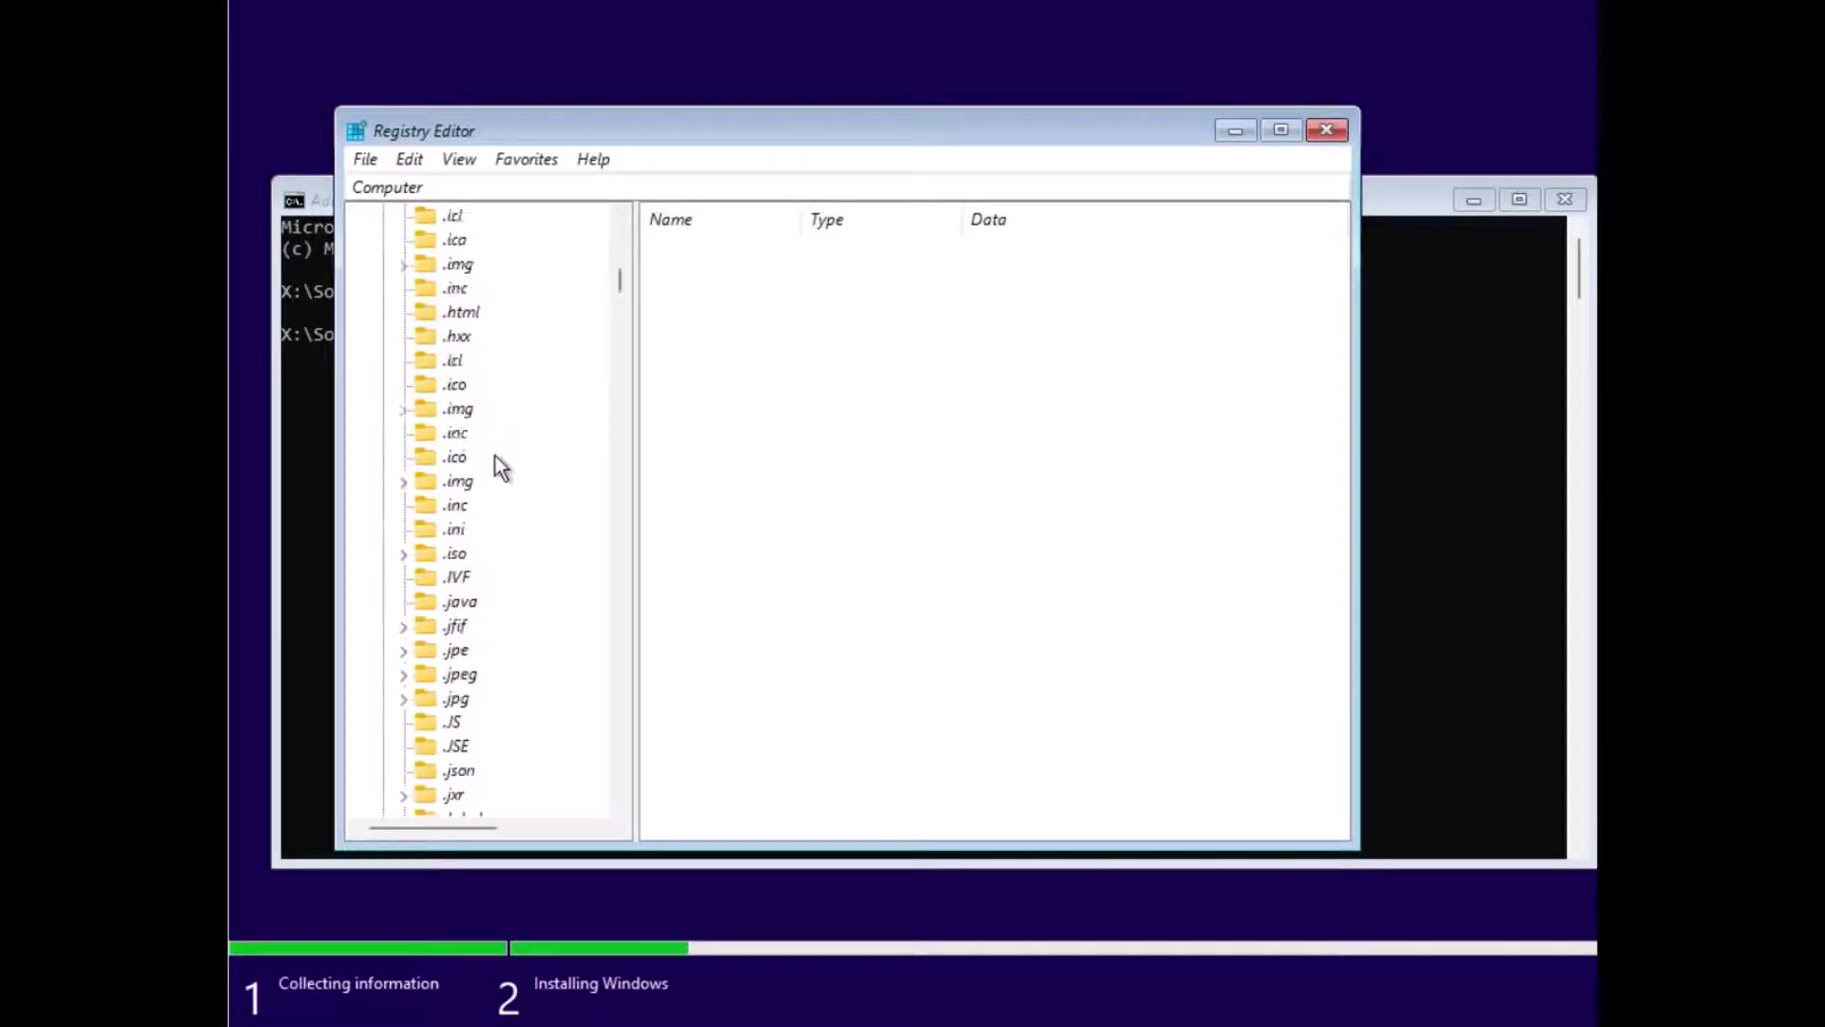
pyautogui.scroll(20, 503, 455)
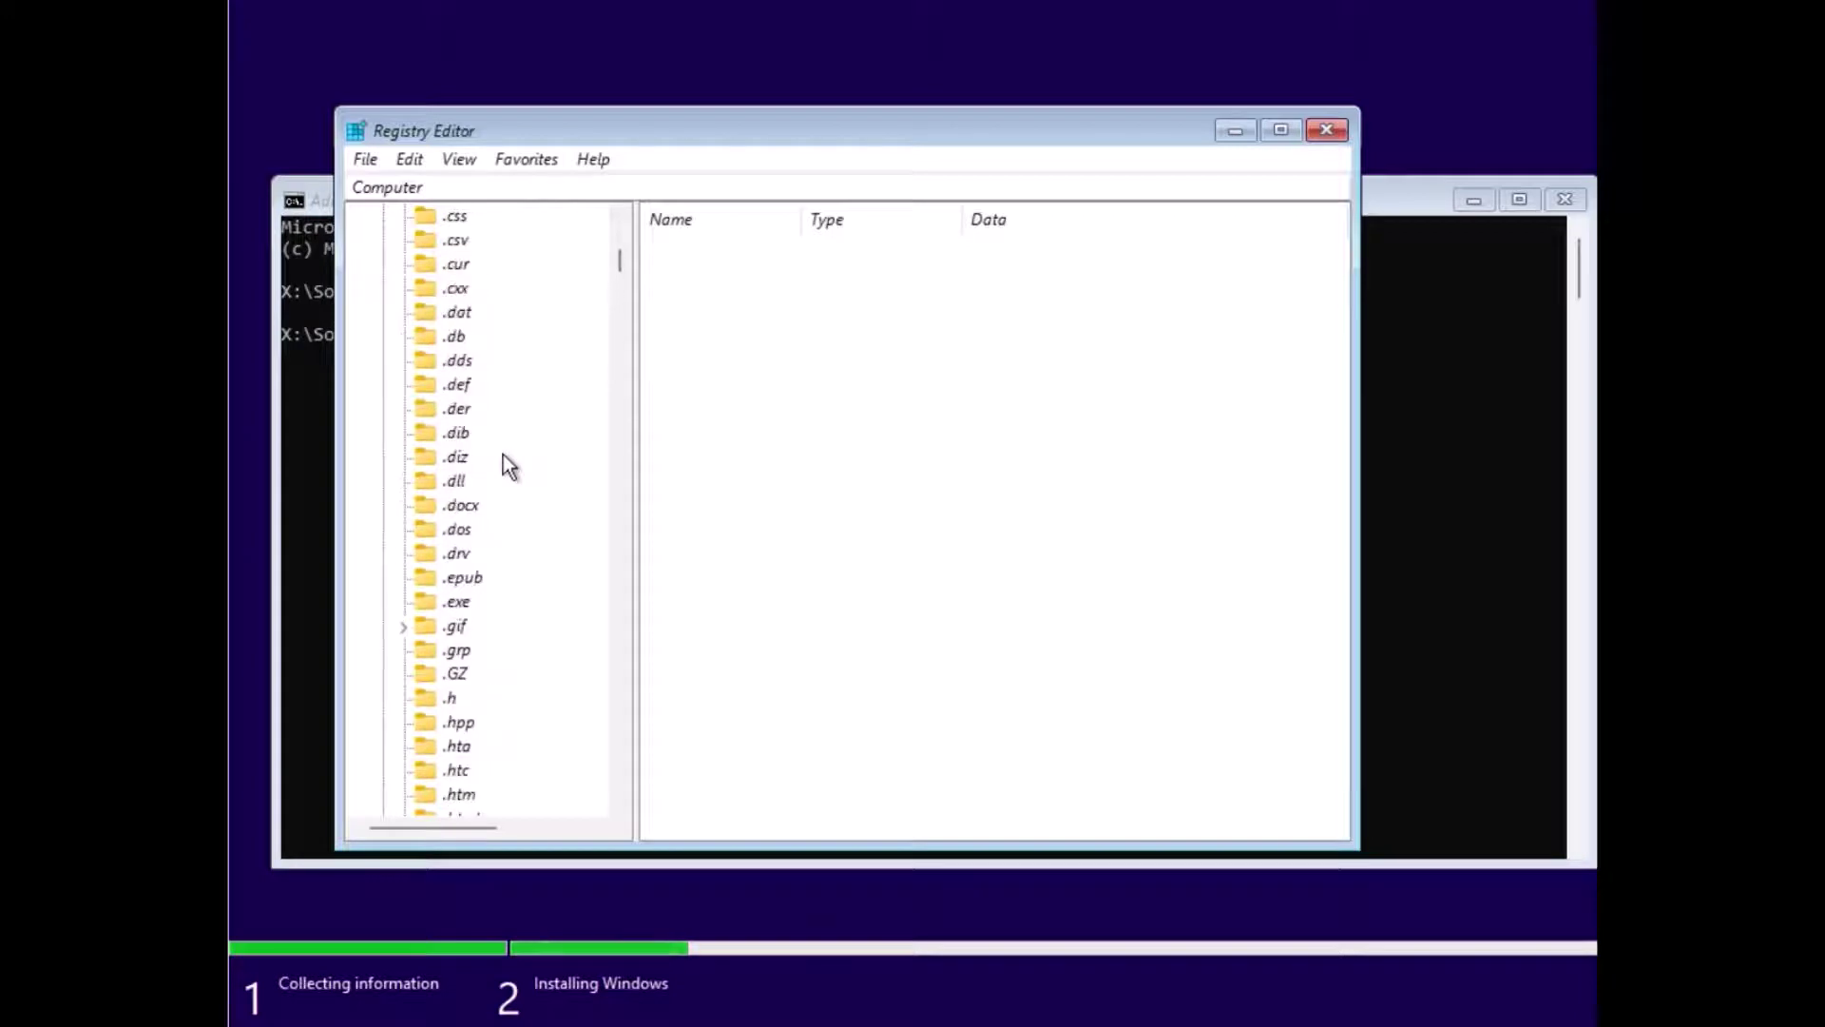
pyautogui.scroll(7, 504, 454)
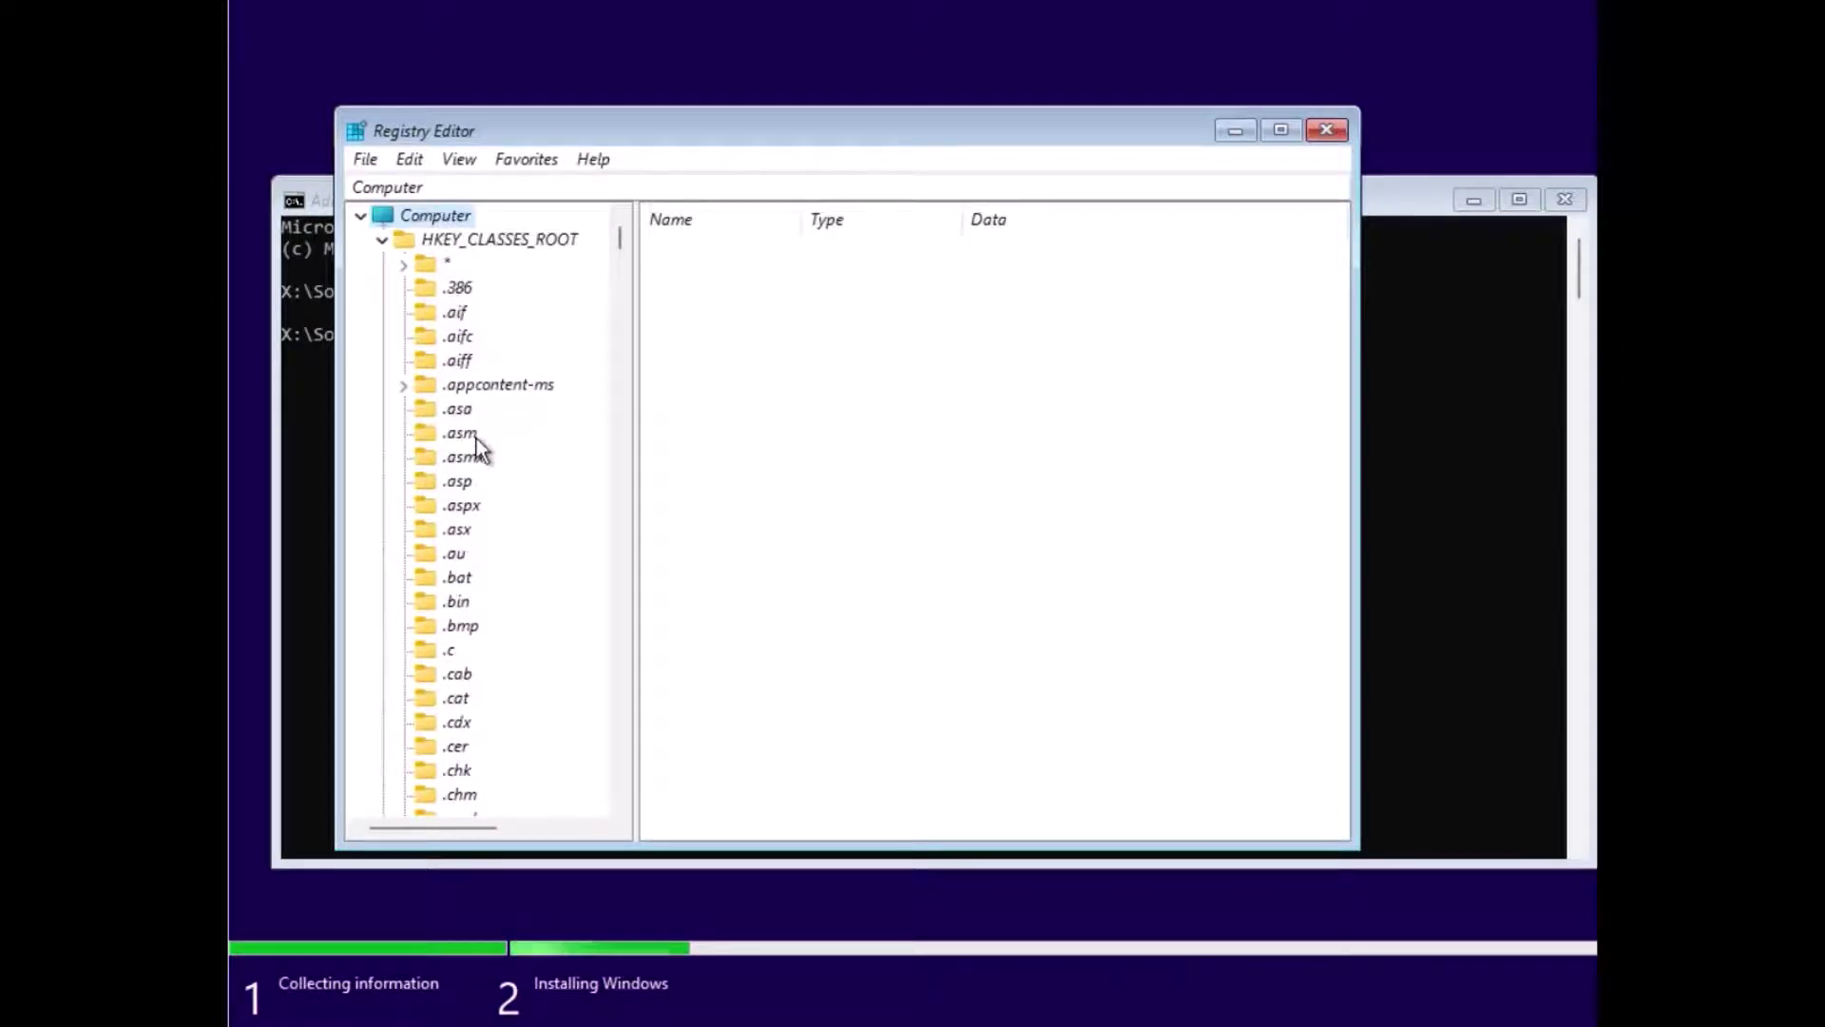
pyautogui.scroll(-4, 466, 587)
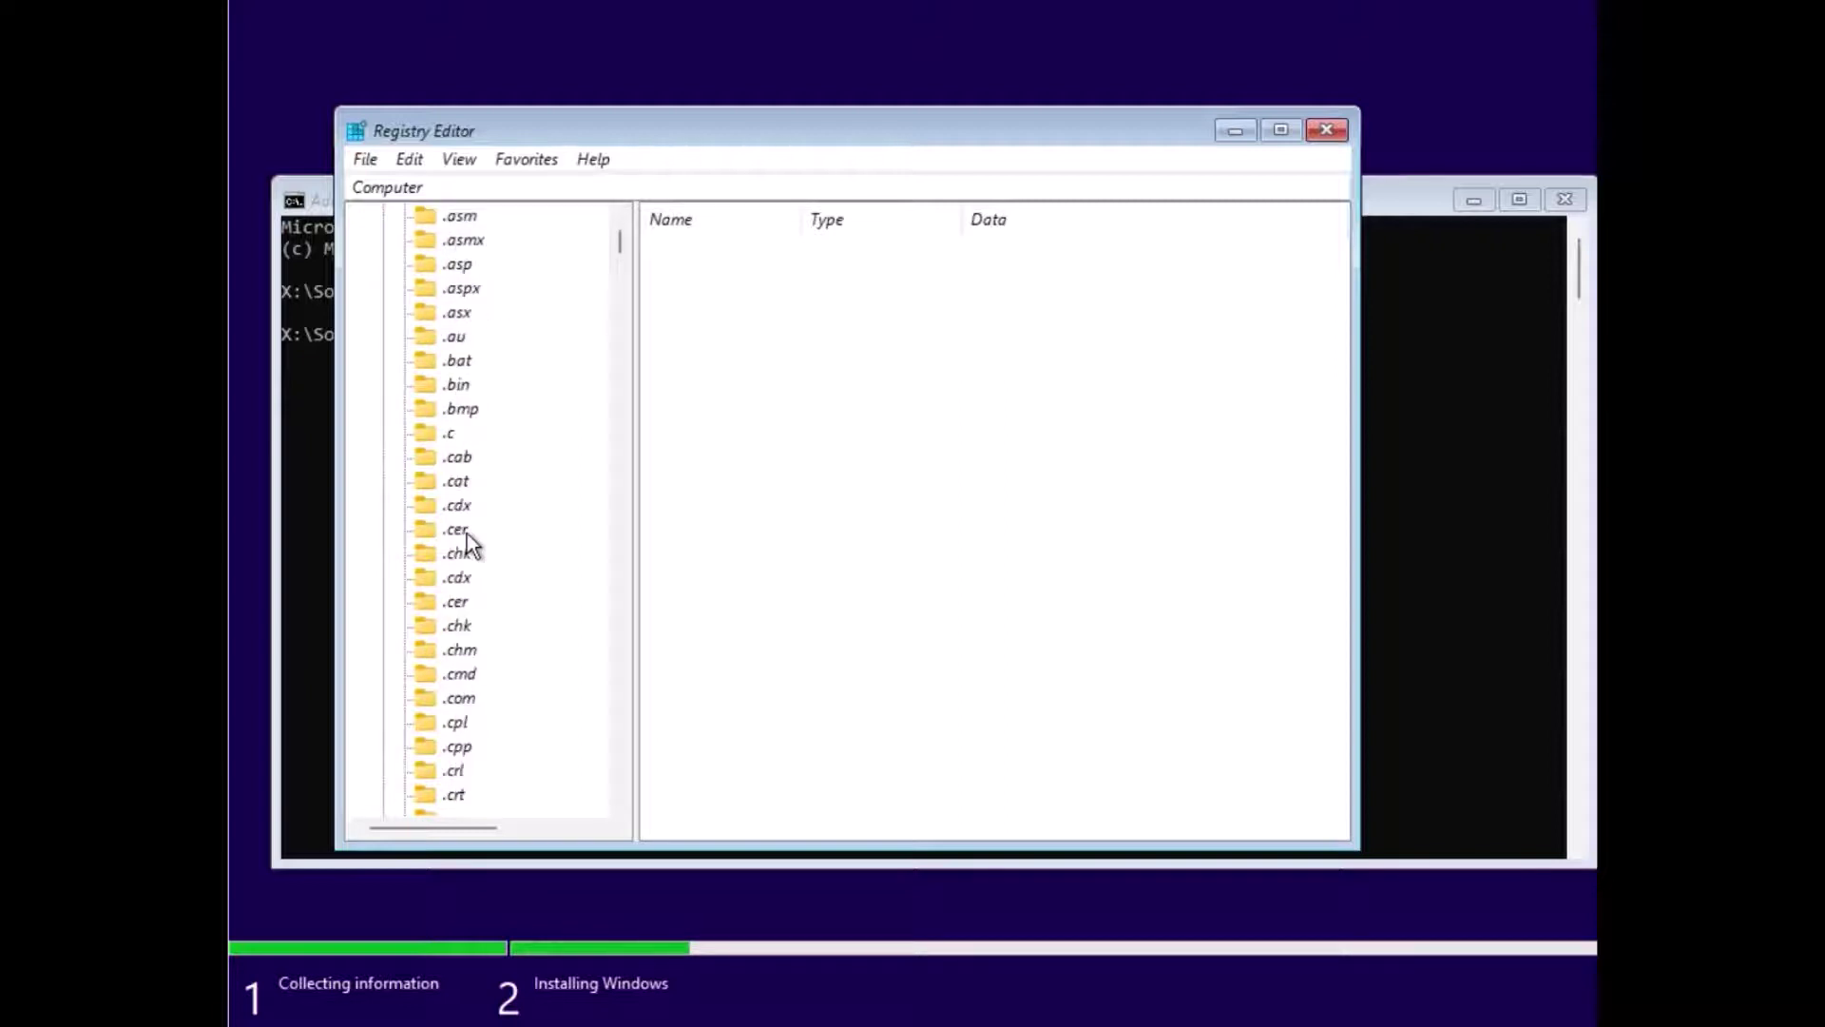
pyautogui.scroll(-5, 467, 535)
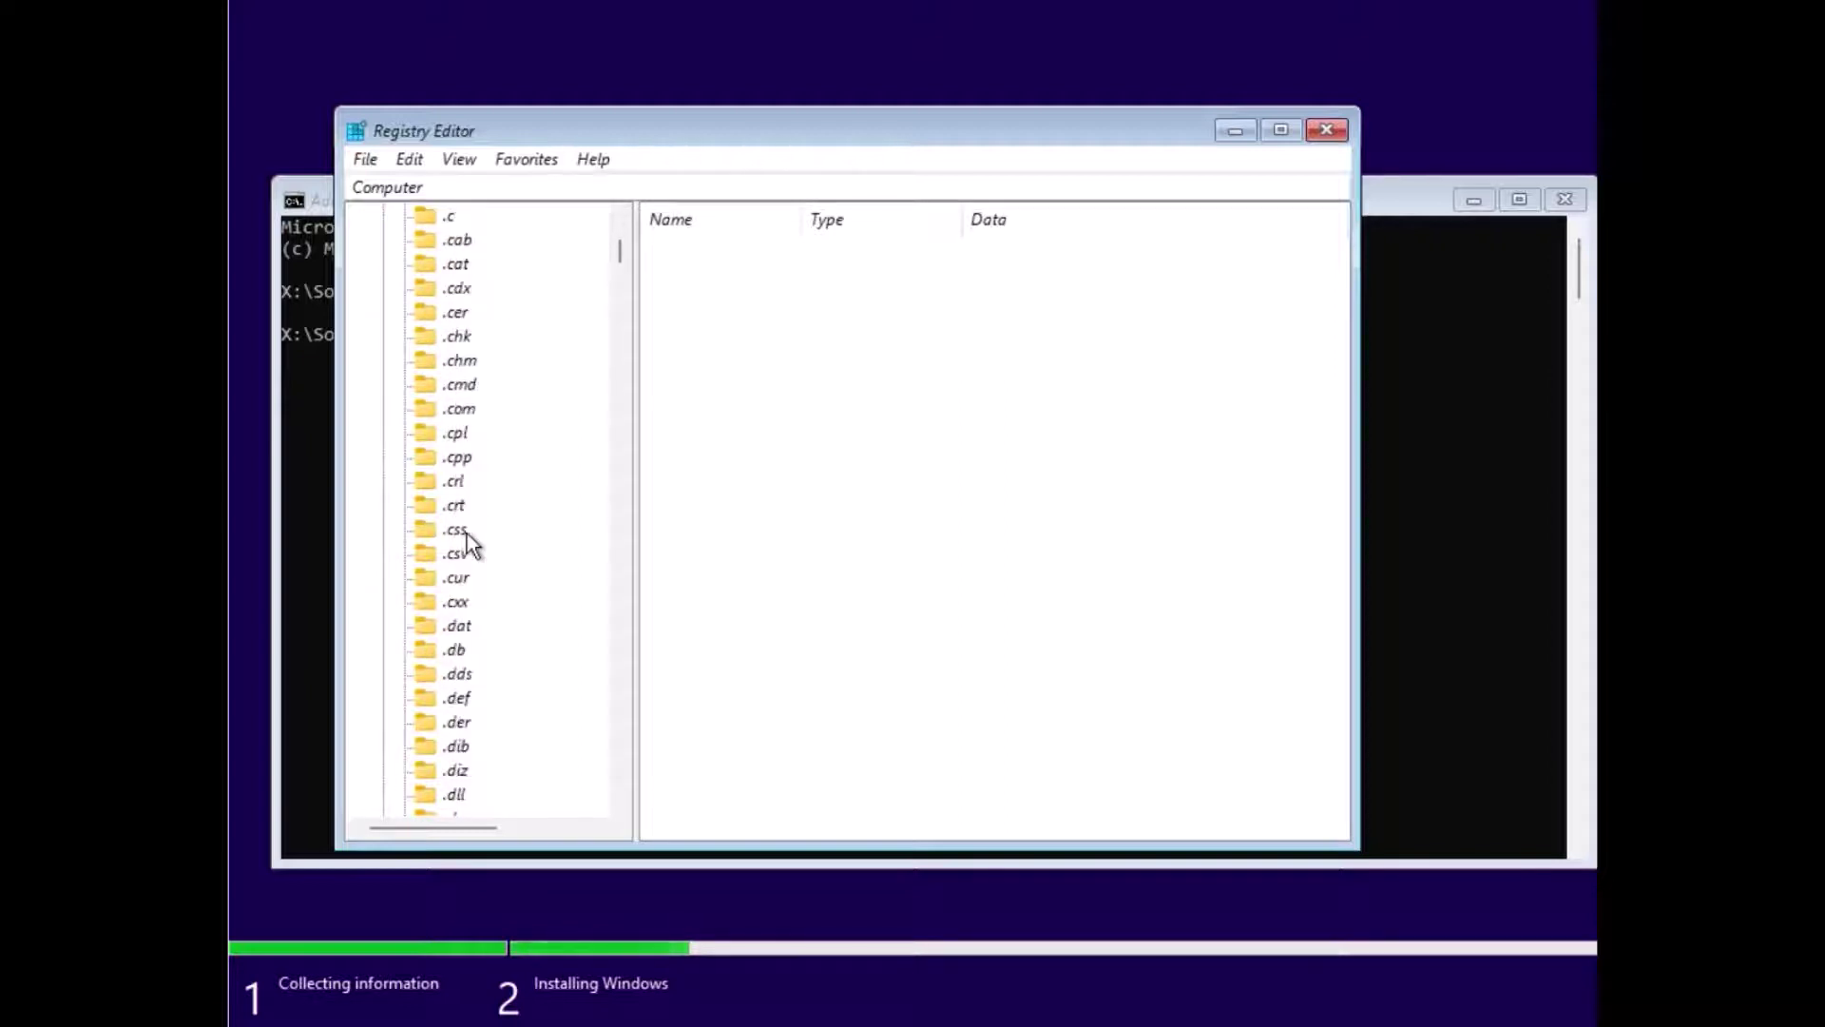
pyautogui.scroll(-5, 467, 535)
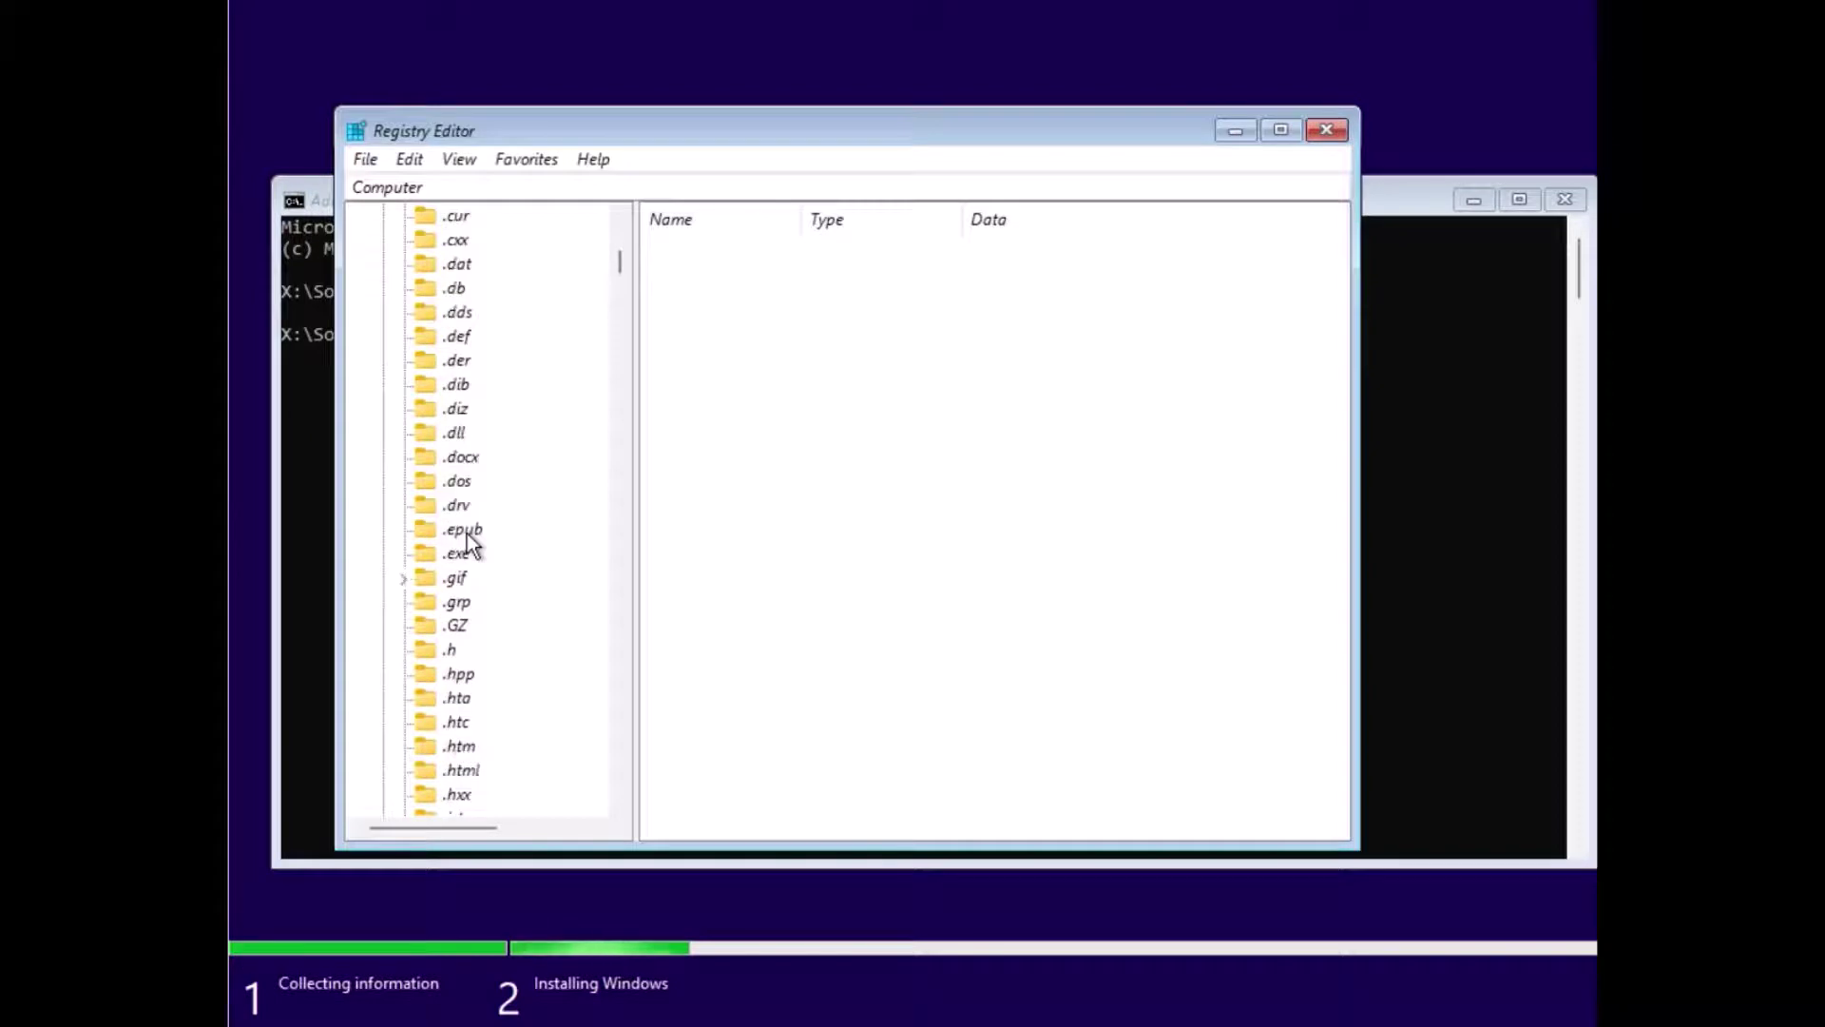
pyautogui.scroll(-2, 510, 526)
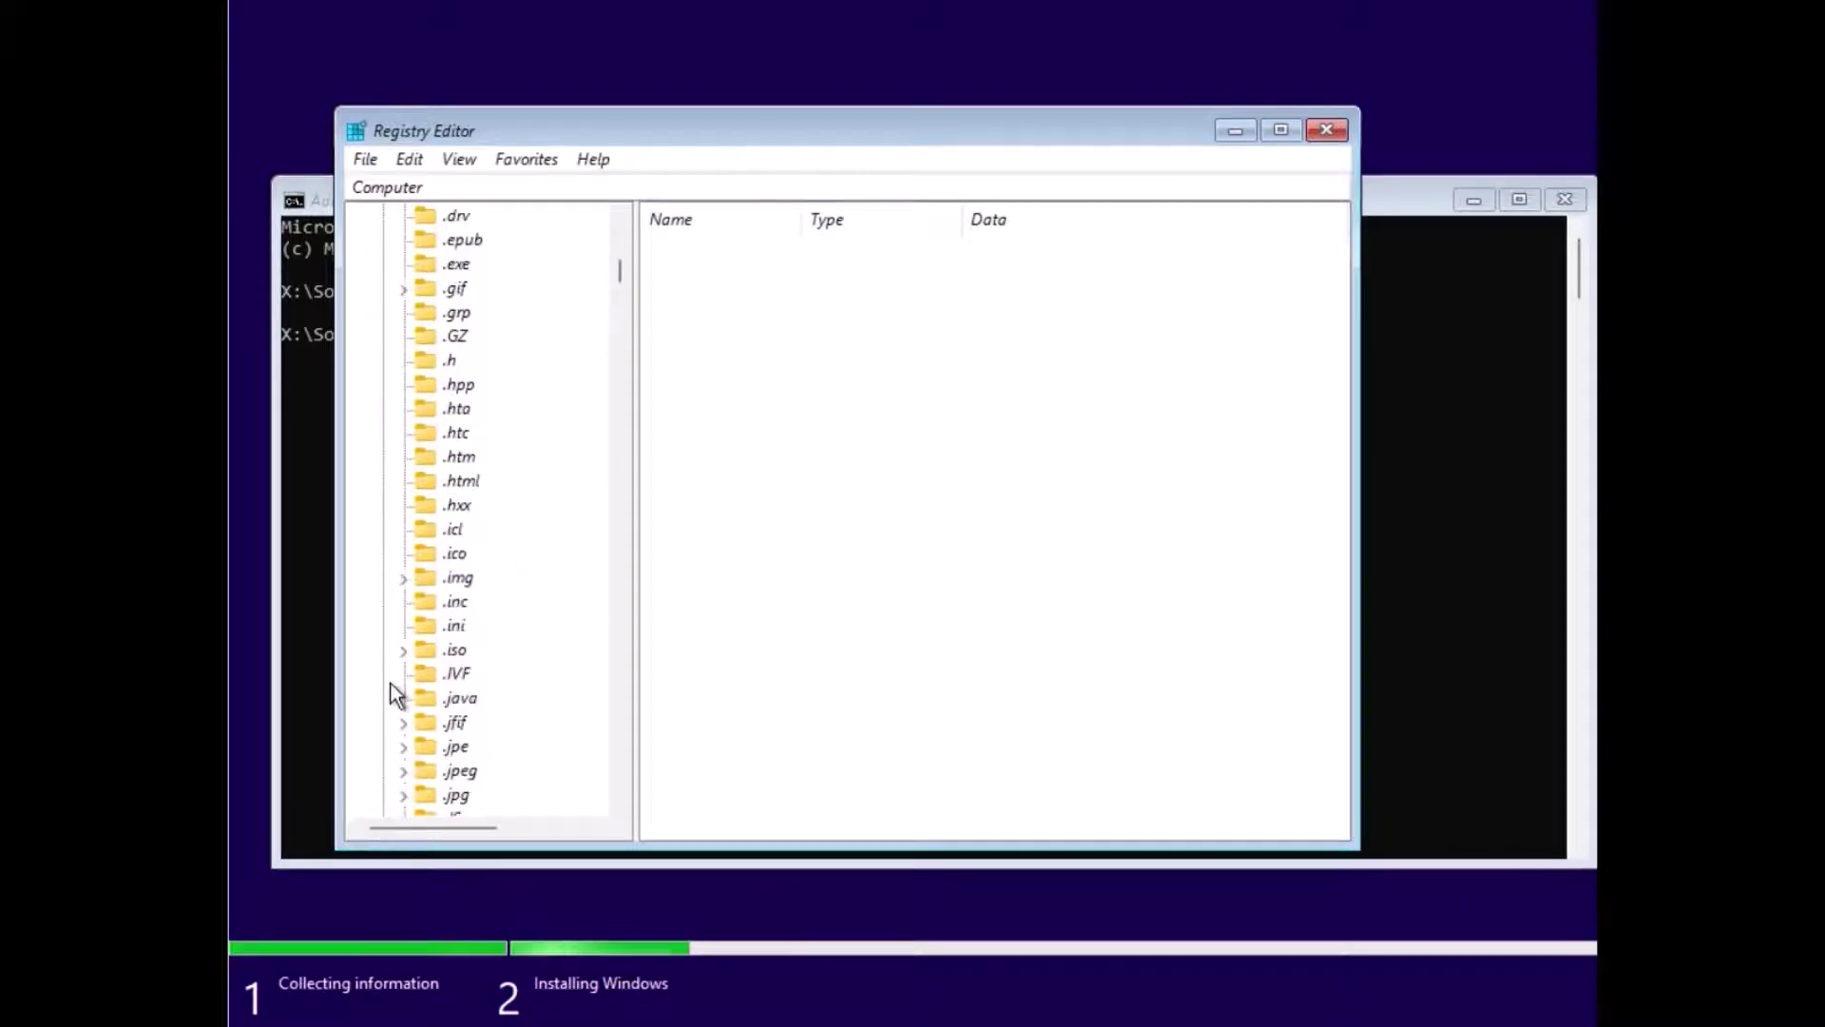
pyautogui.click(403, 652)
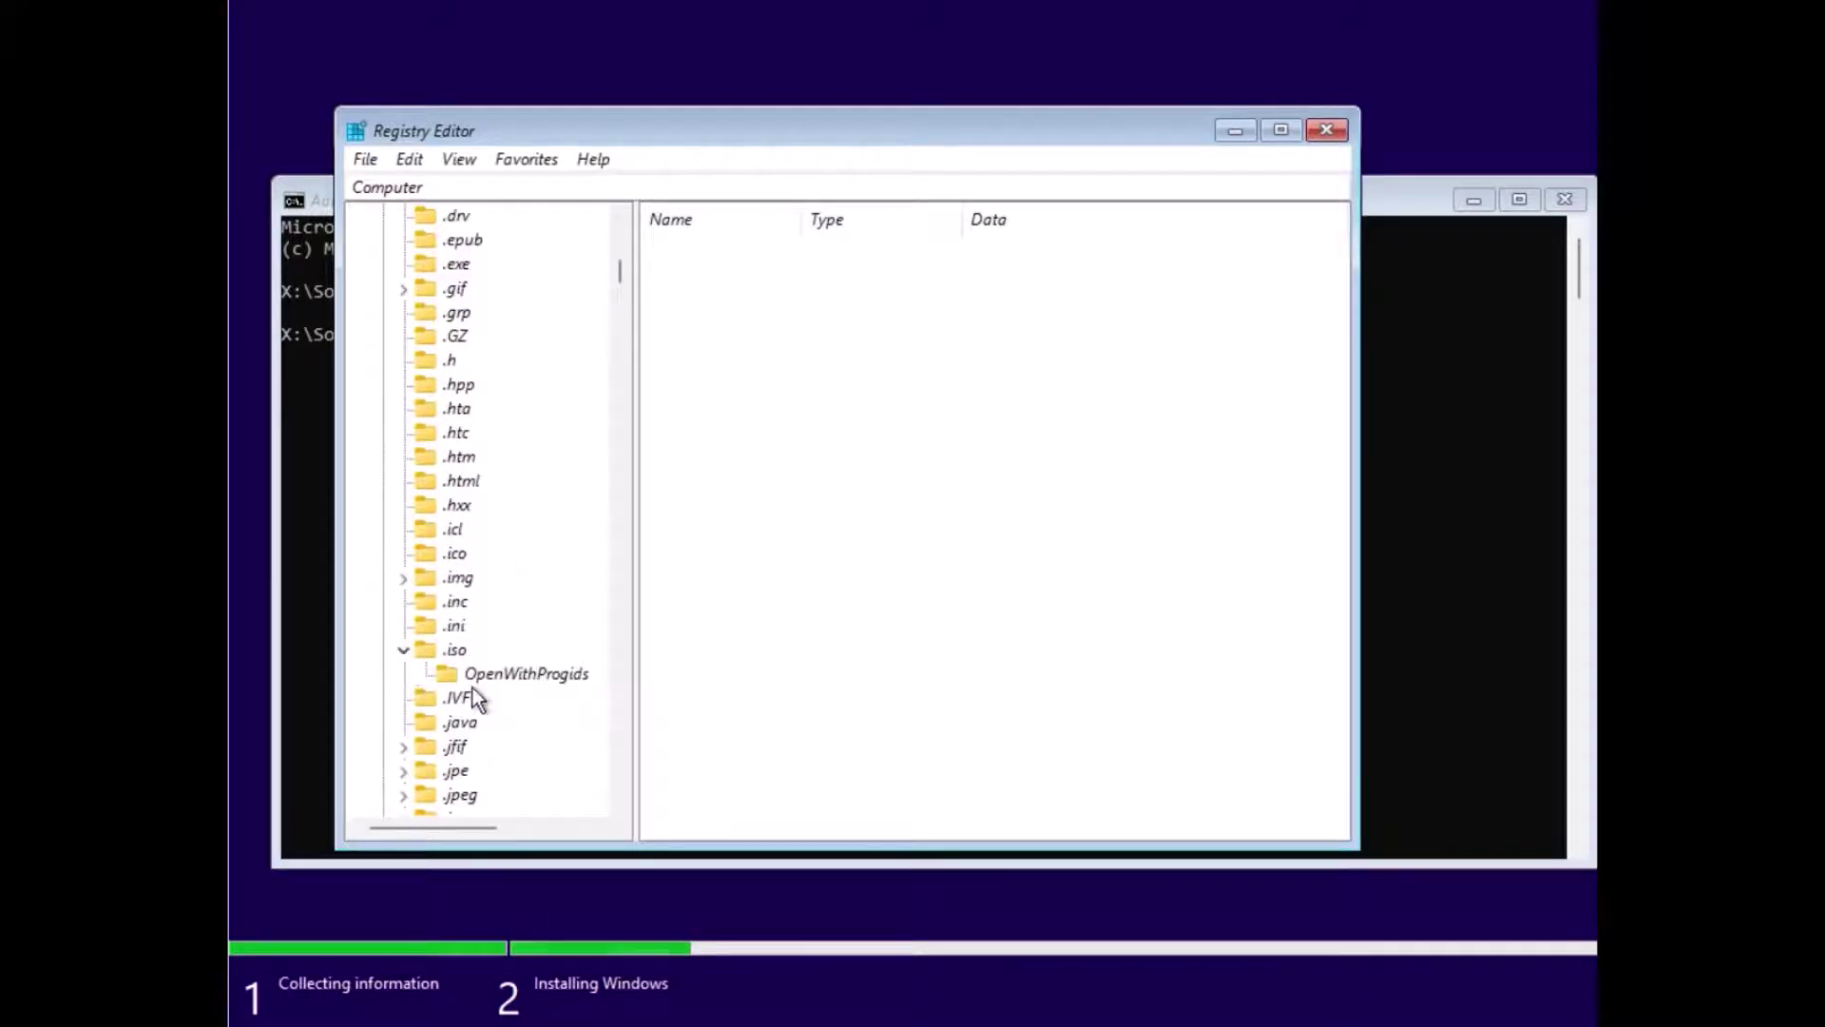
# Step: Select the .png key to show its (Default) value pngfile
pyautogui.scroll(-10, 472, 687)
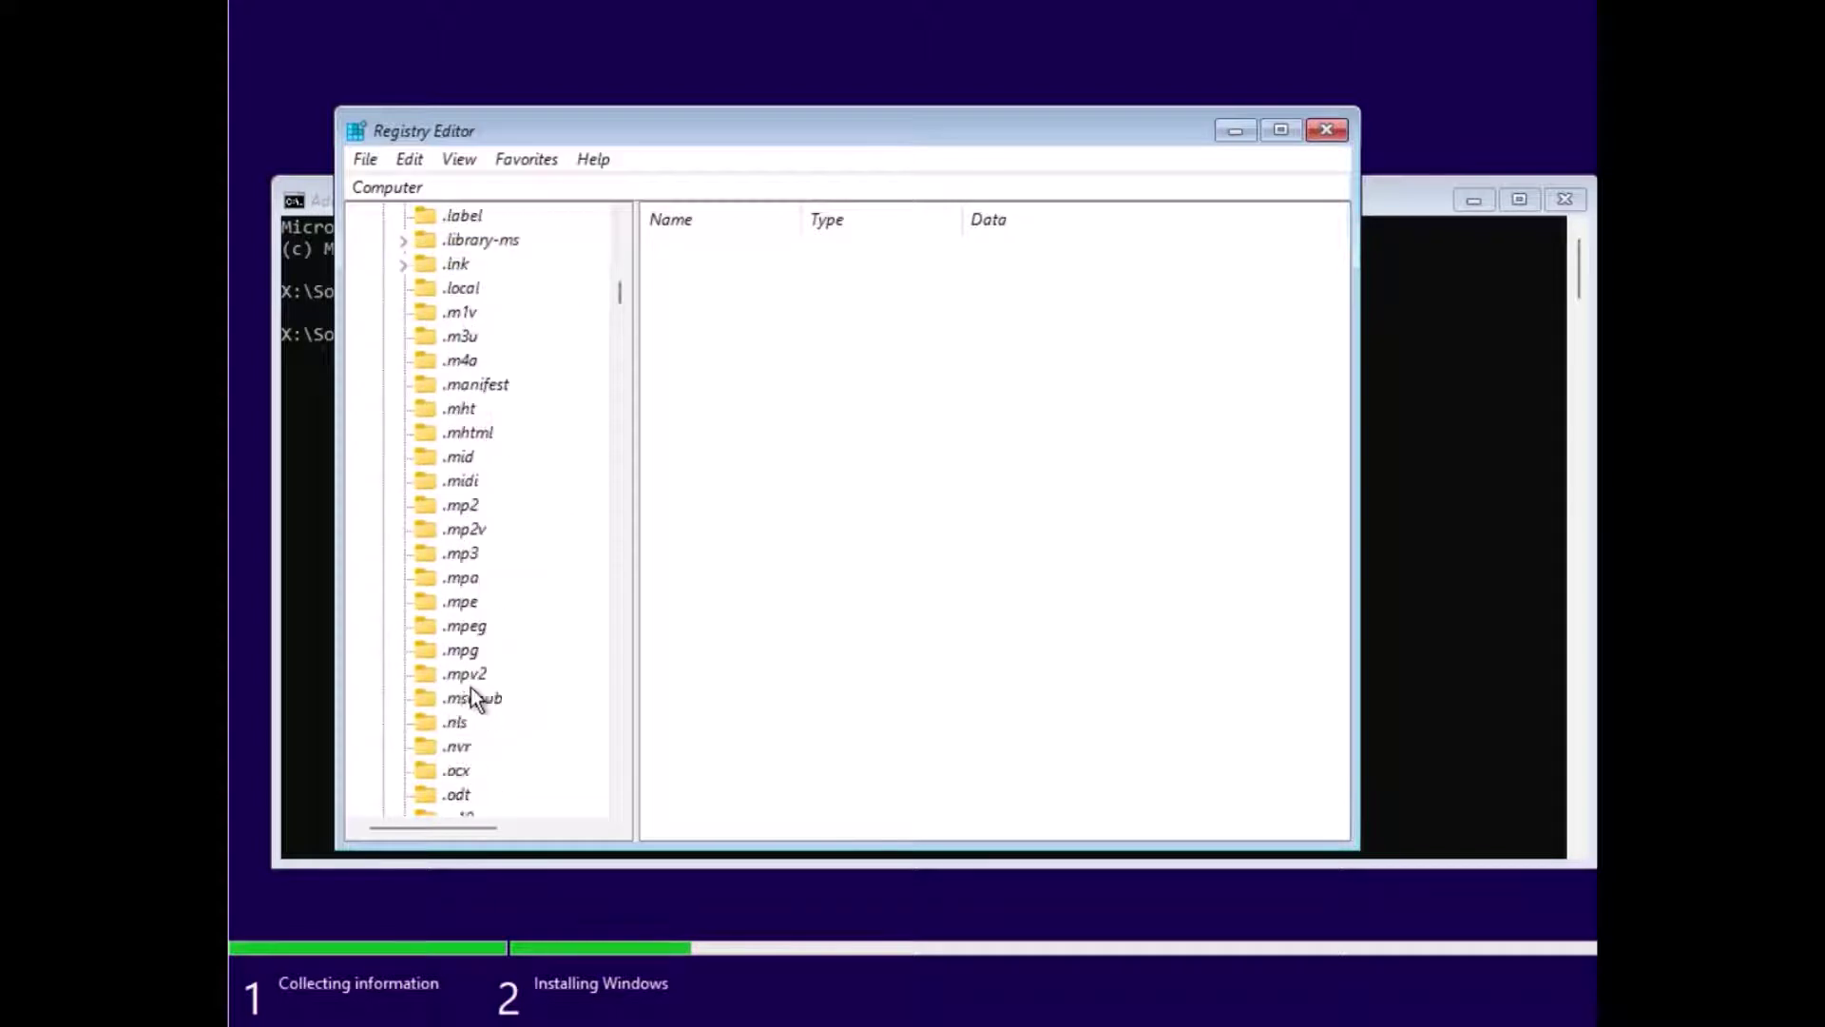
pyautogui.scroll(-6, 471, 688)
pyautogui.scroll(-2, 471, 687)
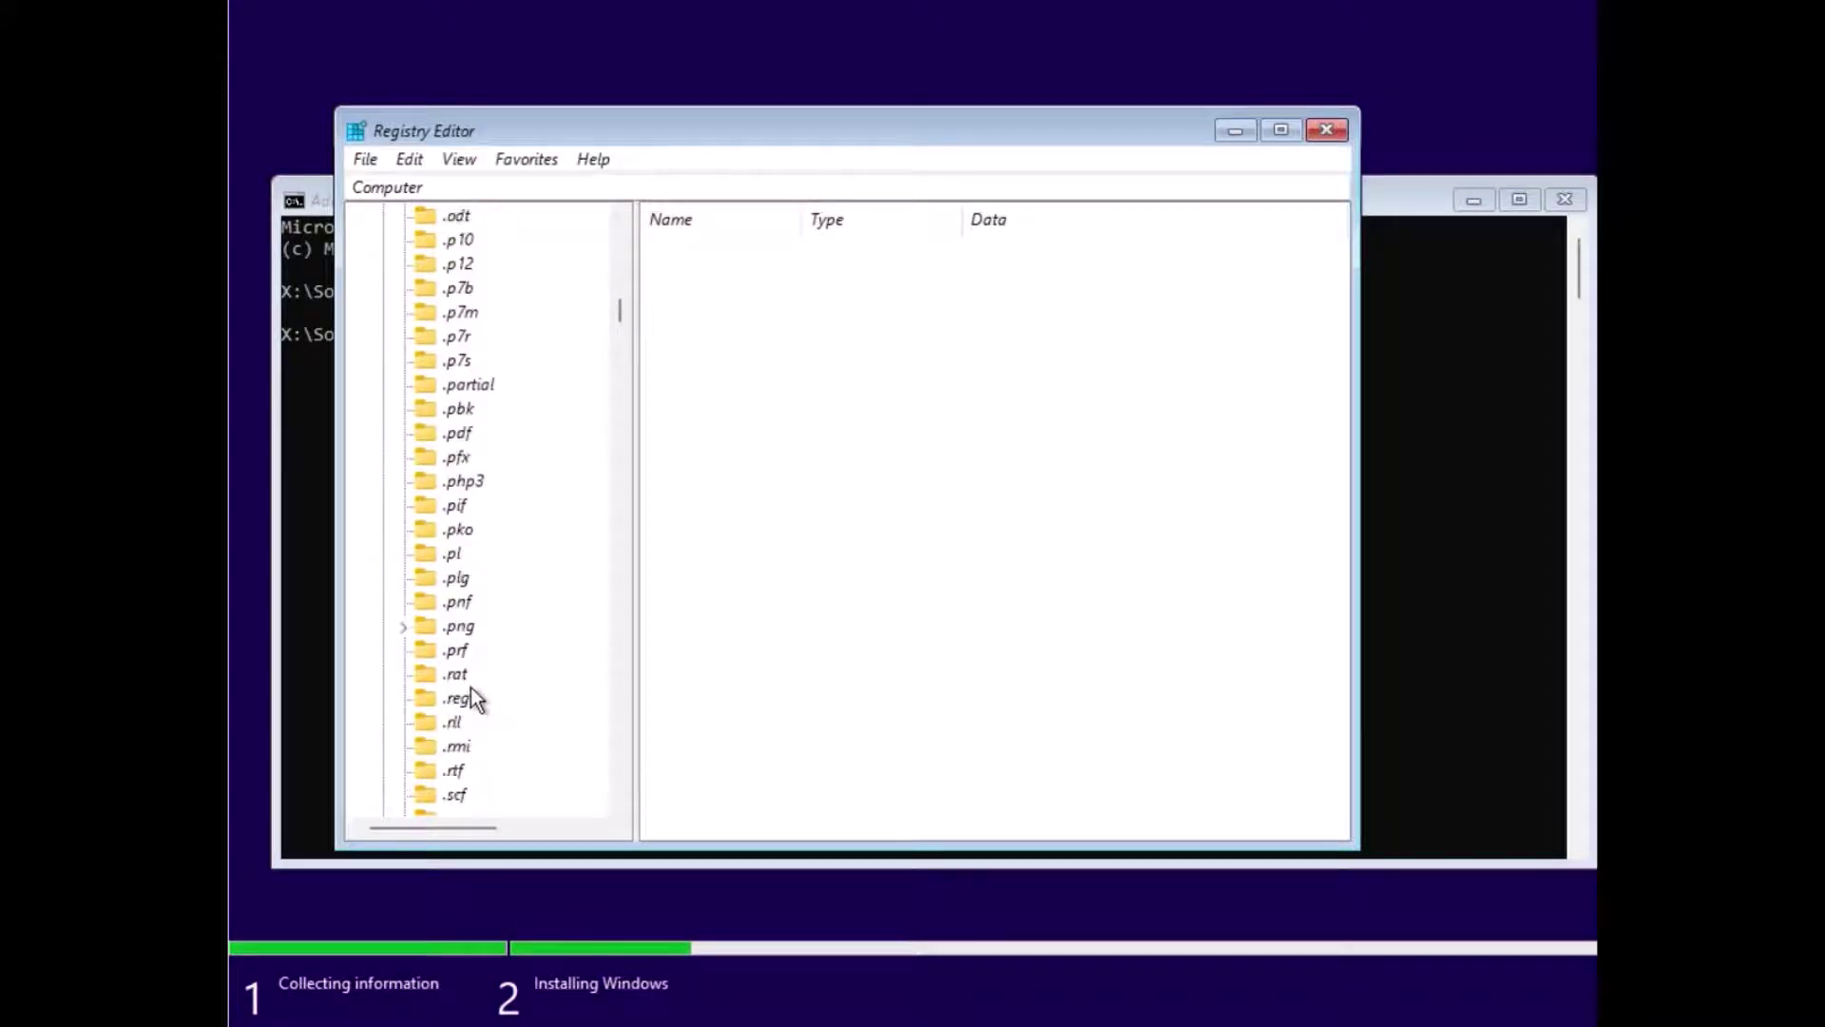
pyautogui.click(456, 628)
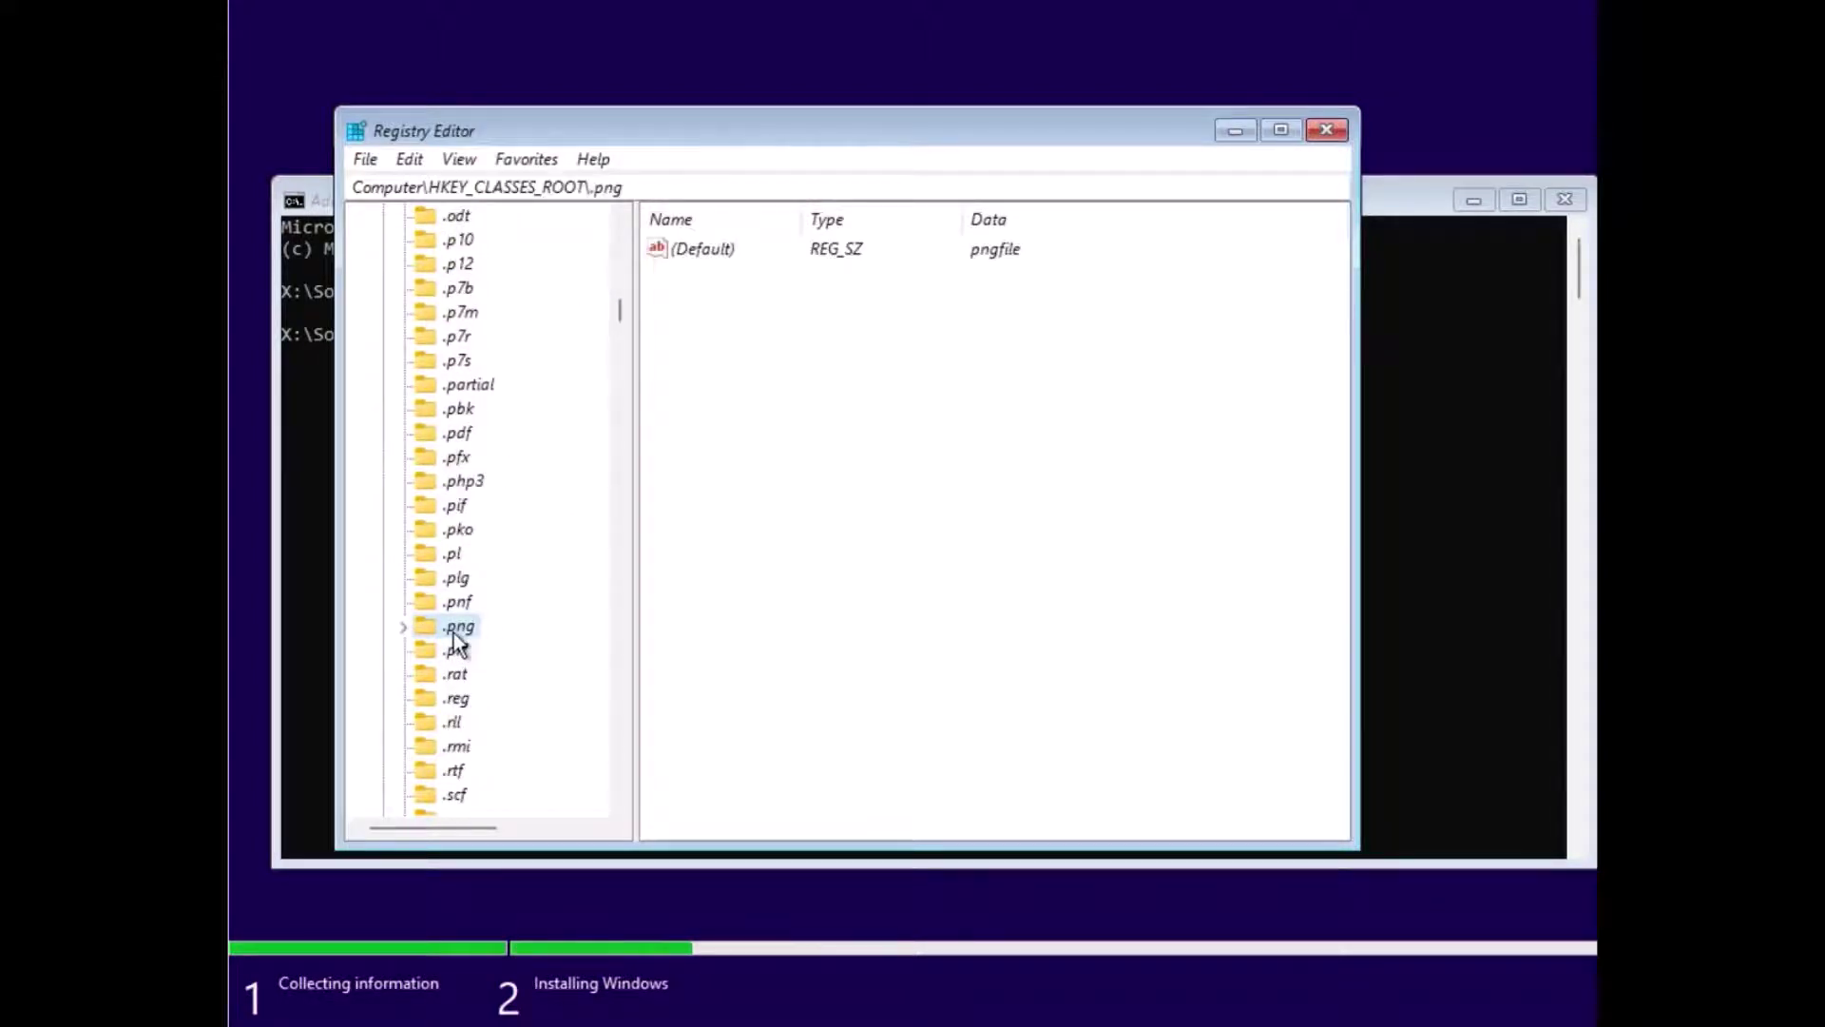
# Step: Scroll the key tree down past HKEY_CLASSES_ROOT to HKEY_CURRENT_USER
pyautogui.scroll(-9, 453, 632)
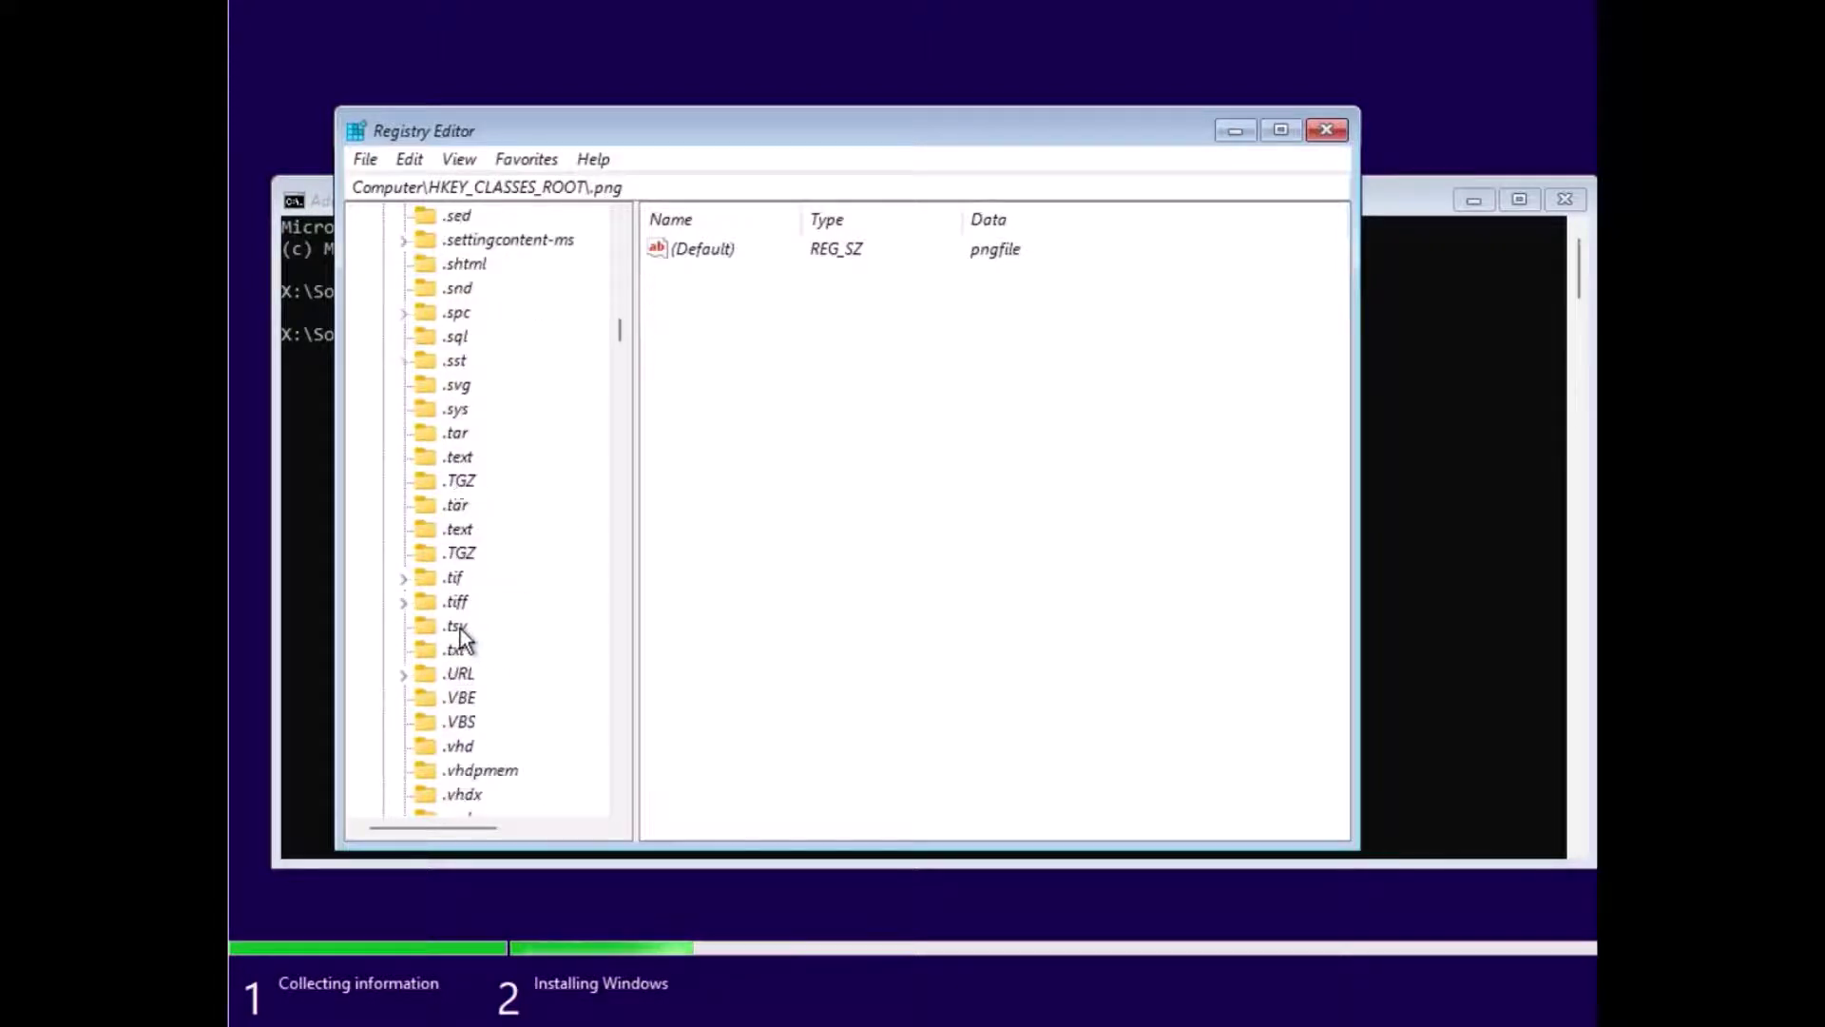
pyautogui.scroll(-14, 460, 629)
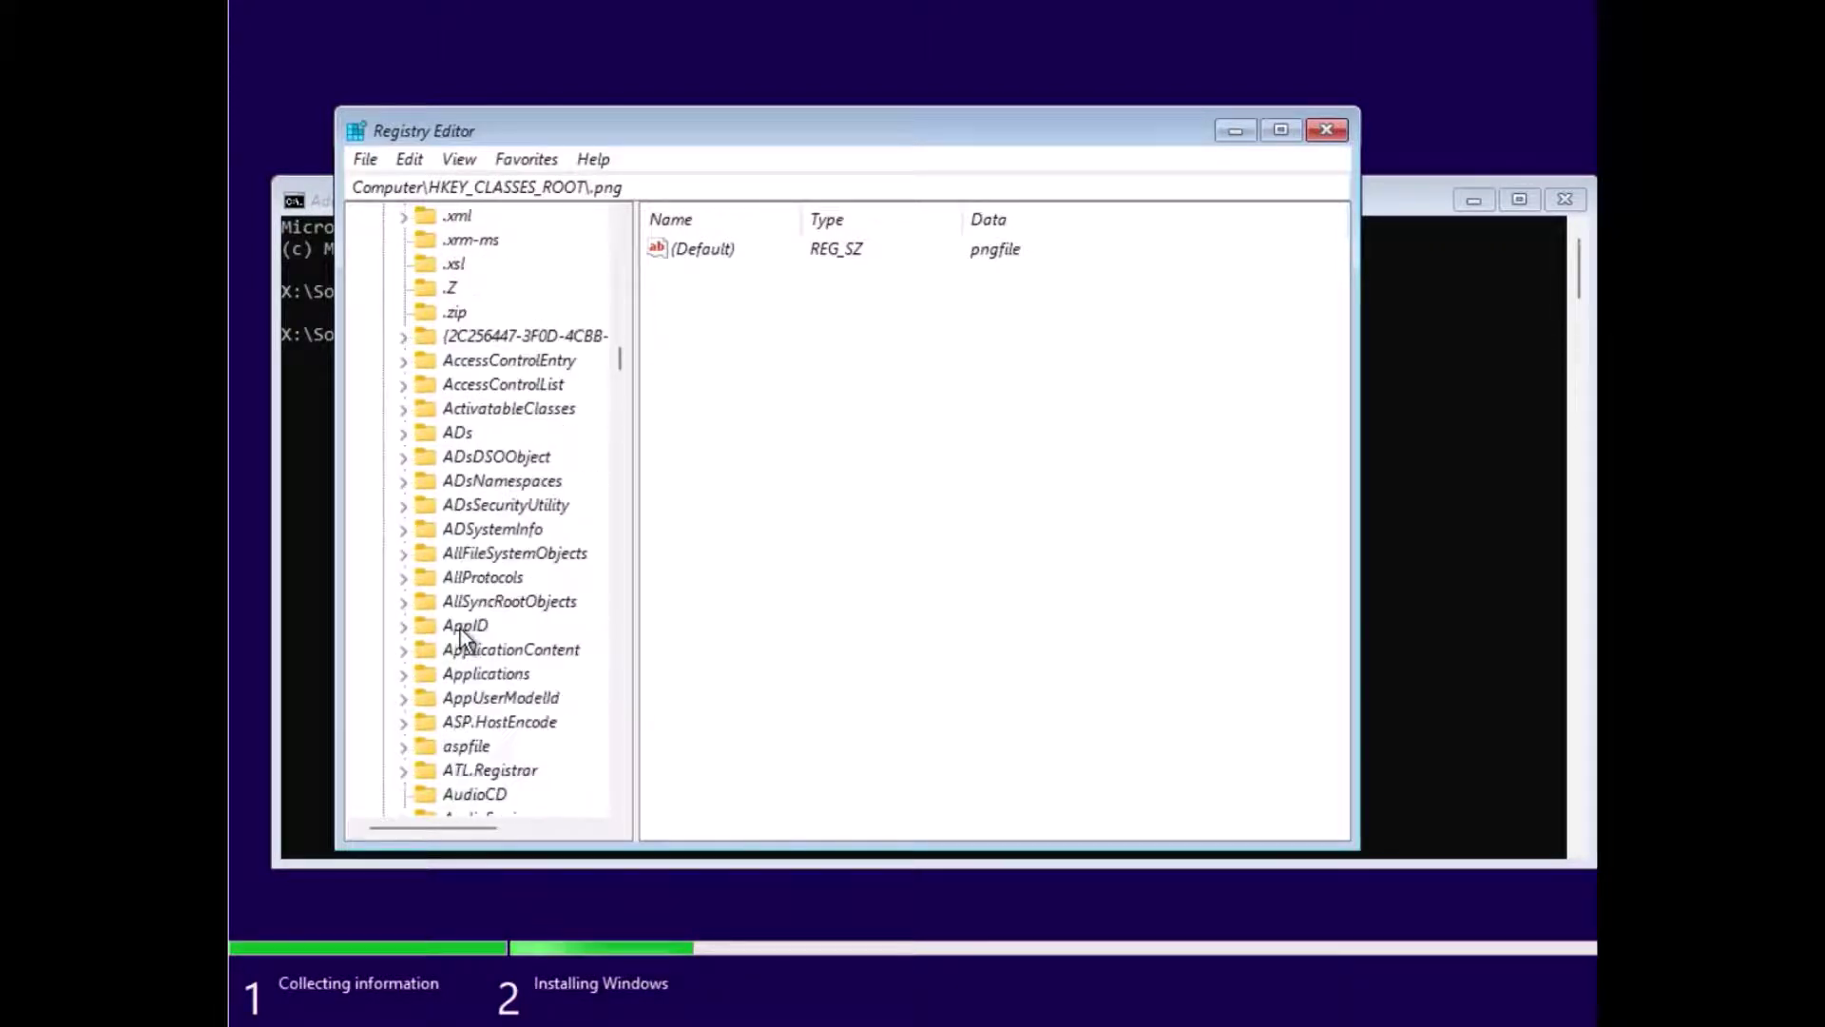
pyautogui.scroll(-18, 460, 629)
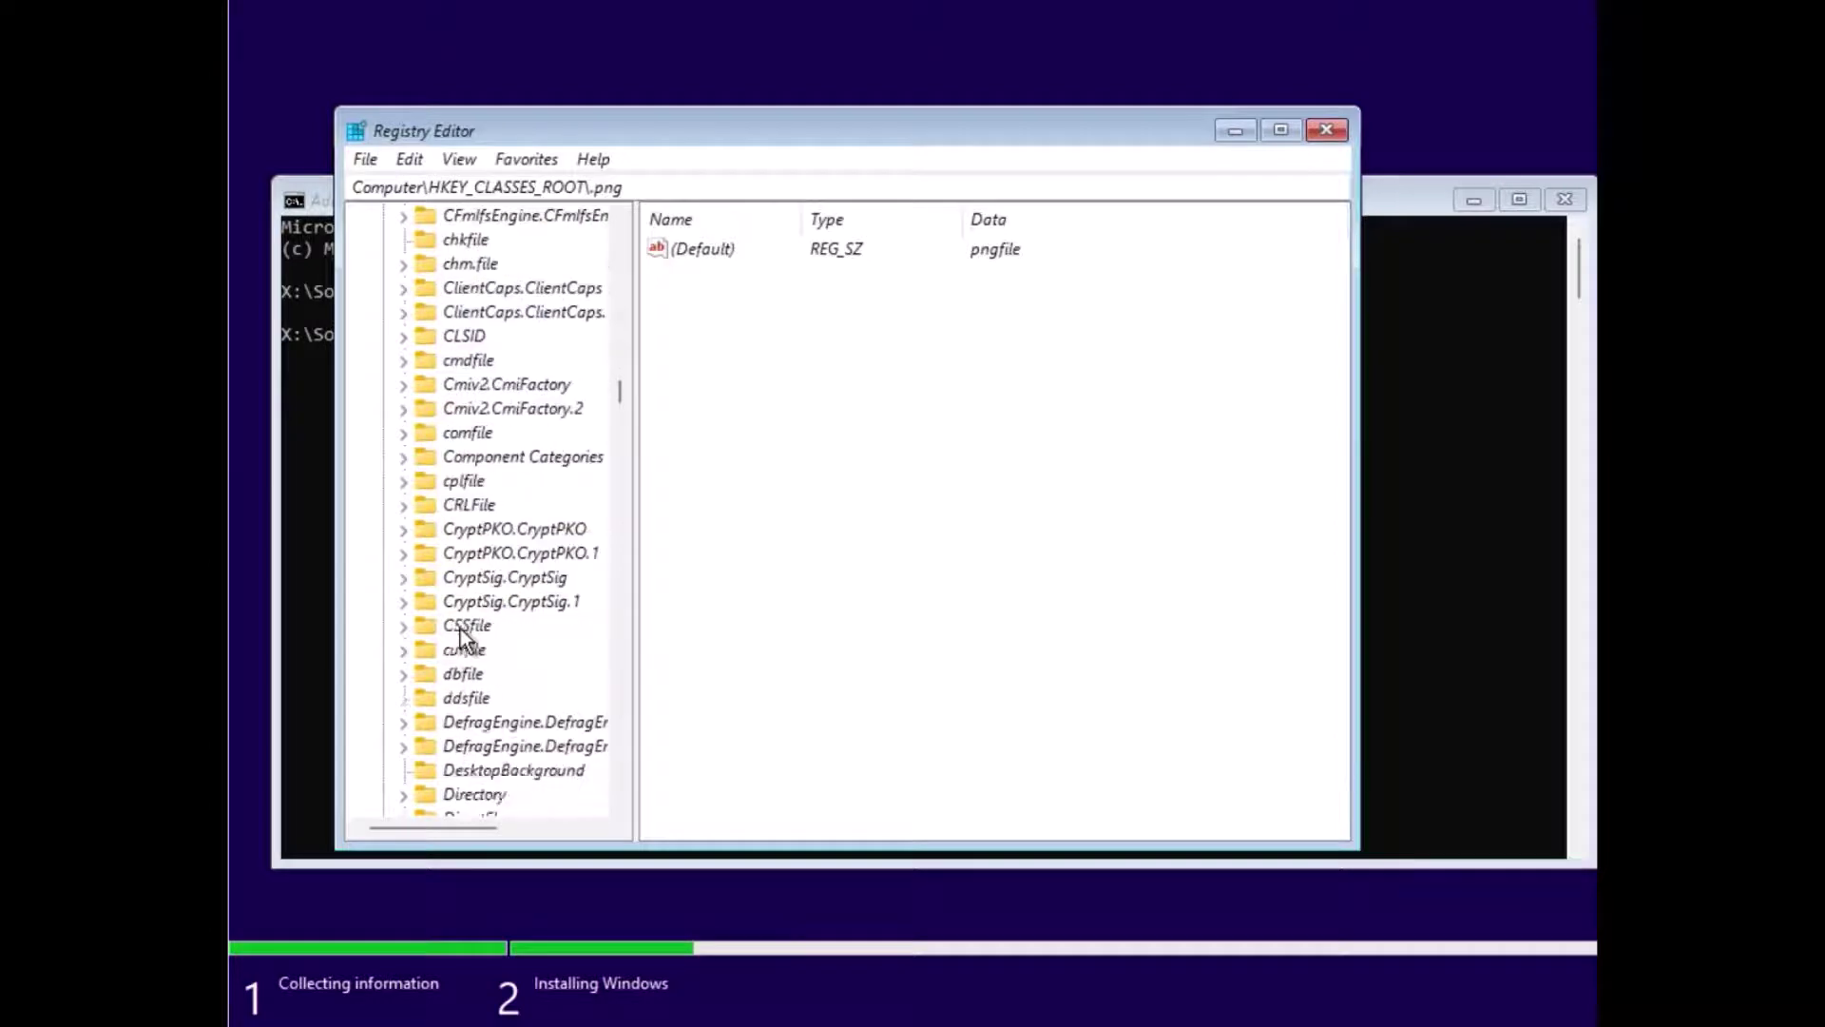
pyautogui.scroll(-20, 460, 630)
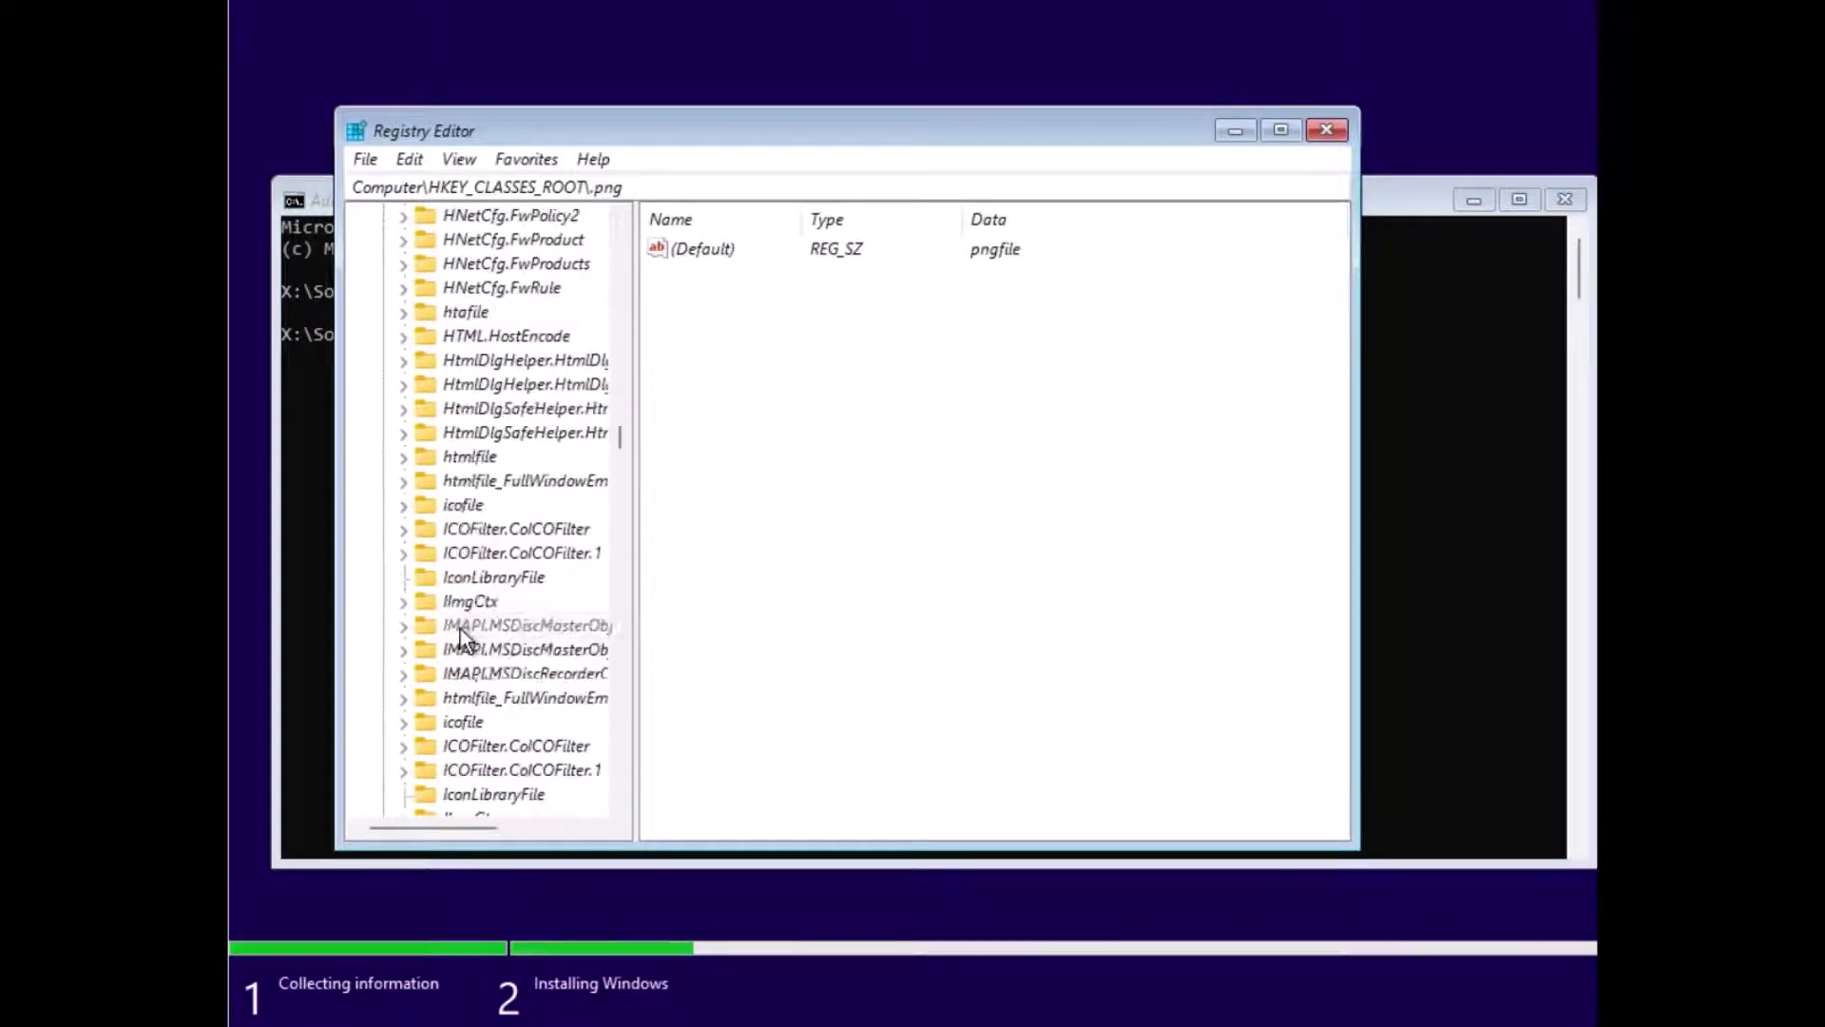
pyautogui.scroll(-20, 460, 630)
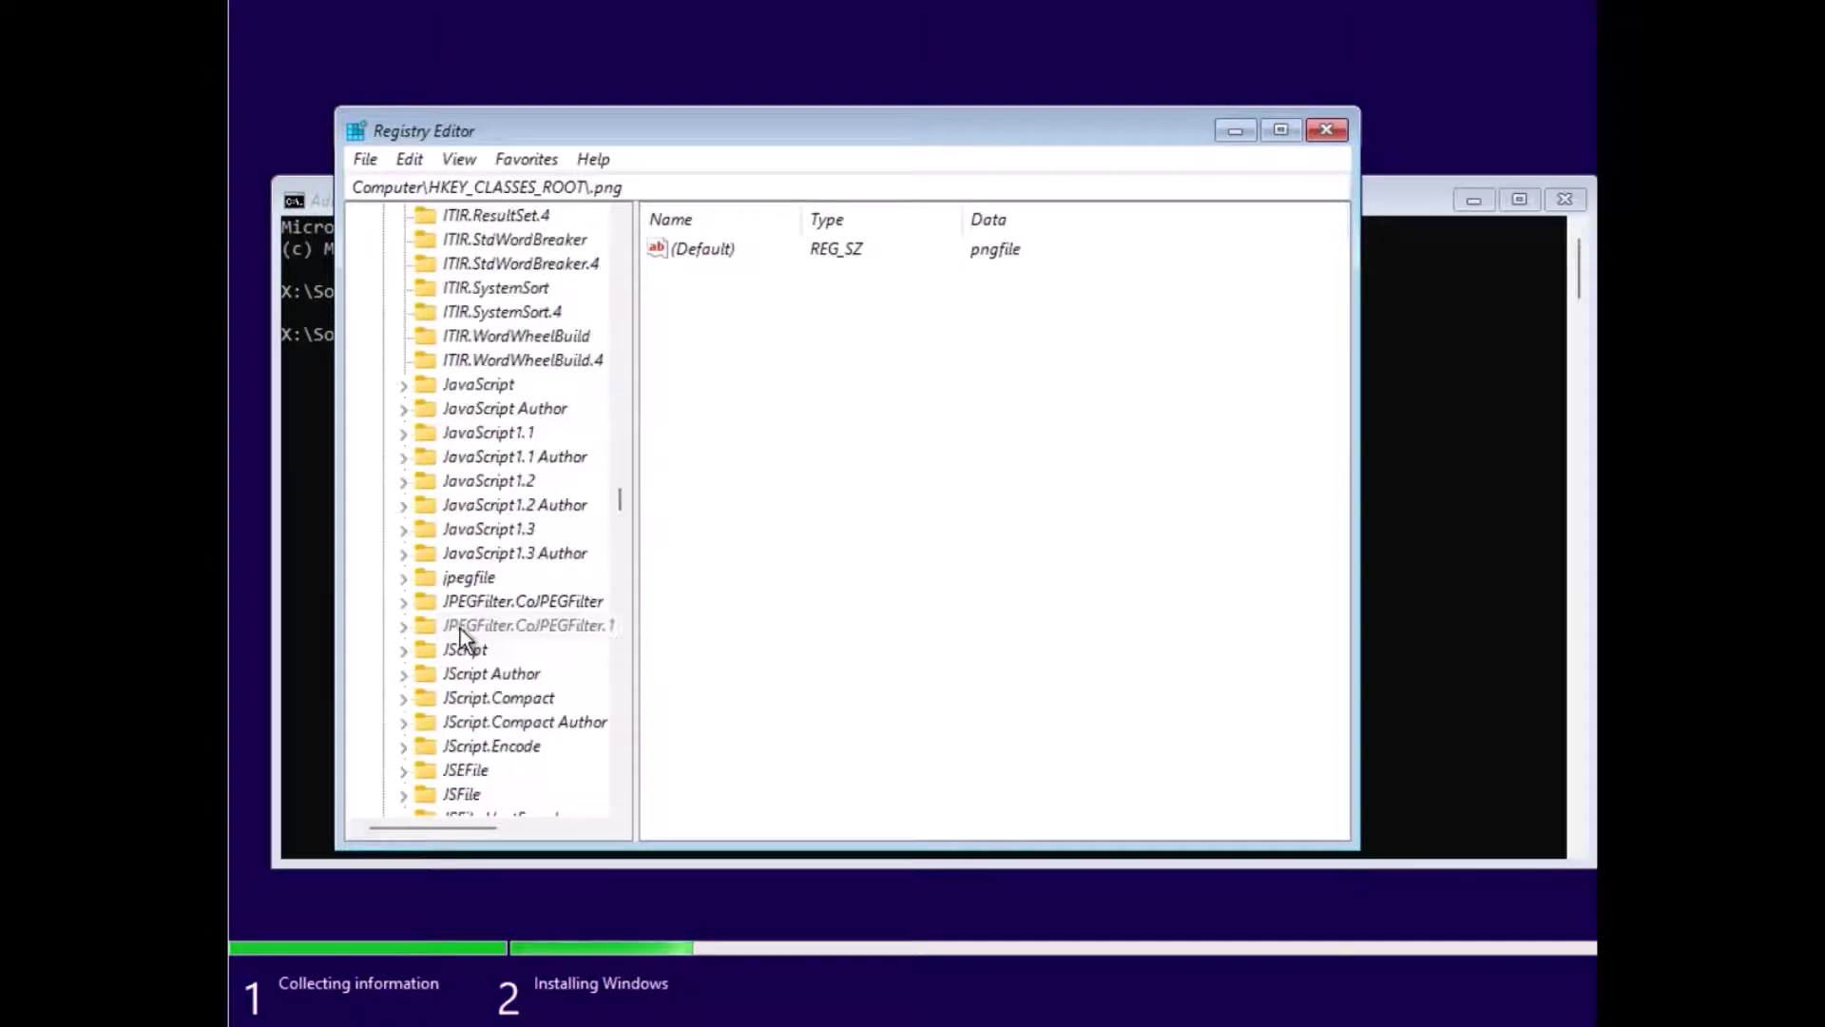
pyautogui.scroll(-5, 460, 630)
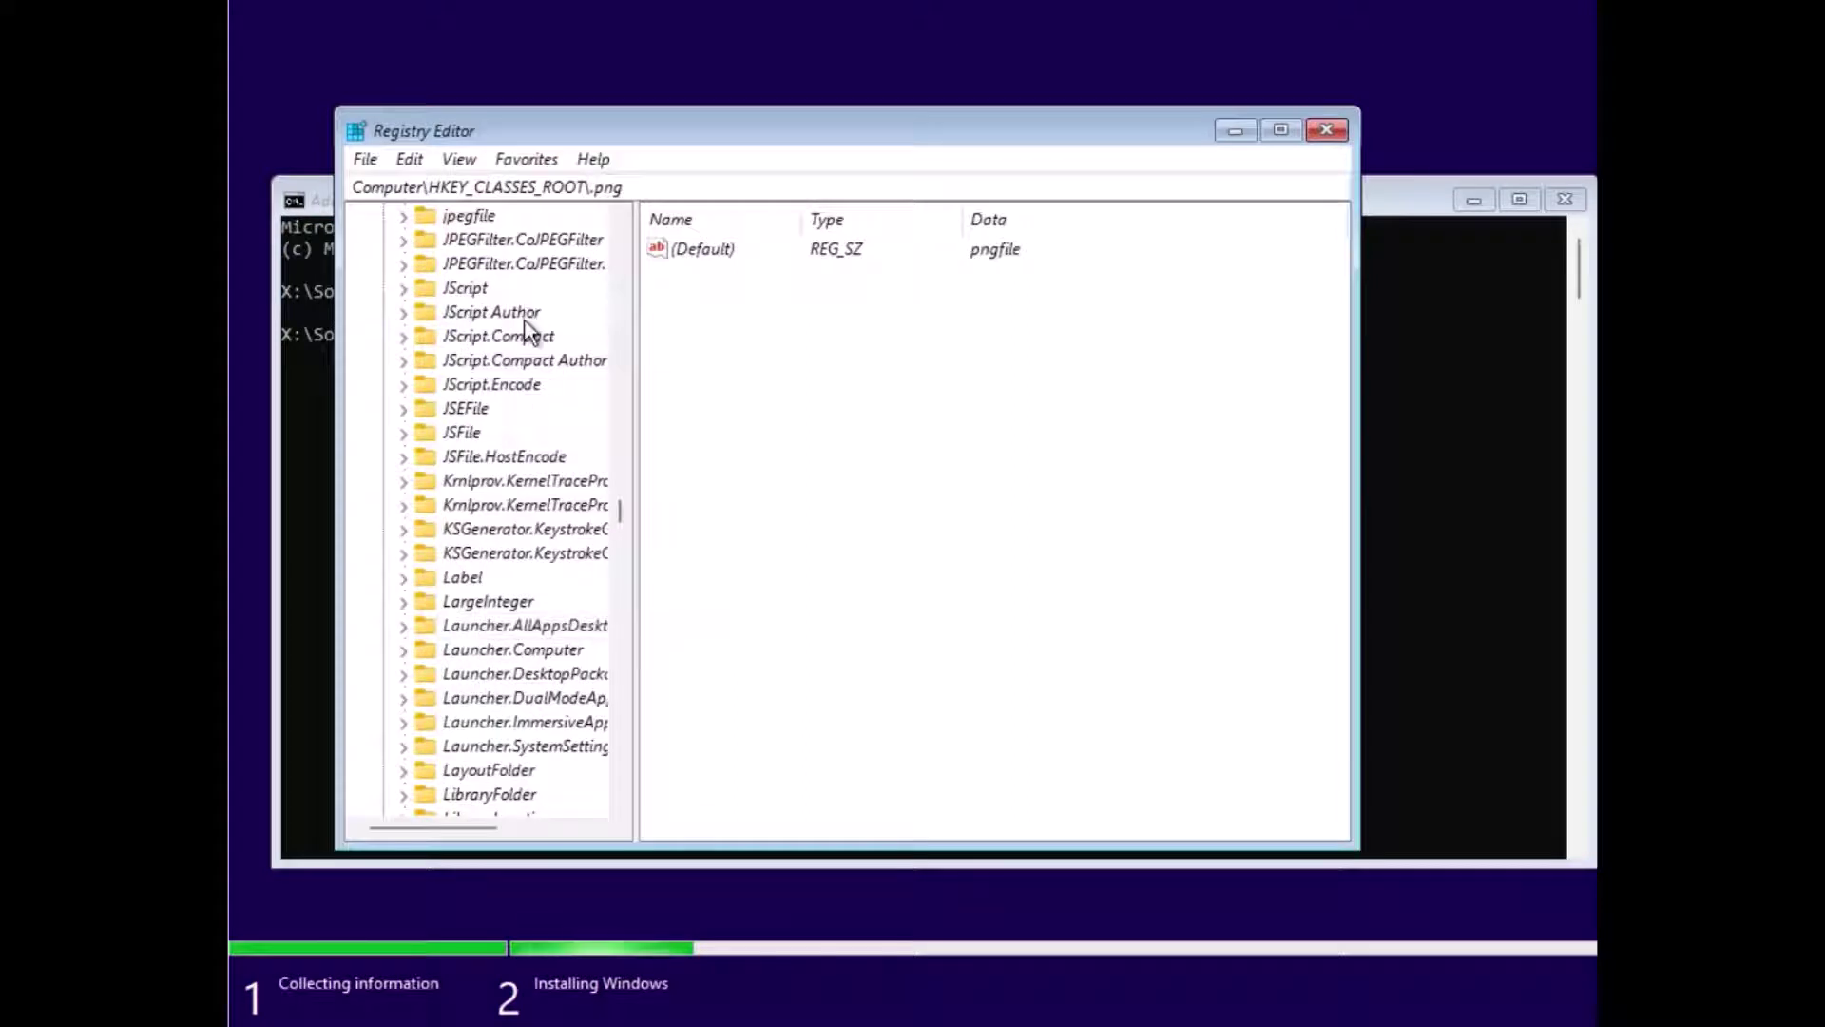
pyautogui.scroll(-5, 523, 418)
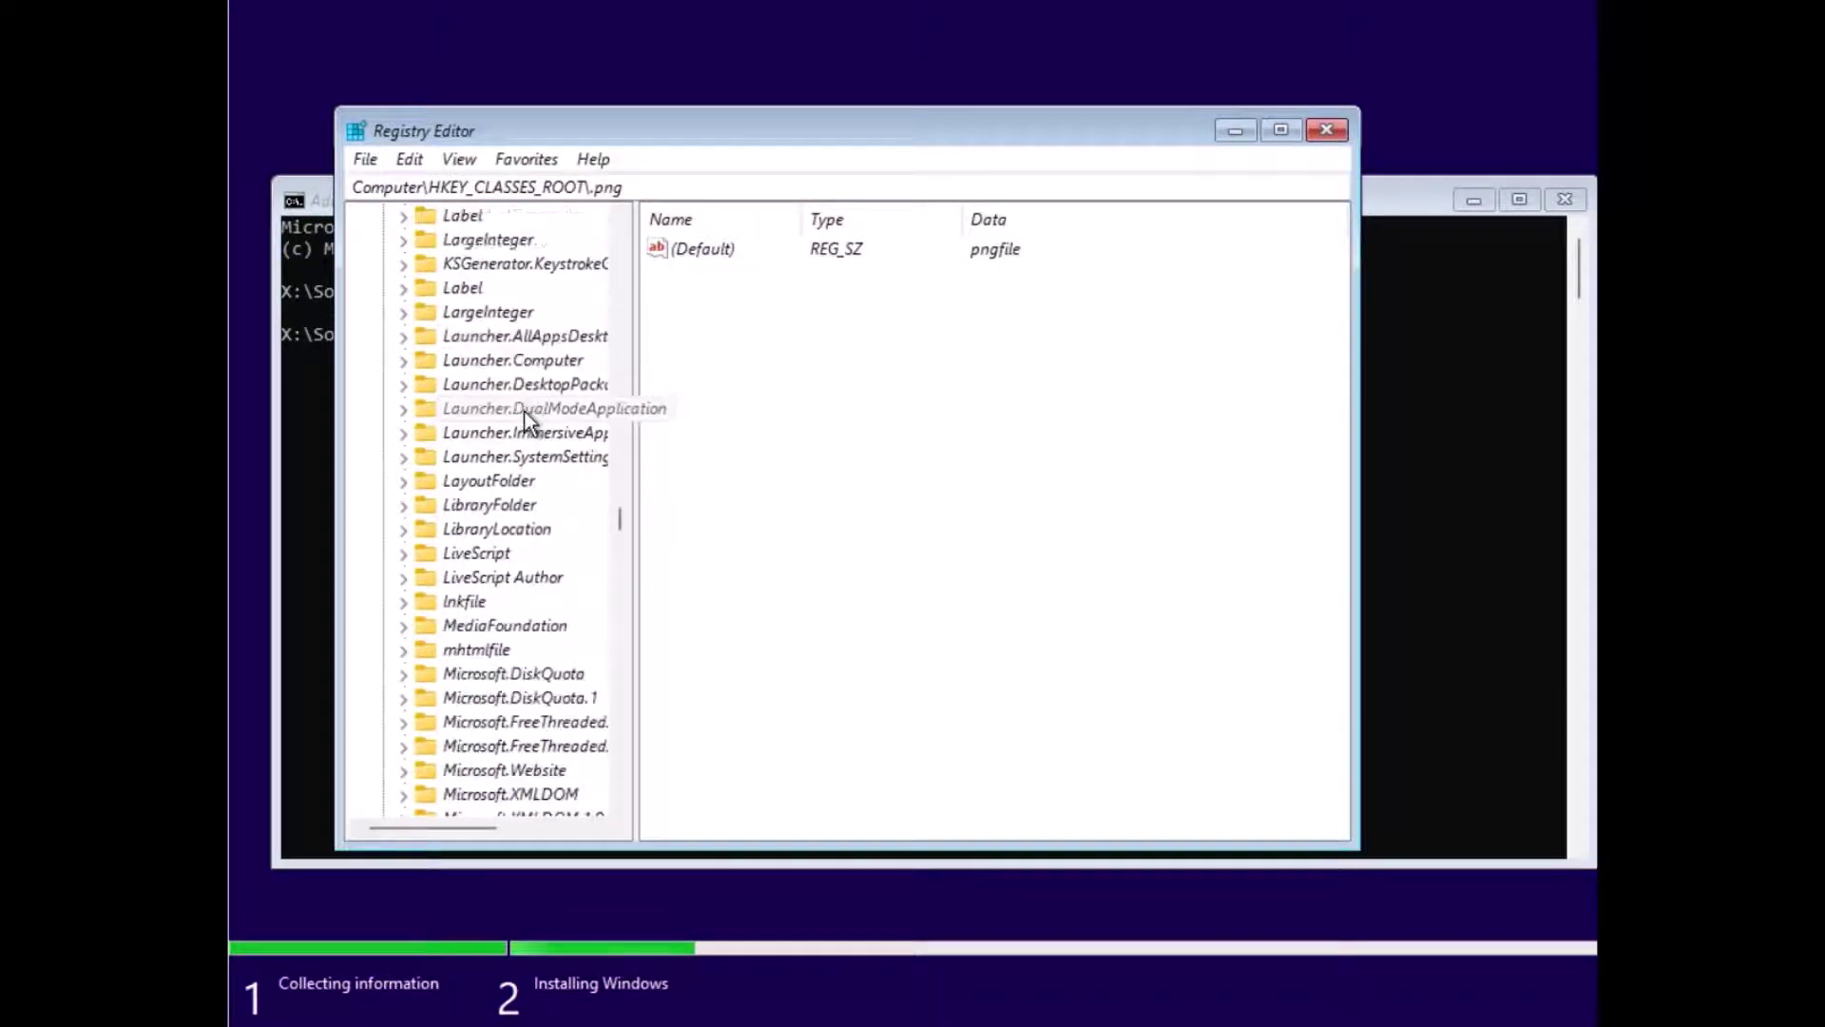
pyautogui.scroll(-12, 523, 410)
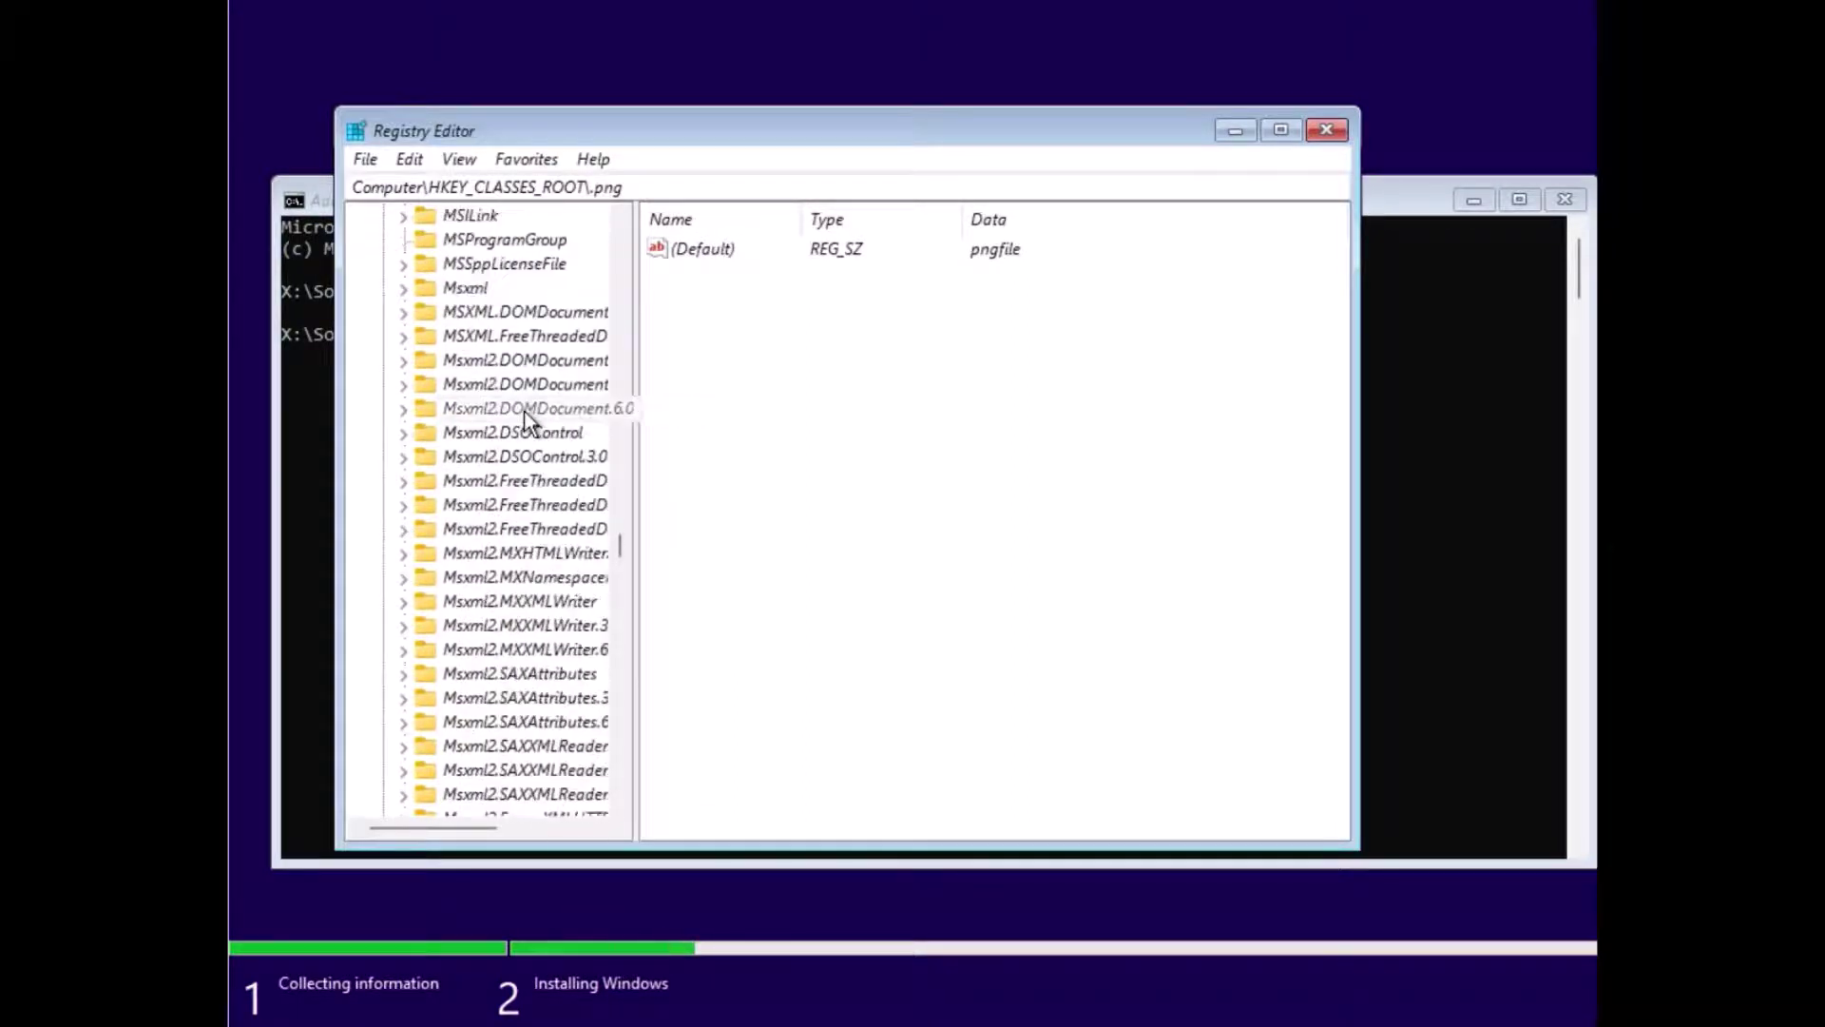
pyautogui.scroll(-20, 523, 411)
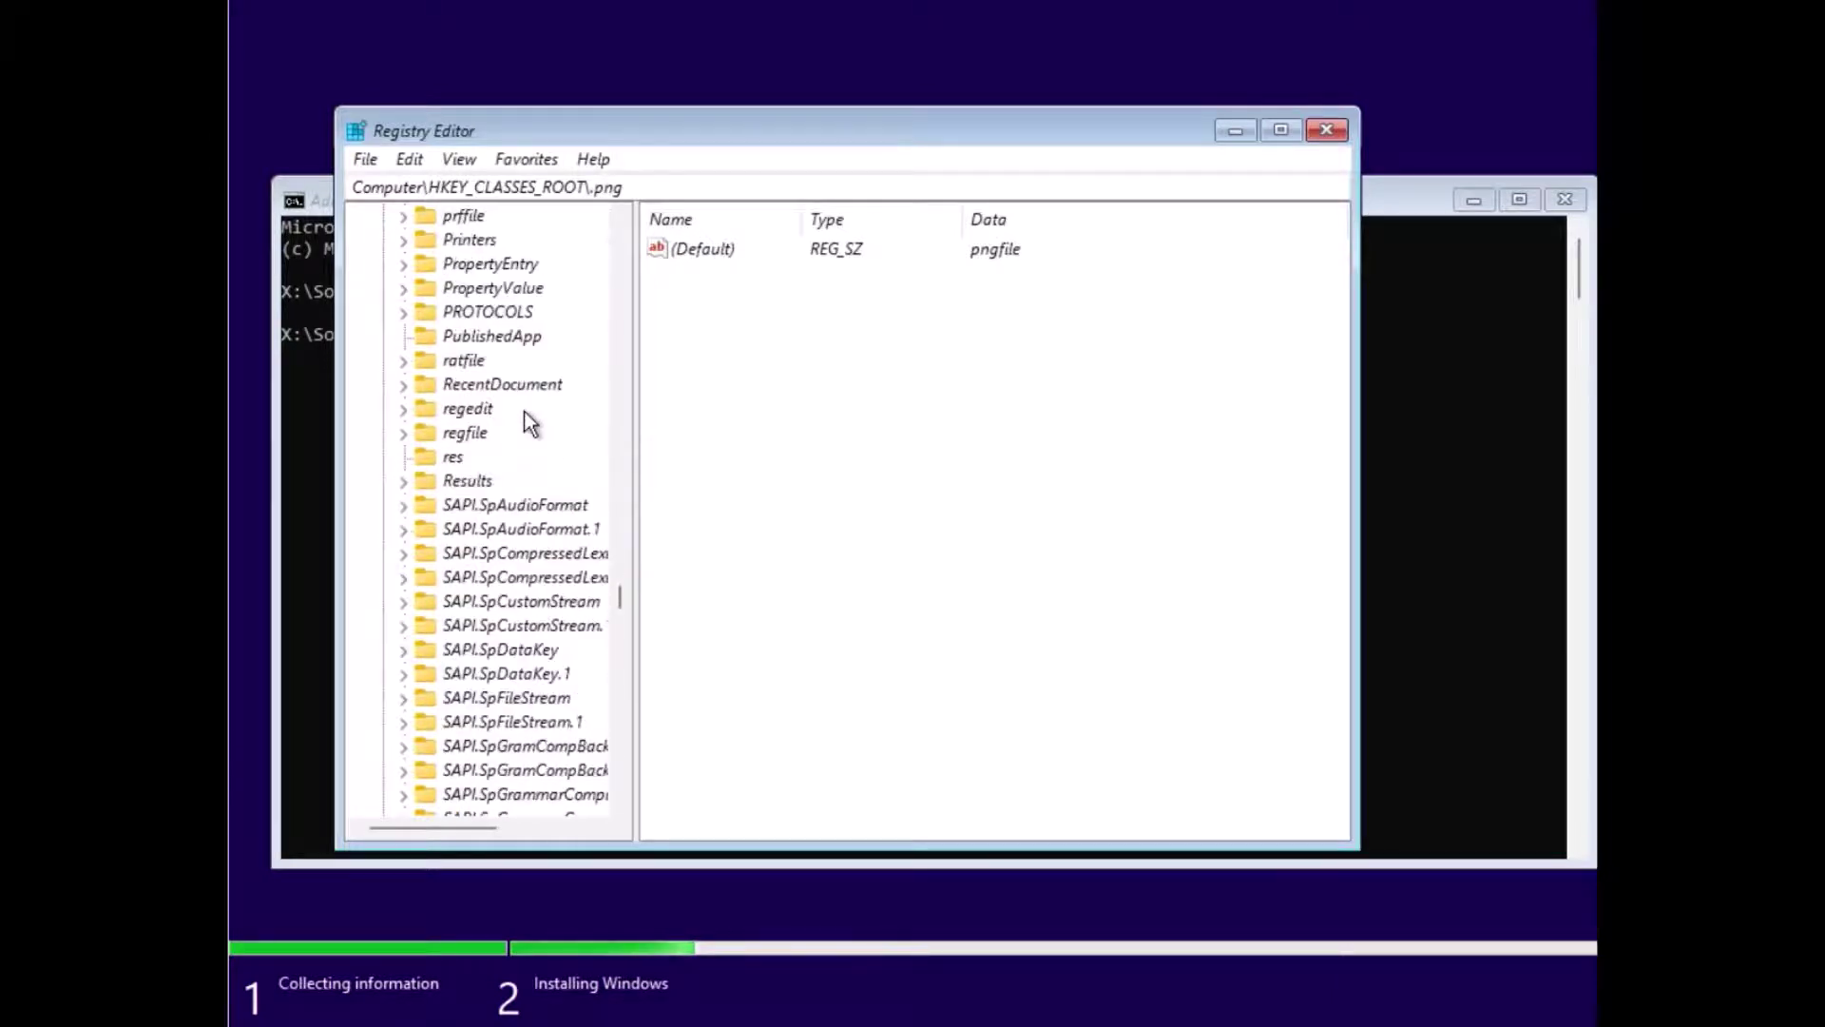
pyautogui.scroll(-20, 522, 411)
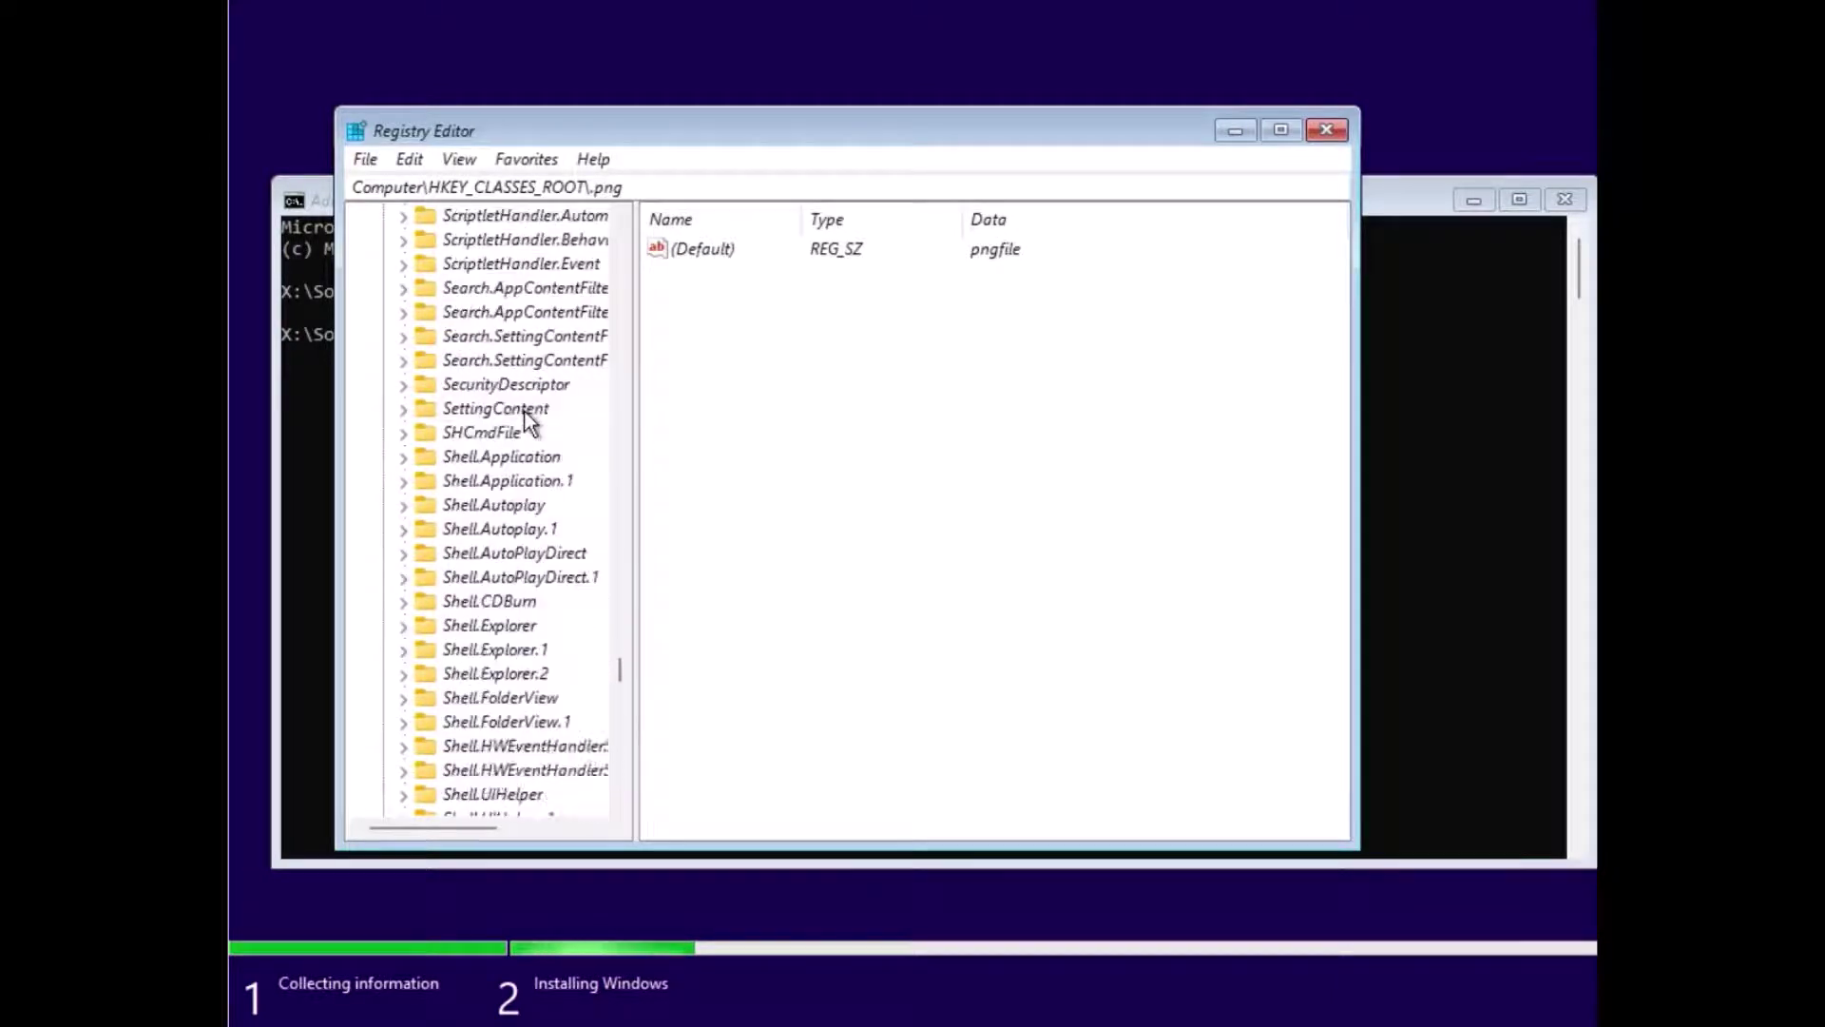
pyautogui.scroll(-20, 523, 410)
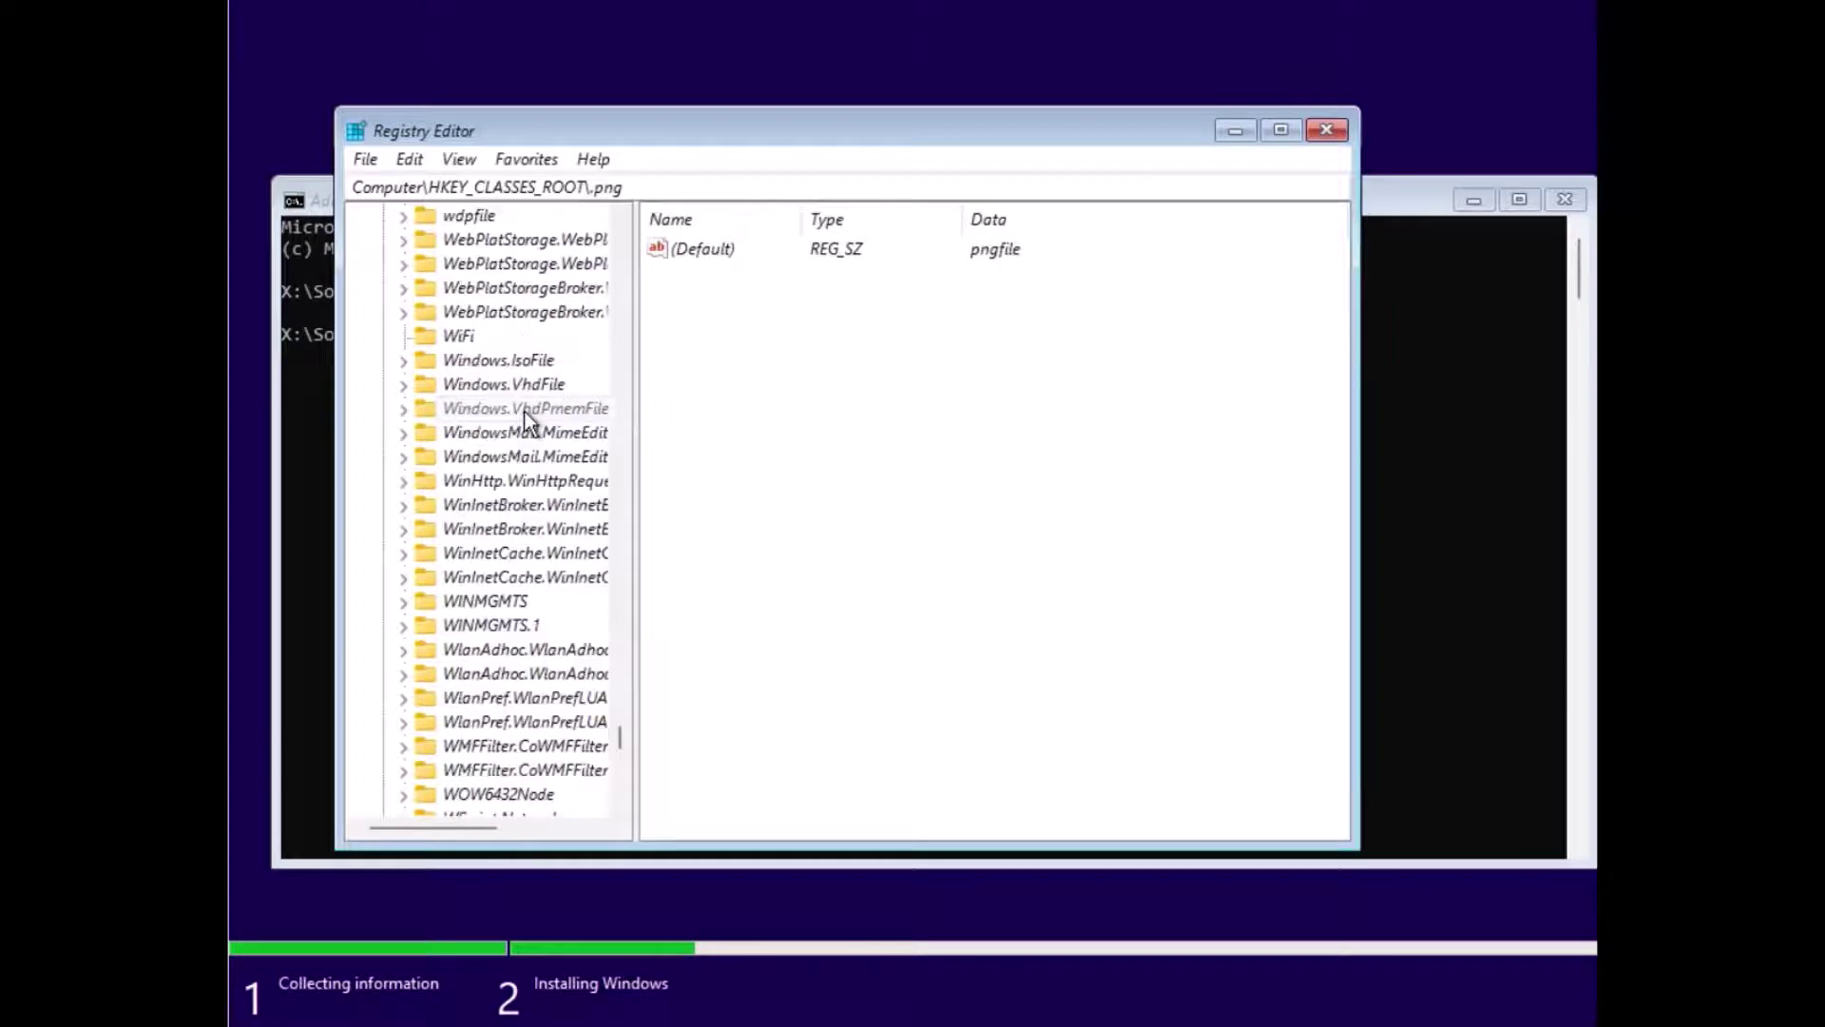
pyautogui.scroll(-8, 422, 696)
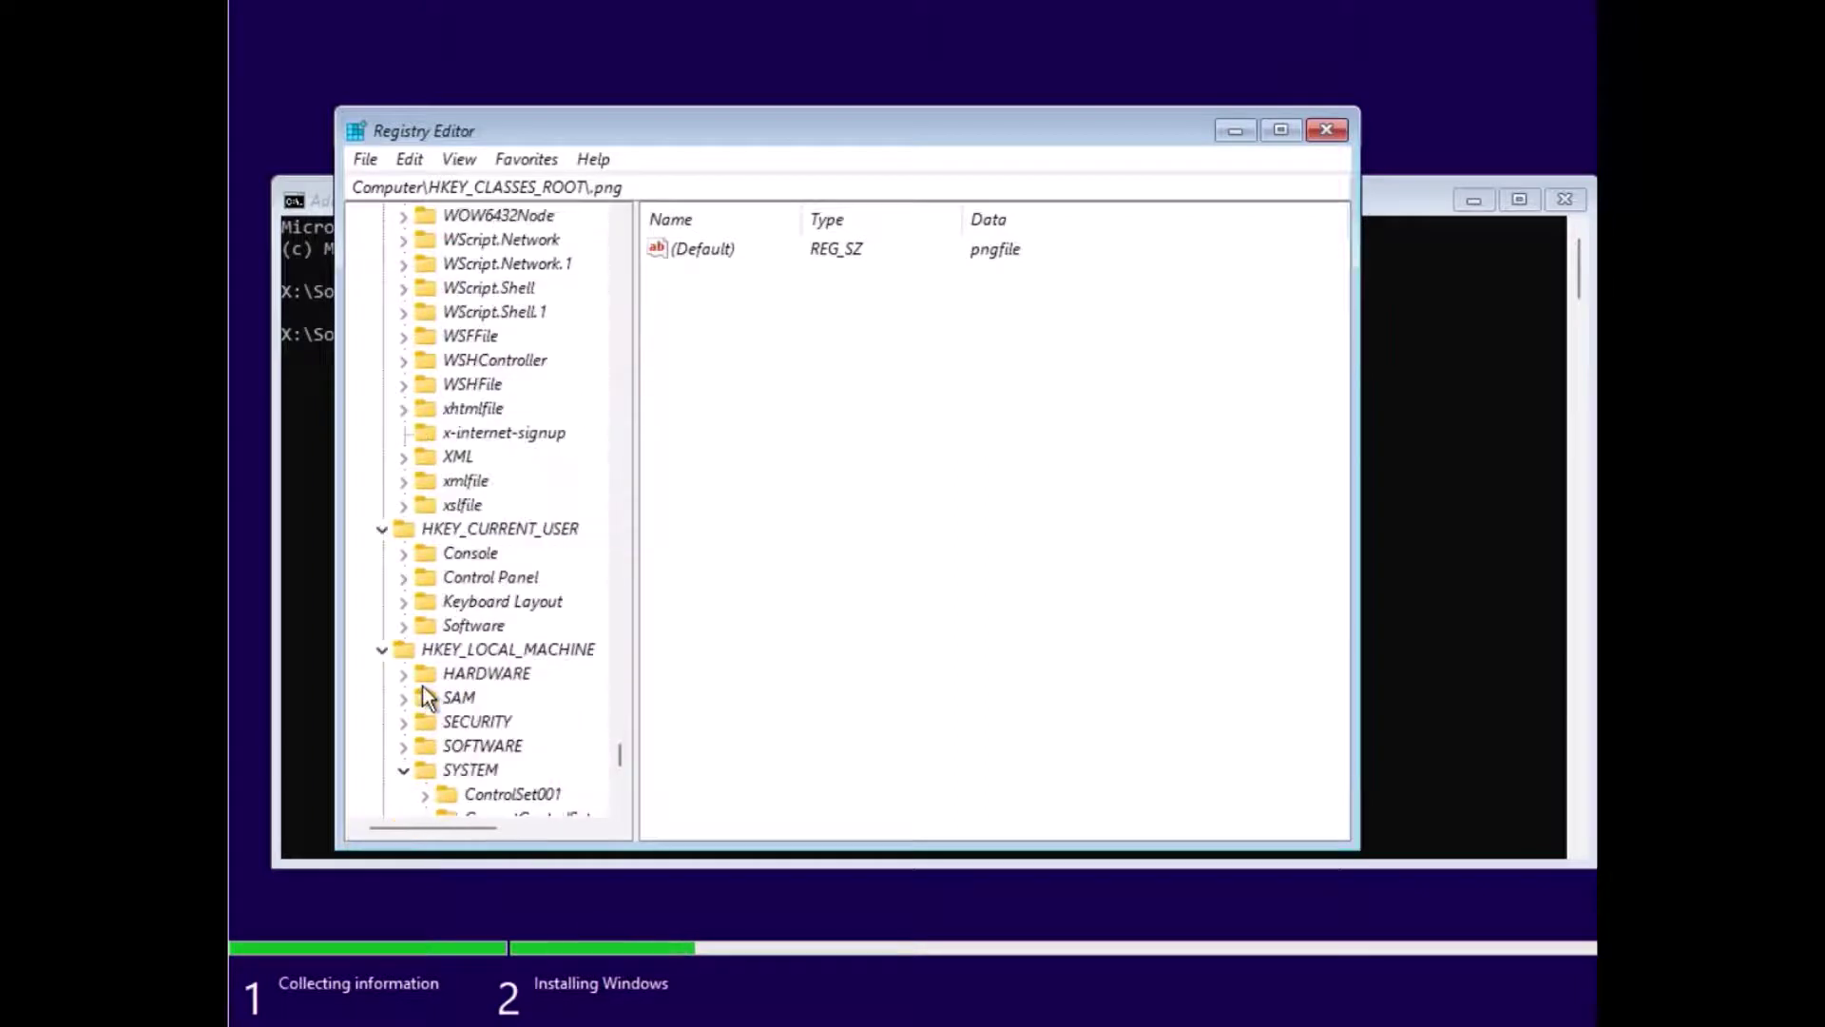
# Step: Show HKEY_CURRENT_USER\Control Panel\Colors values, such as ActiveBorder 180 180 180
pyautogui.click(411, 552)
pyautogui.click(409, 552)
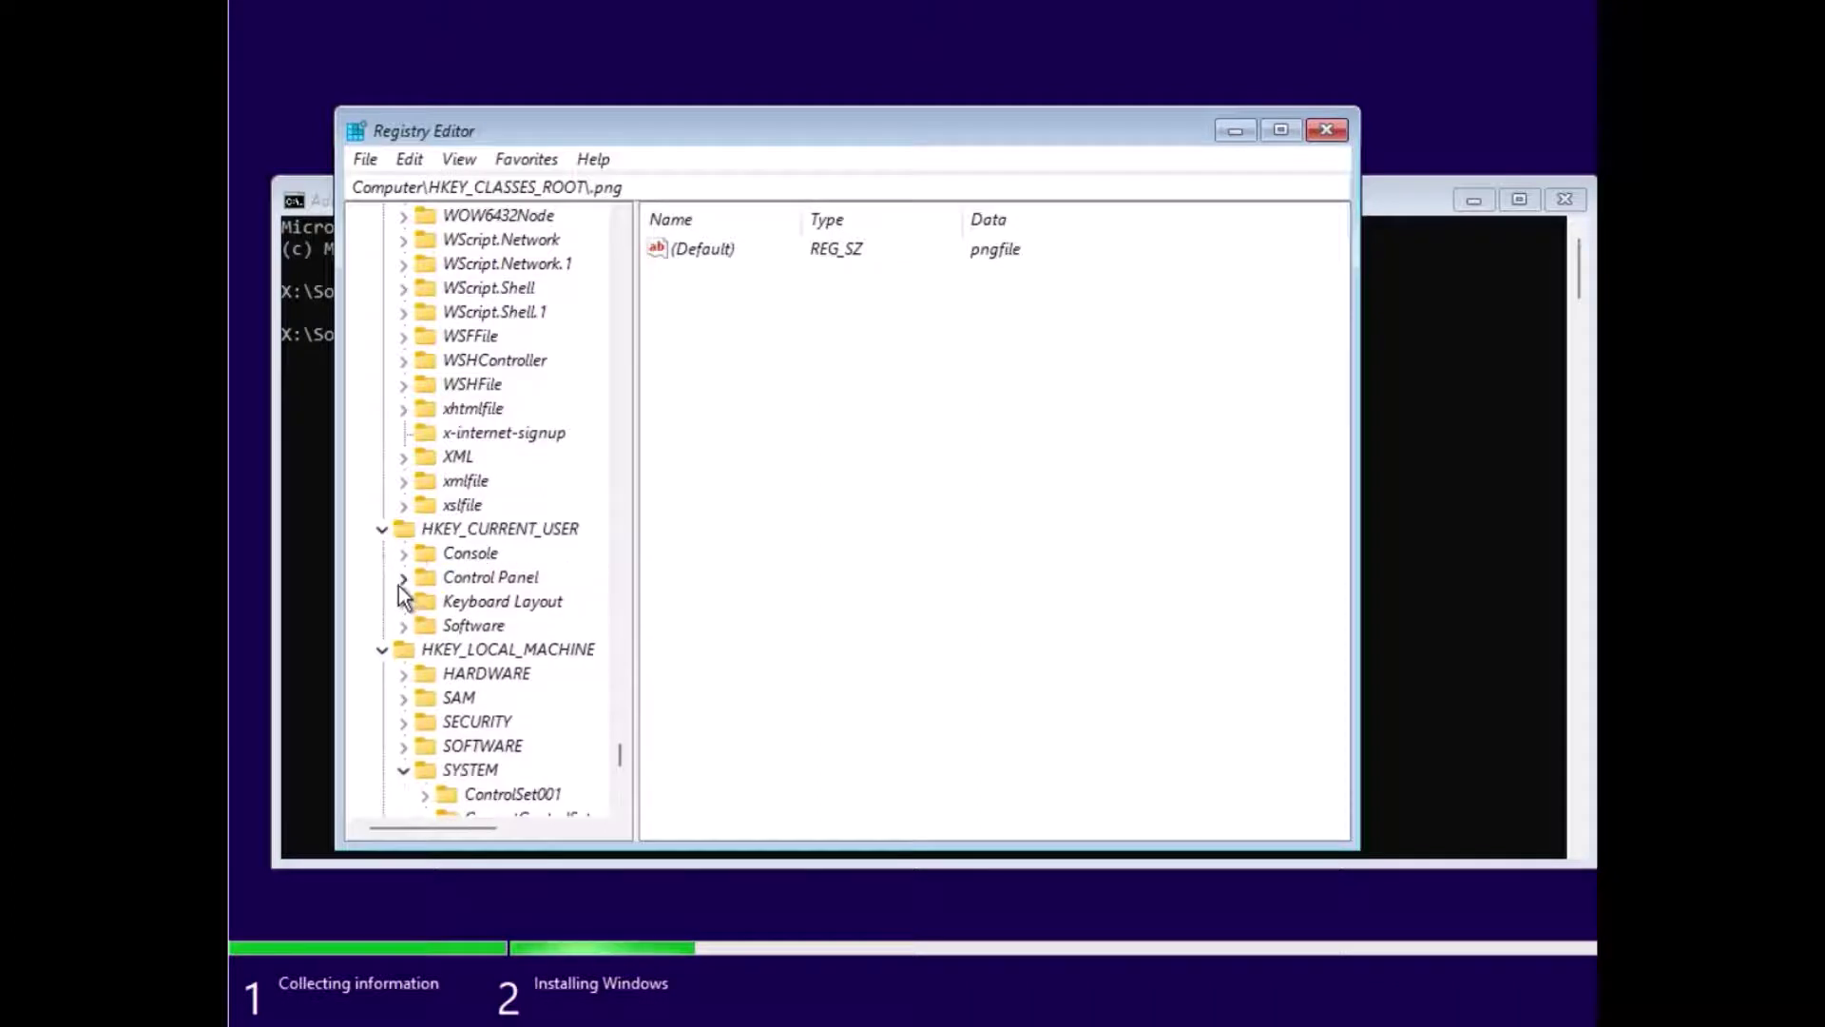
pyautogui.click(401, 579)
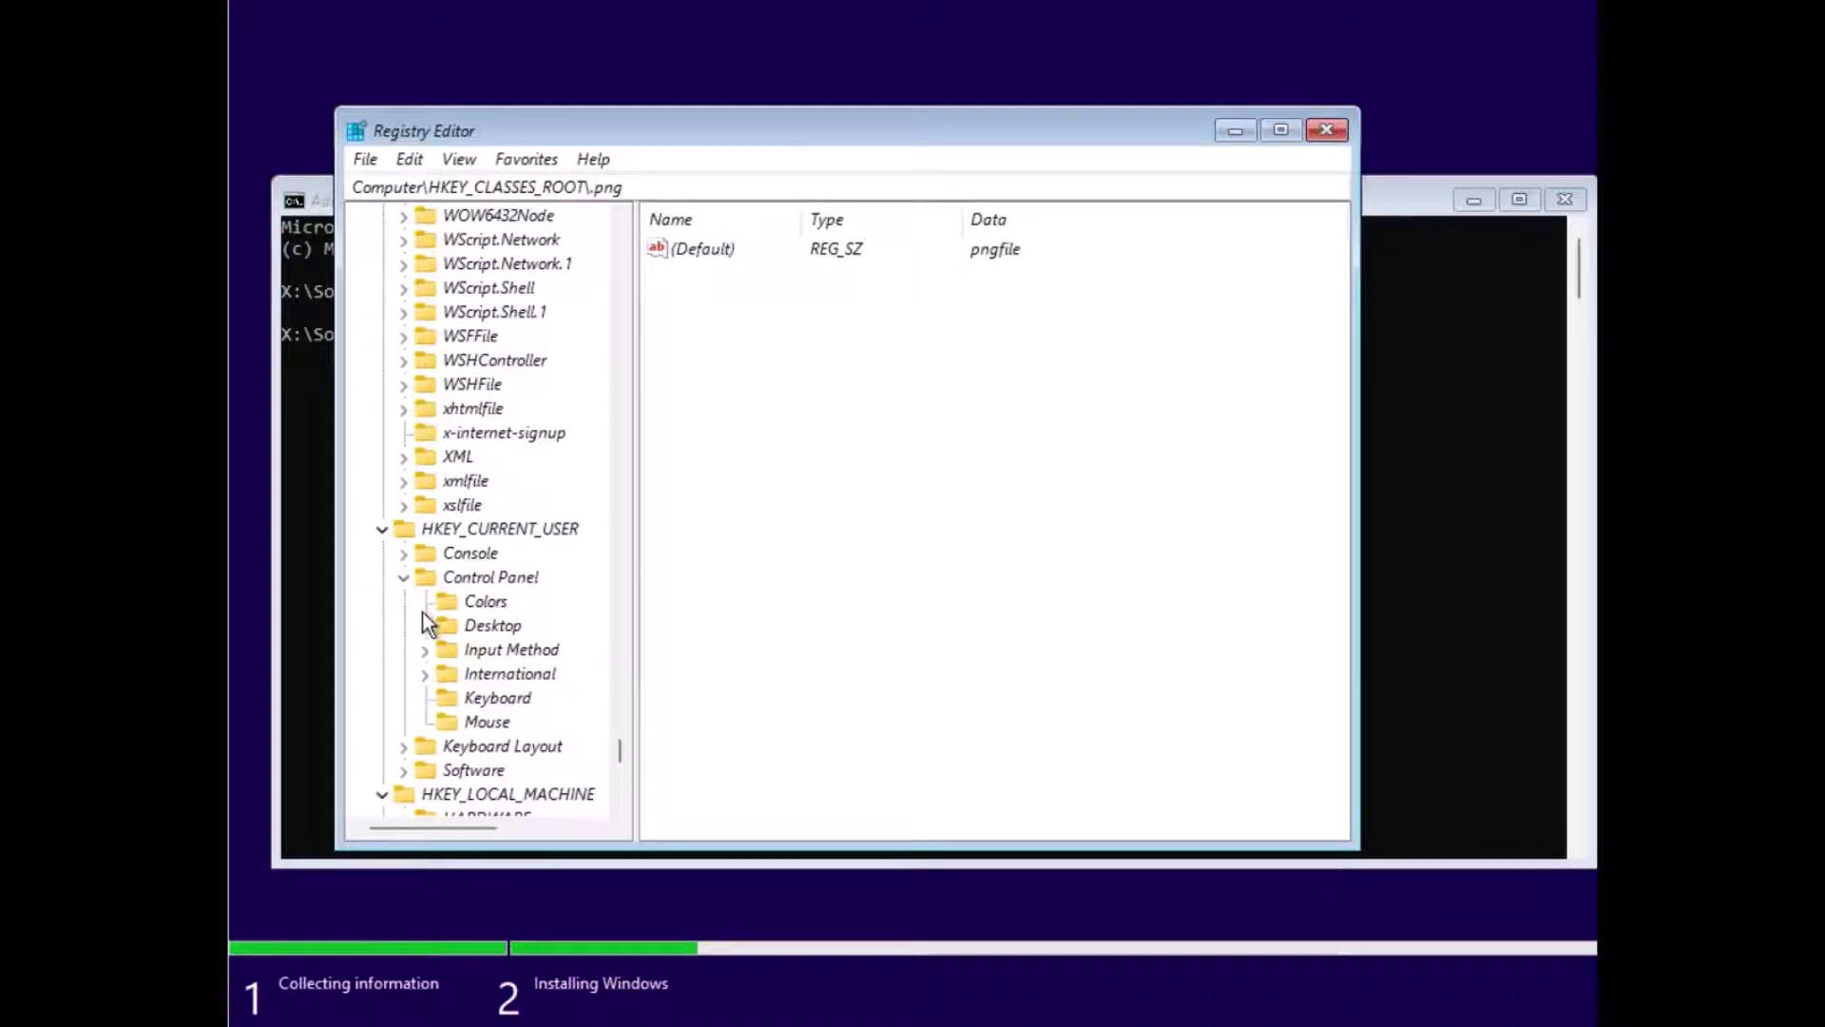
pyautogui.click(447, 605)
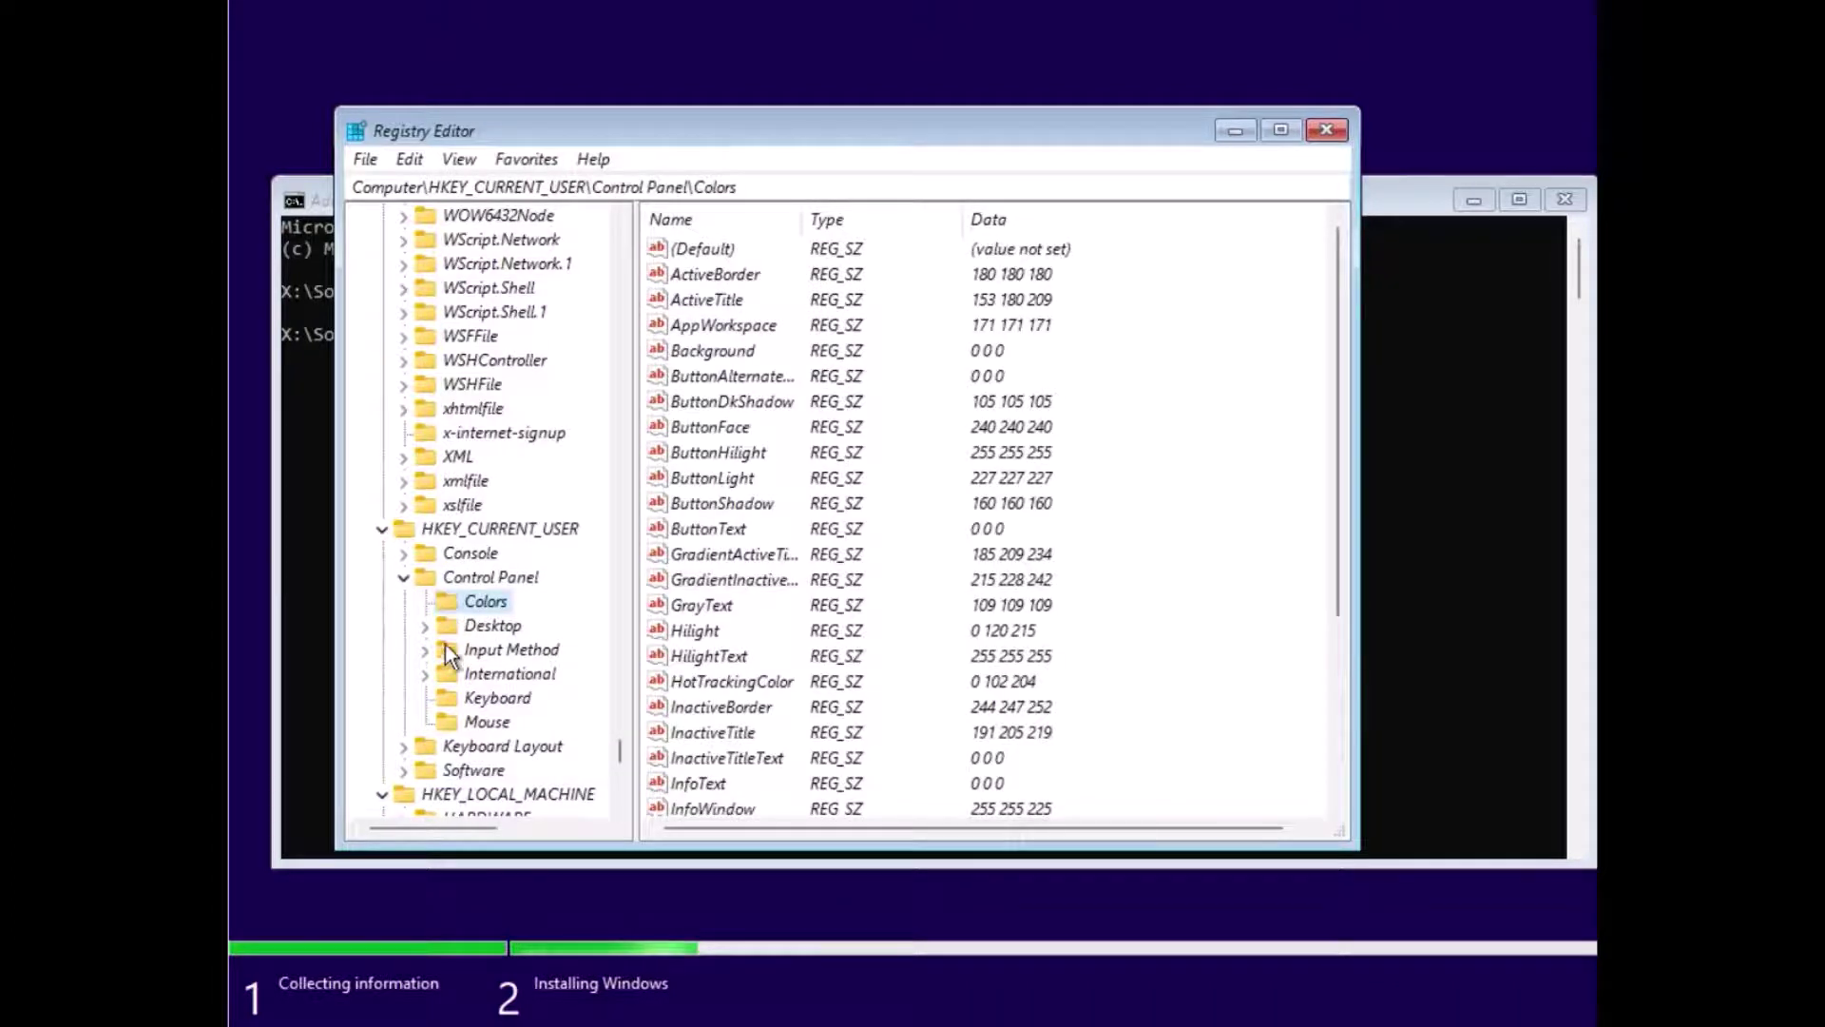
pyautogui.scroll(-2, 436, 709)
pyautogui.scroll(-1, 435, 709)
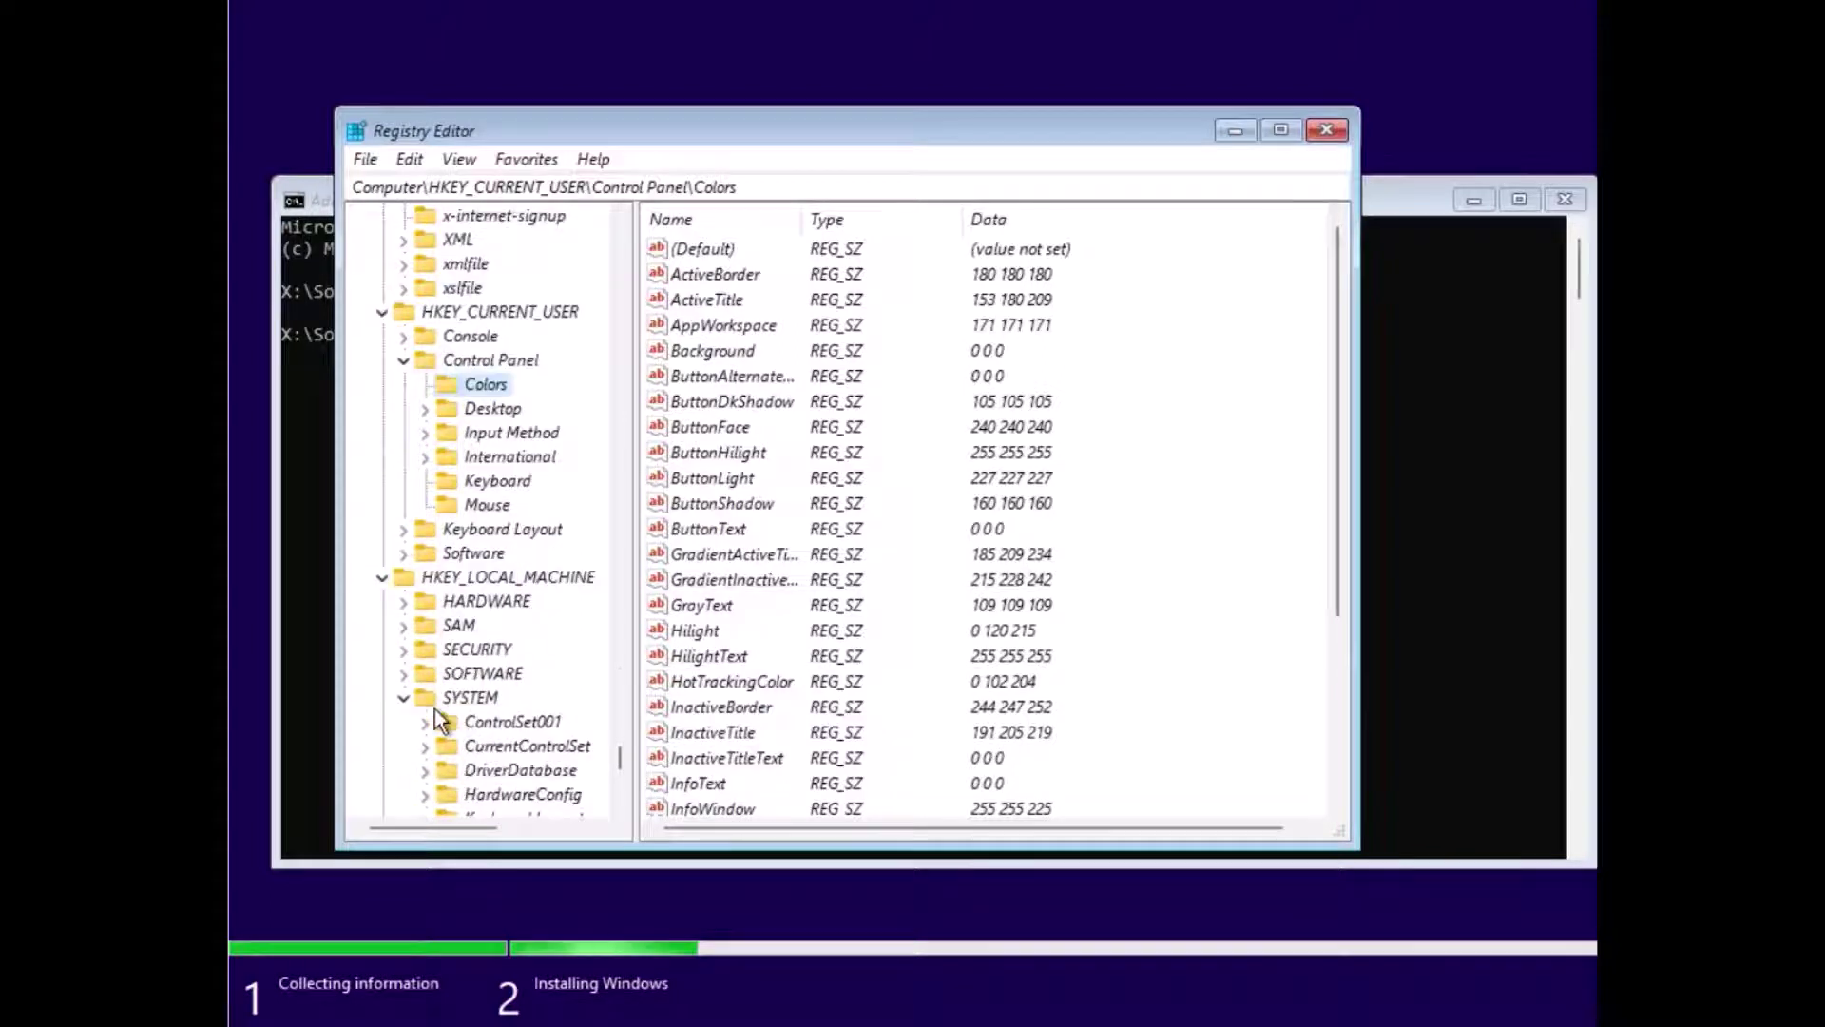
# Step: Expand and collapse HARDWARE, SAM and SECURITY, then expand HKEY_LOCAL_MACHINE\SOFTWARE
pyautogui.click(403, 601)
pyautogui.click(403, 601)
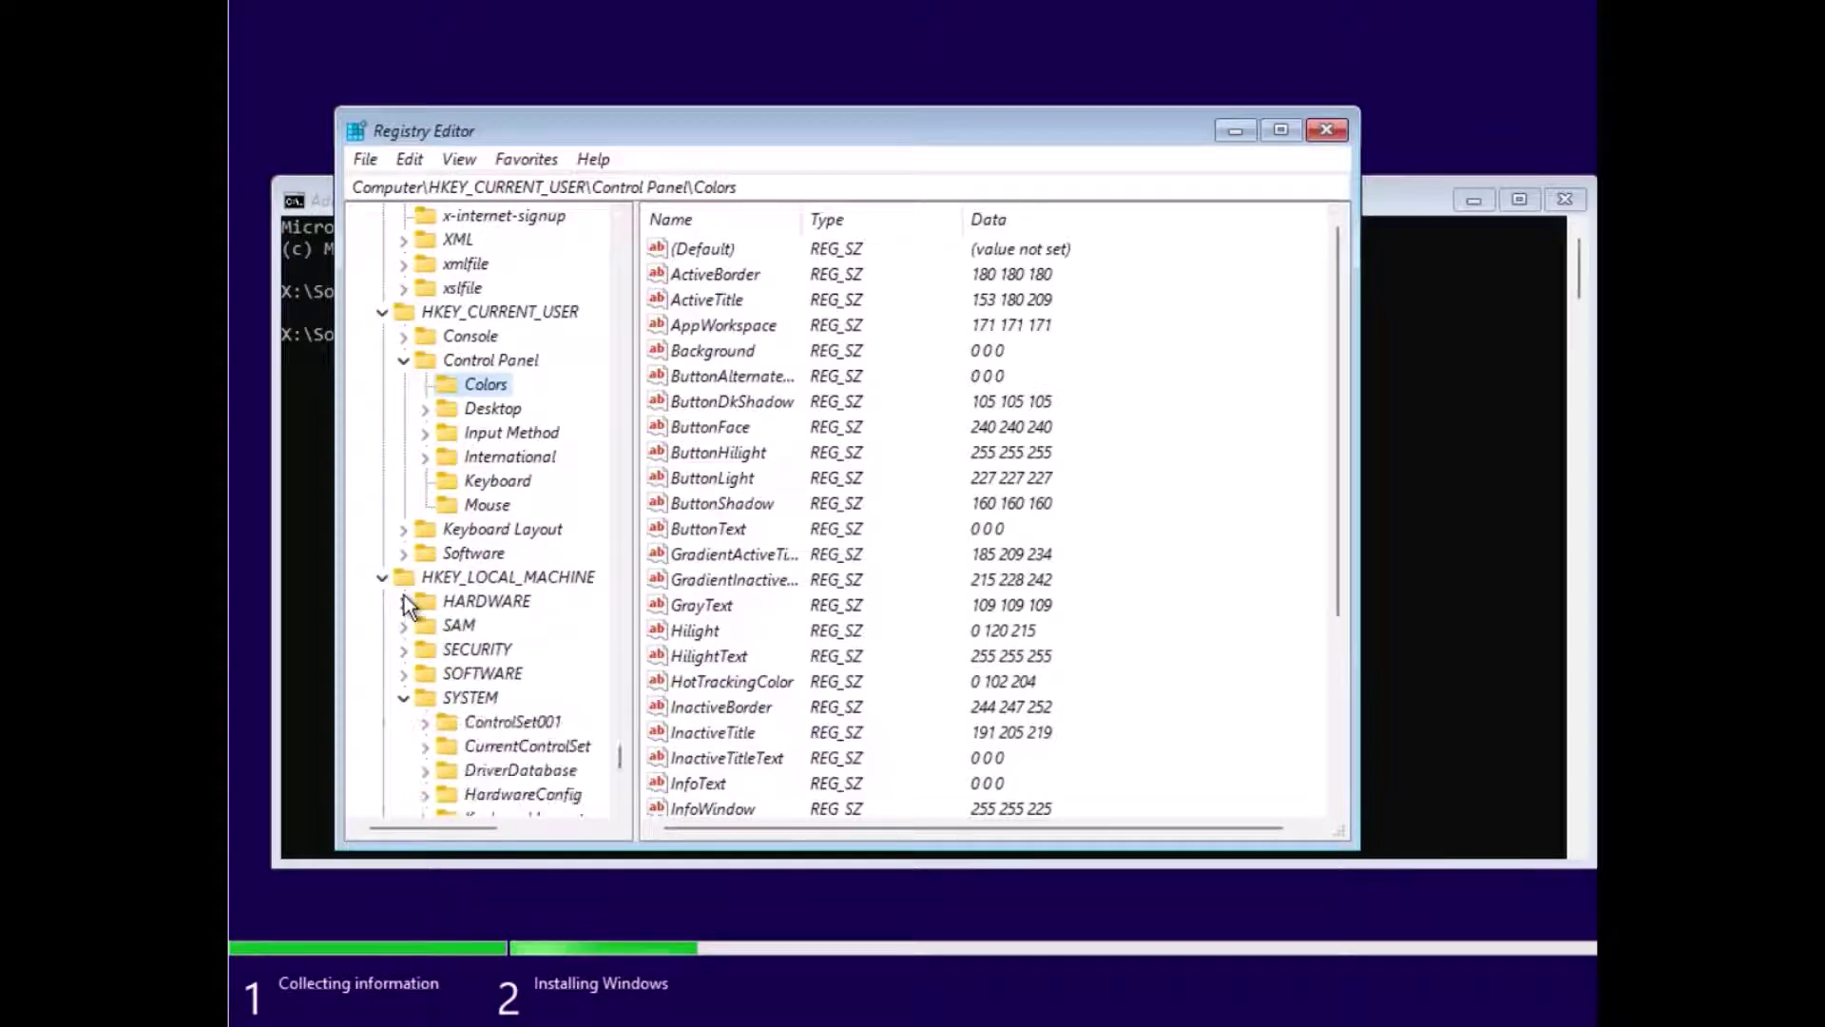
pyautogui.click(401, 625)
pyautogui.click(400, 625)
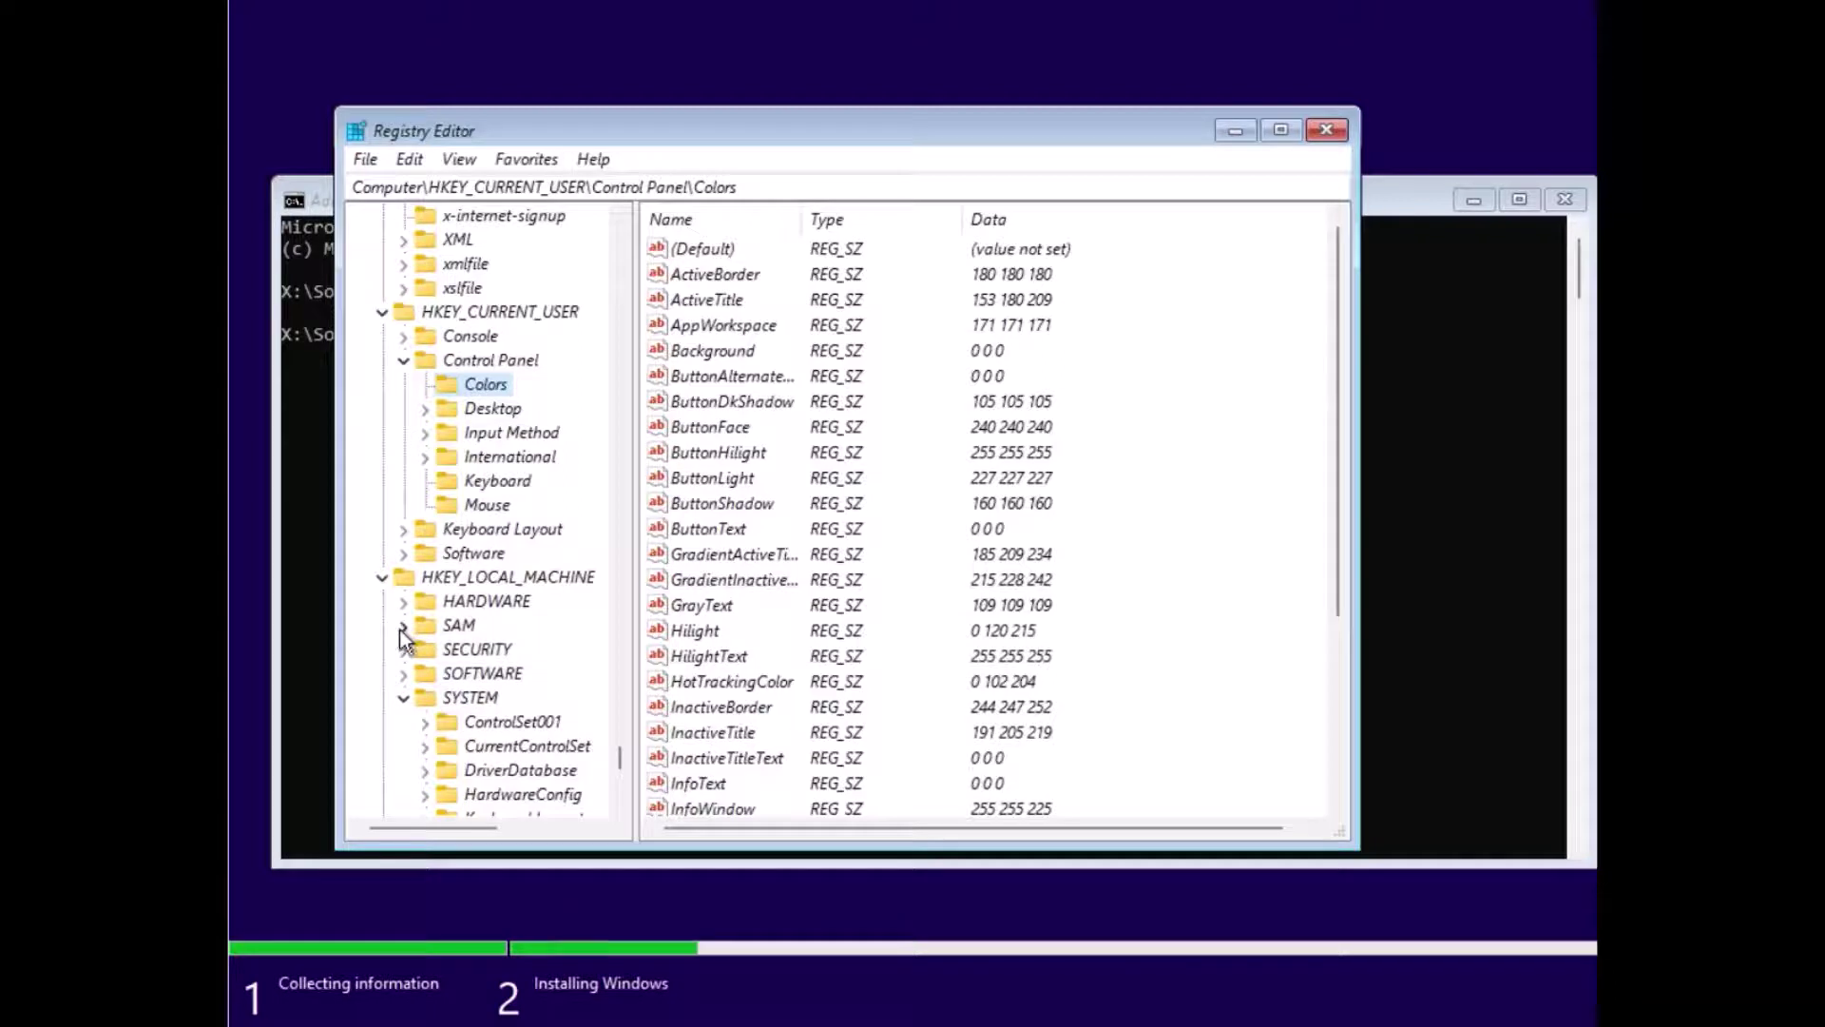
pyautogui.click(399, 650)
pyautogui.click(399, 650)
pyautogui.click(403, 671)
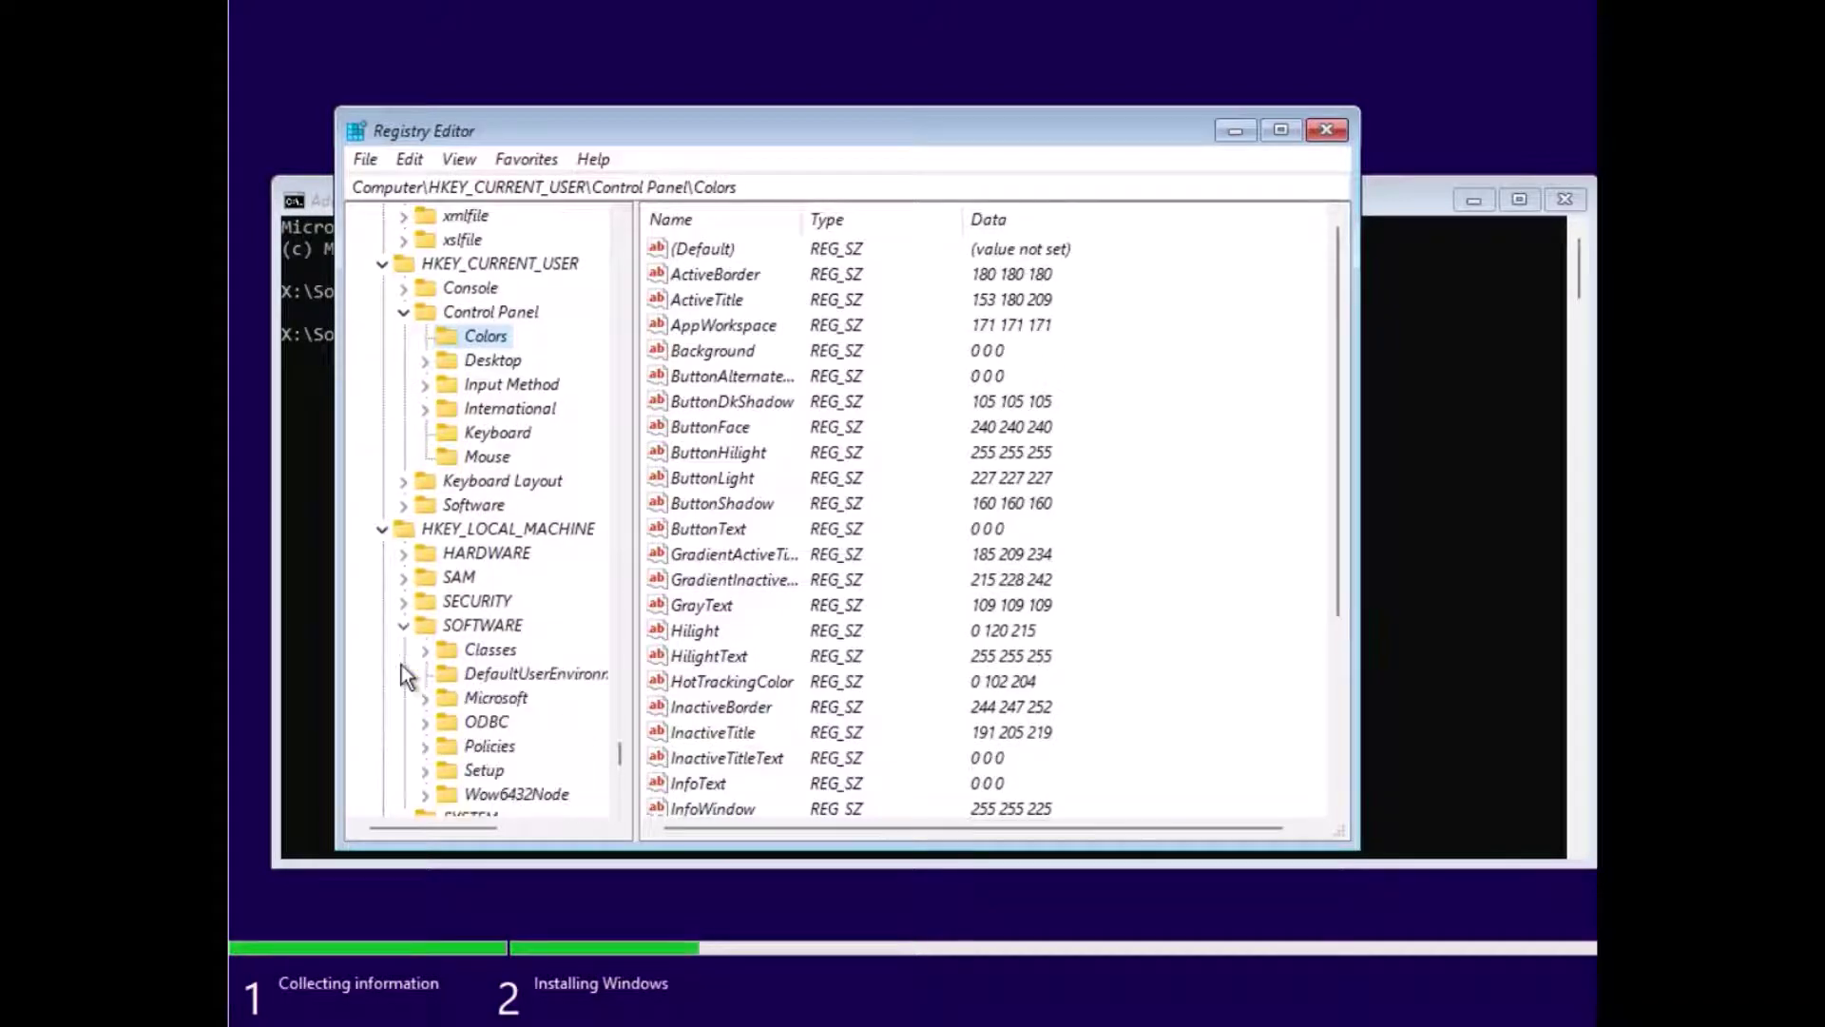
# Step: Open SOFTWARE\Microsoft\Notepad DefaultFonts, showing iPointSize 110 and lfFaceName Consolas
pyautogui.click(424, 697)
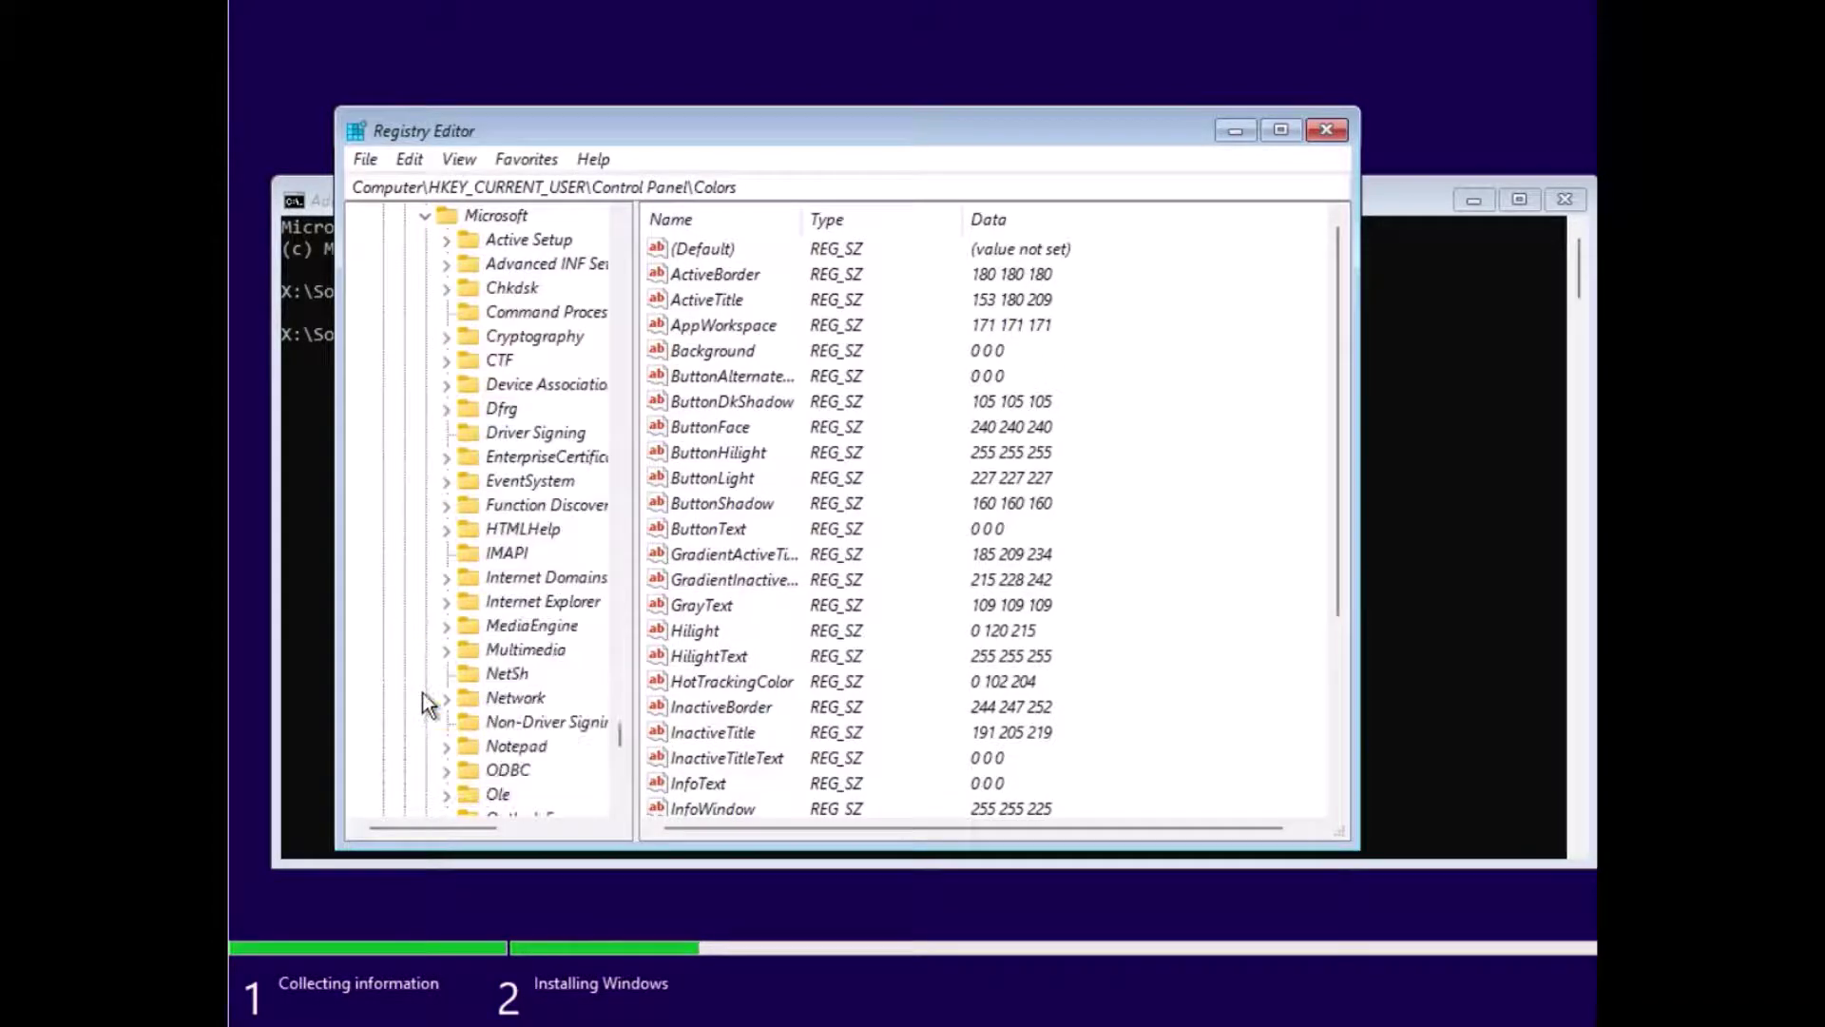
pyautogui.scroll(-1, 433, 684)
pyautogui.click(447, 675)
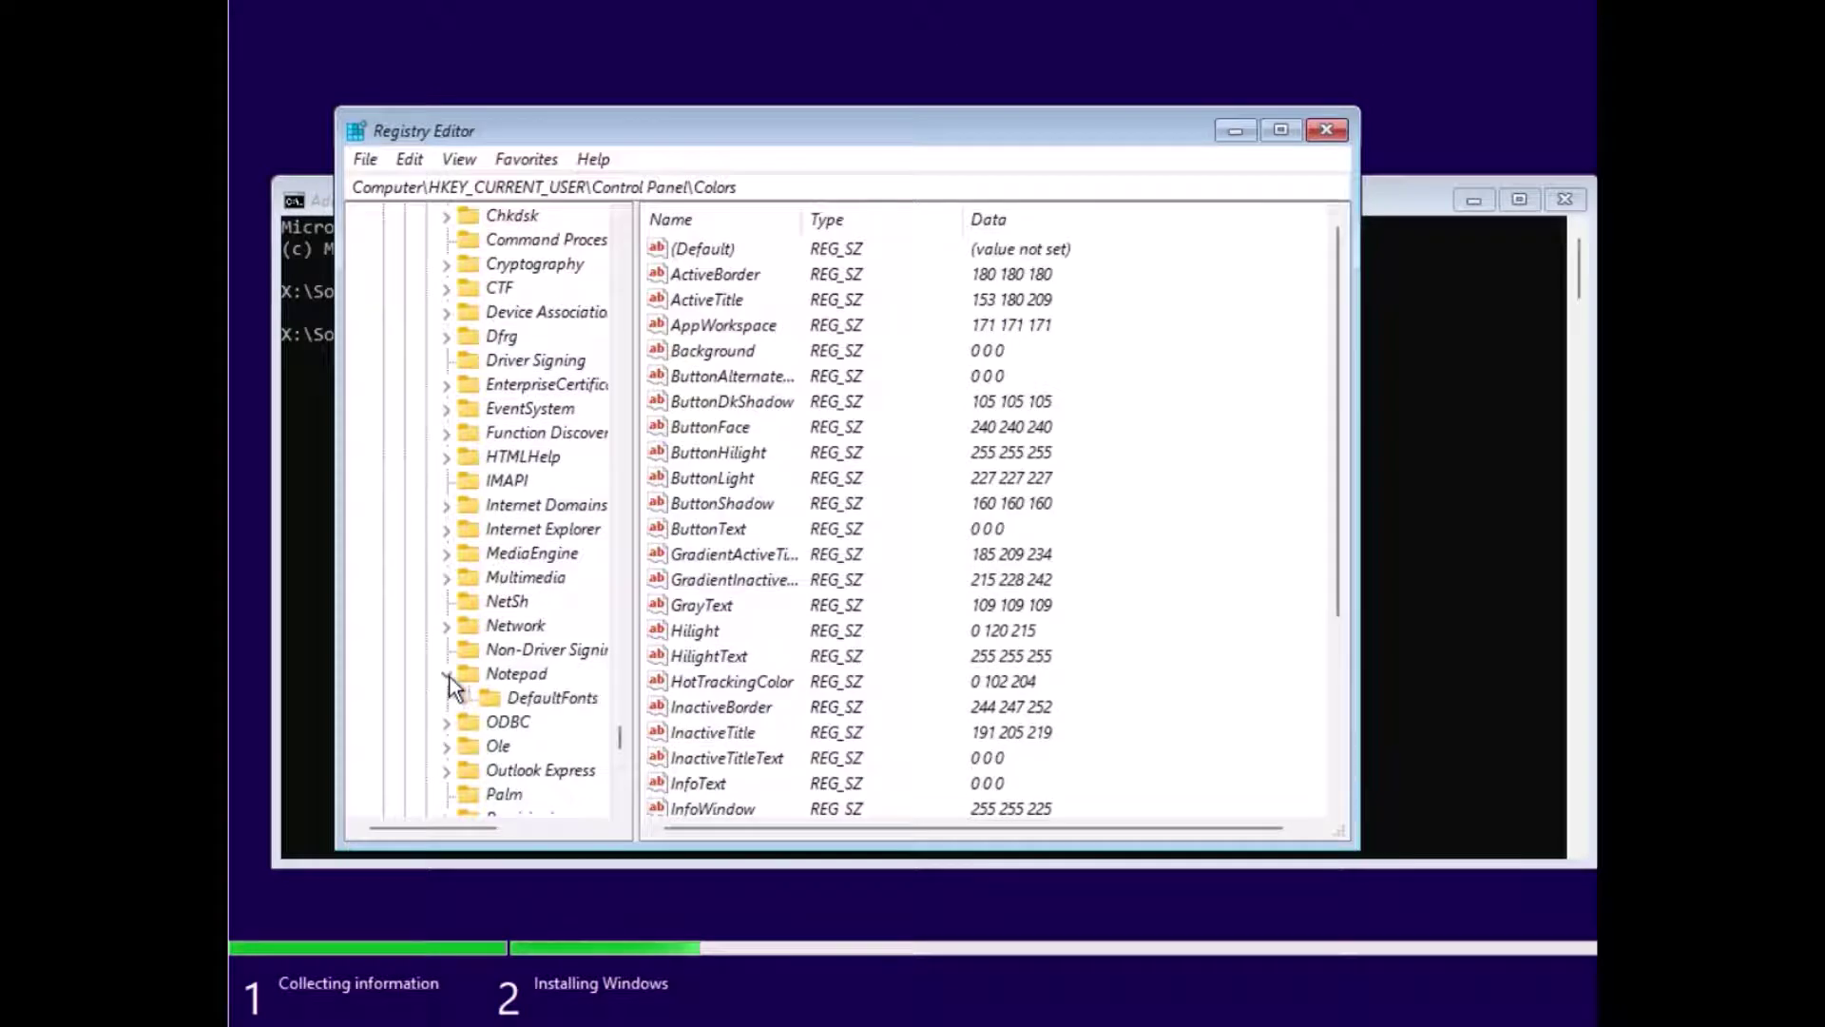
pyautogui.click(510, 677)
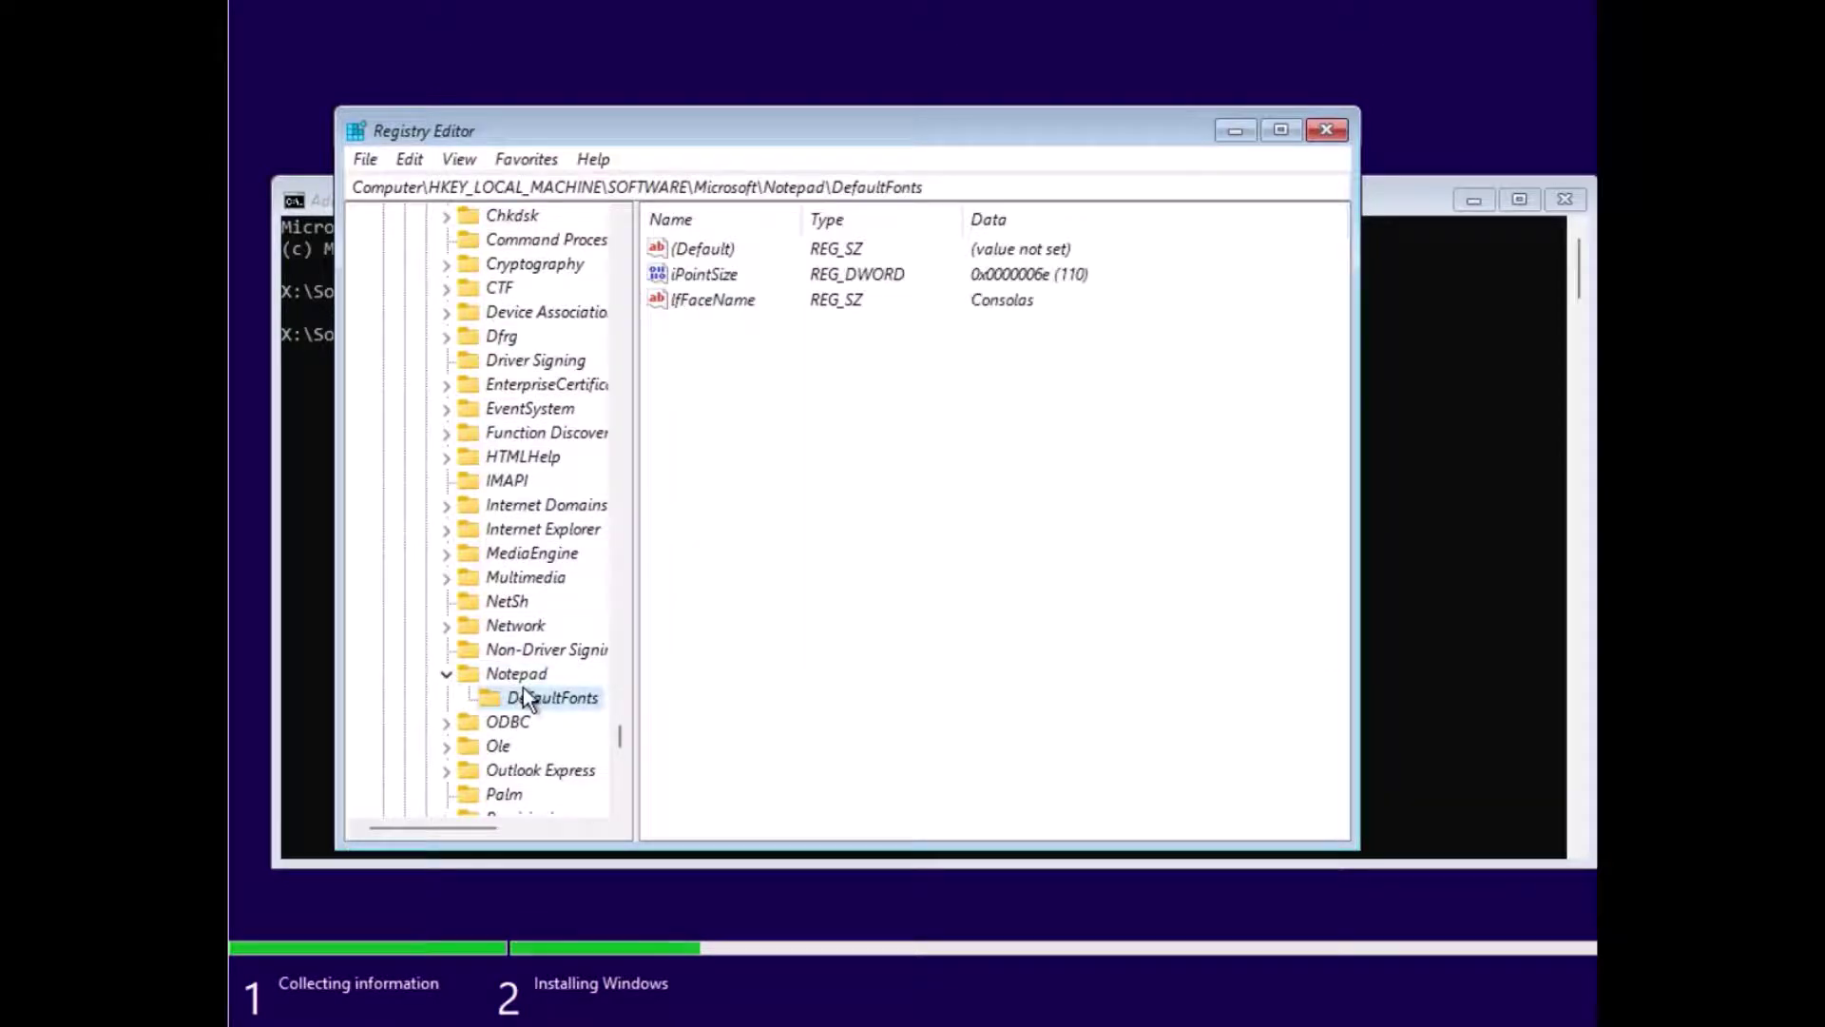
# Step: Expand HKEY_CURRENT_CONFIG\System at the bottom of the key tree
pyautogui.scroll(1, 493, 589)
pyautogui.scroll(4, 493, 589)
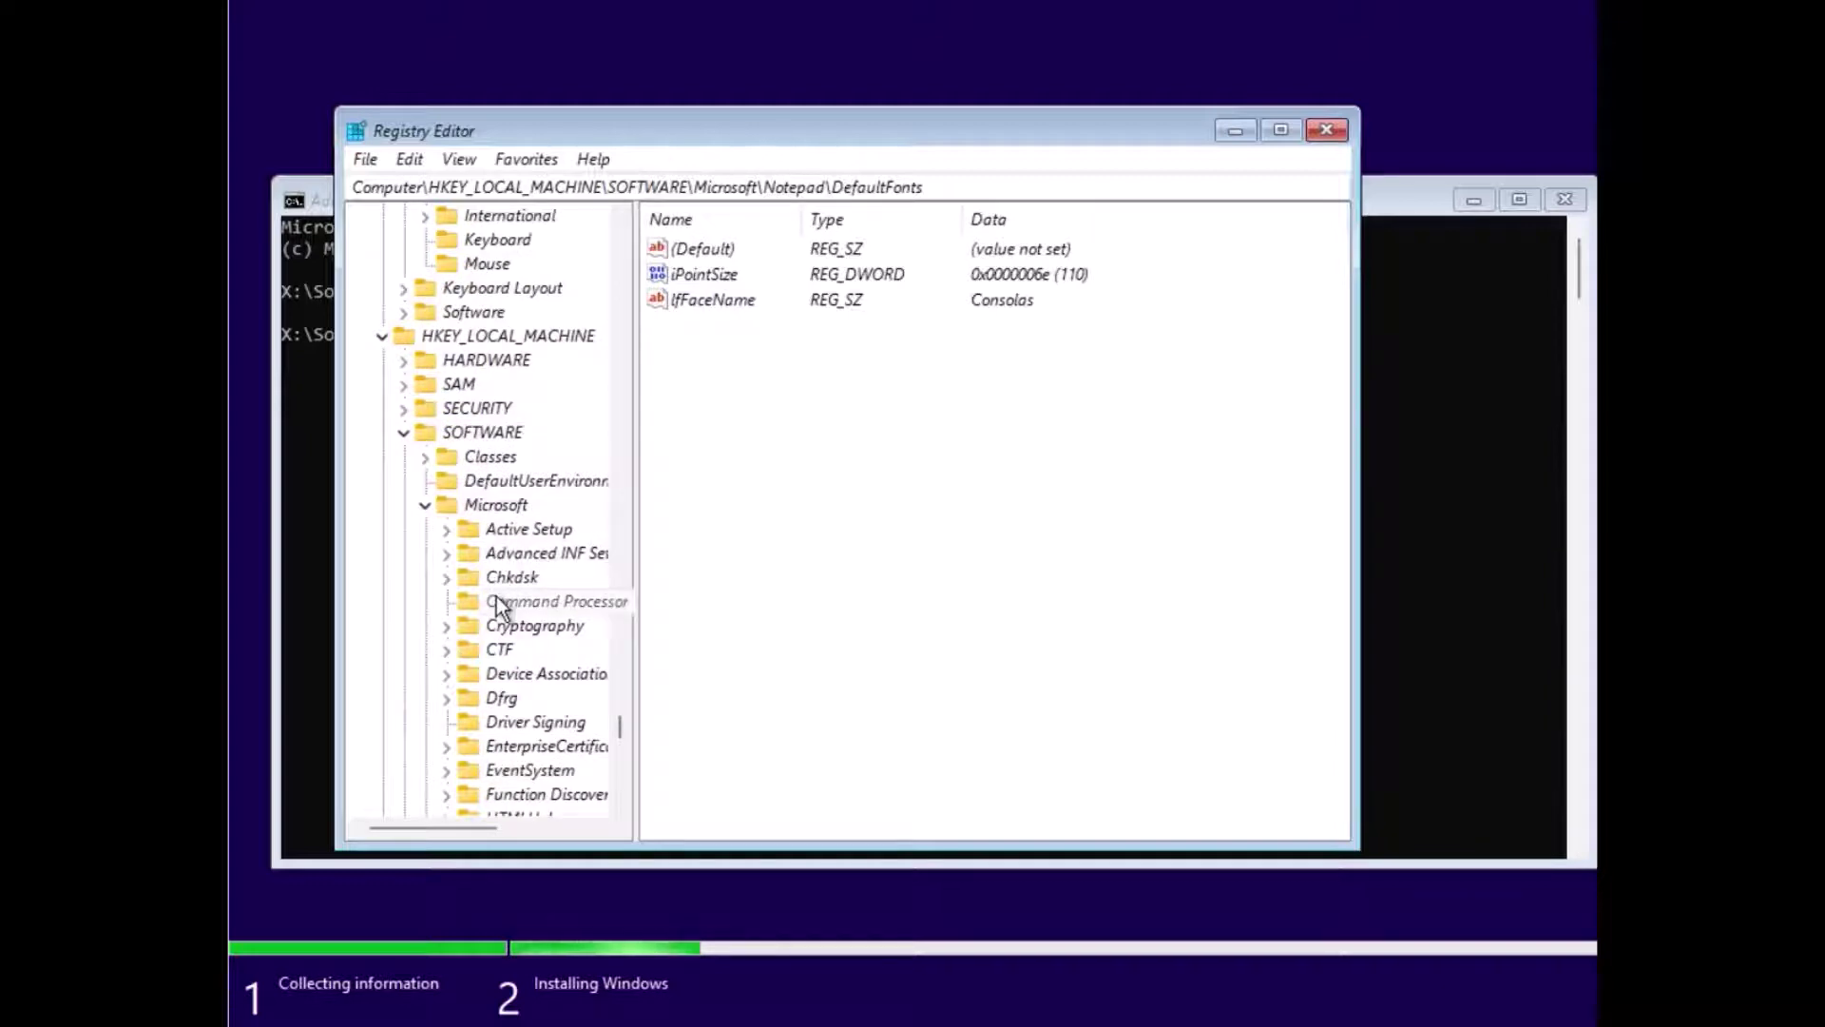
pyautogui.scroll(-1, 504, 681)
pyautogui.scroll(-5, 504, 682)
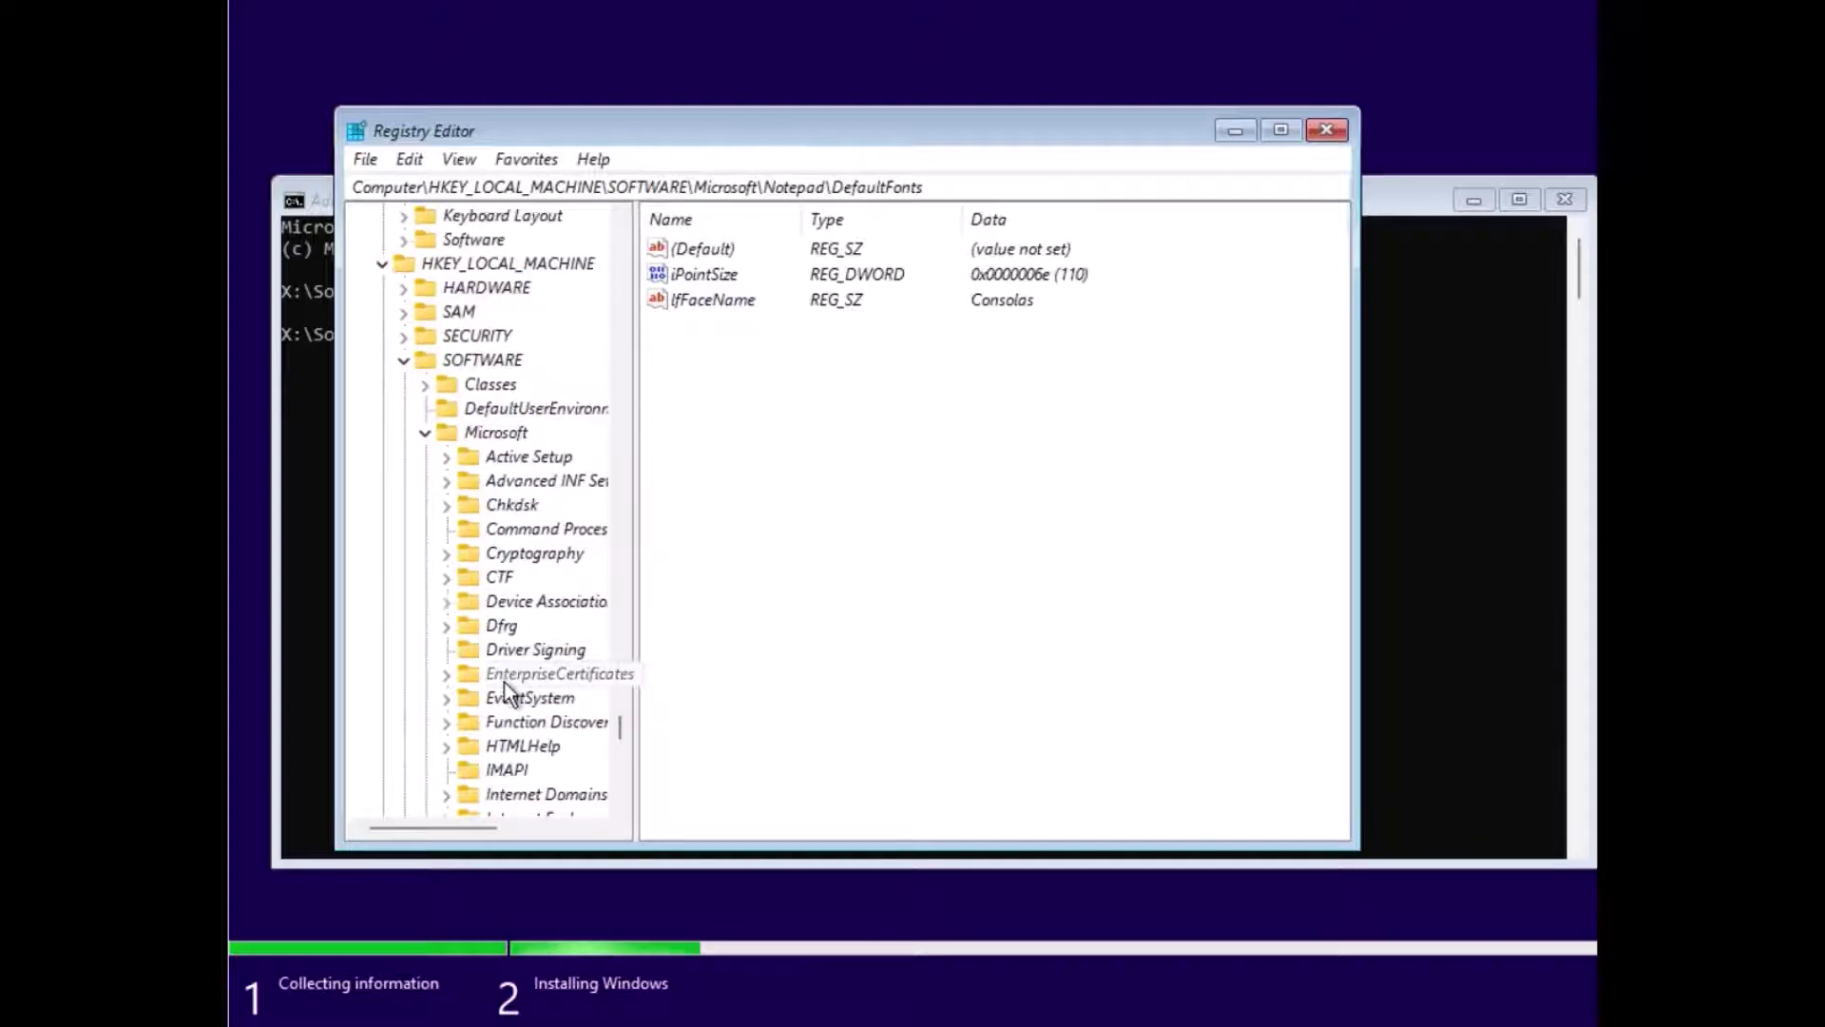
pyautogui.scroll(-2, 504, 682)
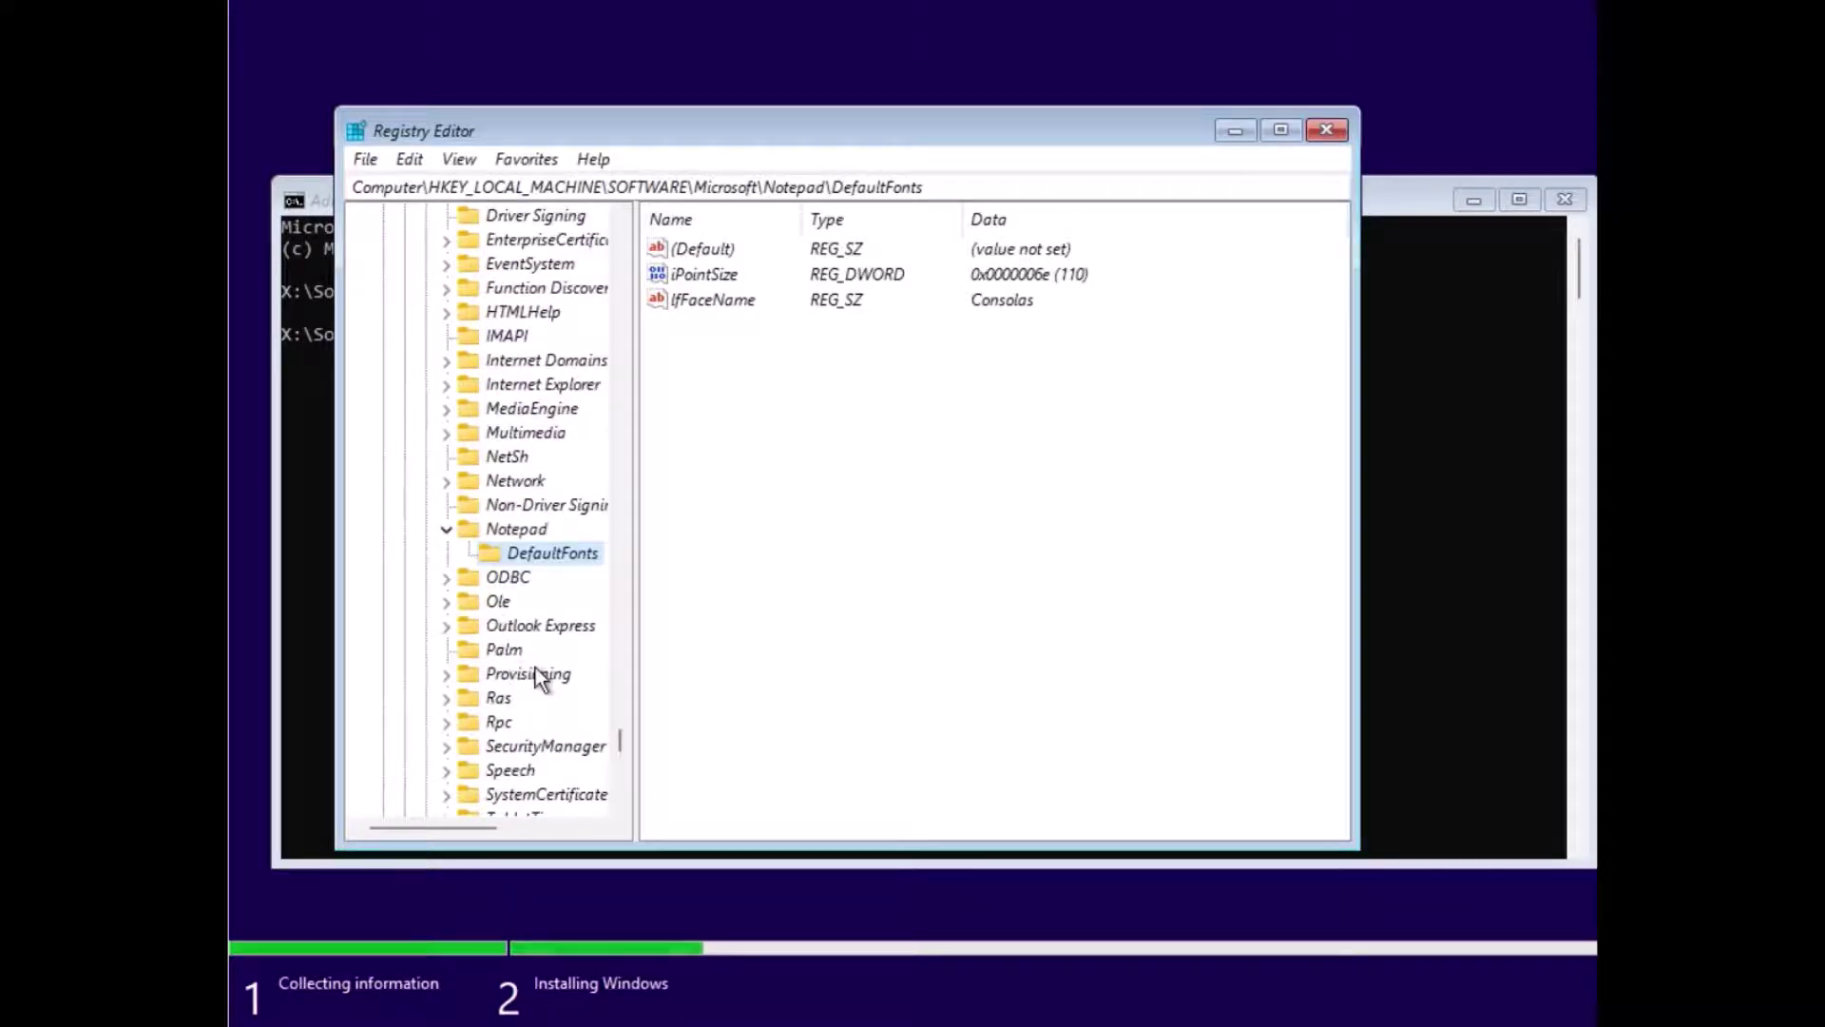
pyautogui.scroll(-3, 555, 631)
pyautogui.scroll(-10, 555, 631)
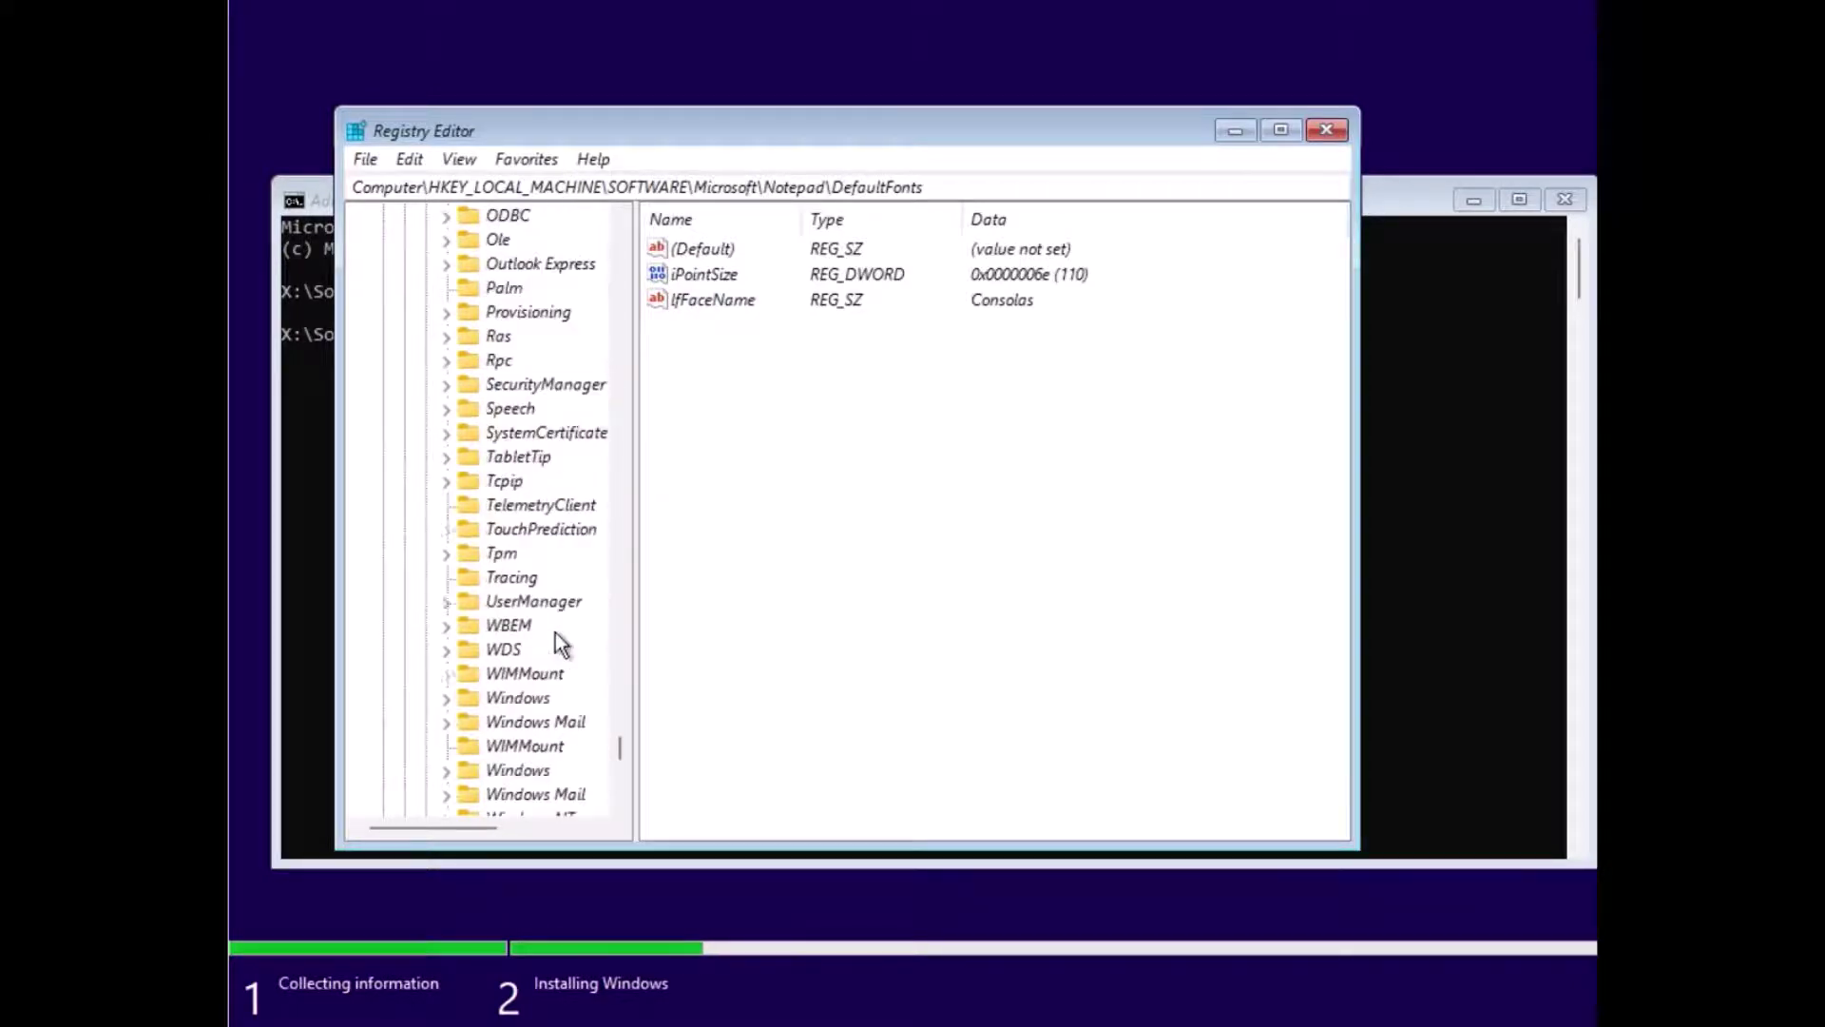
pyautogui.scroll(-8, 555, 631)
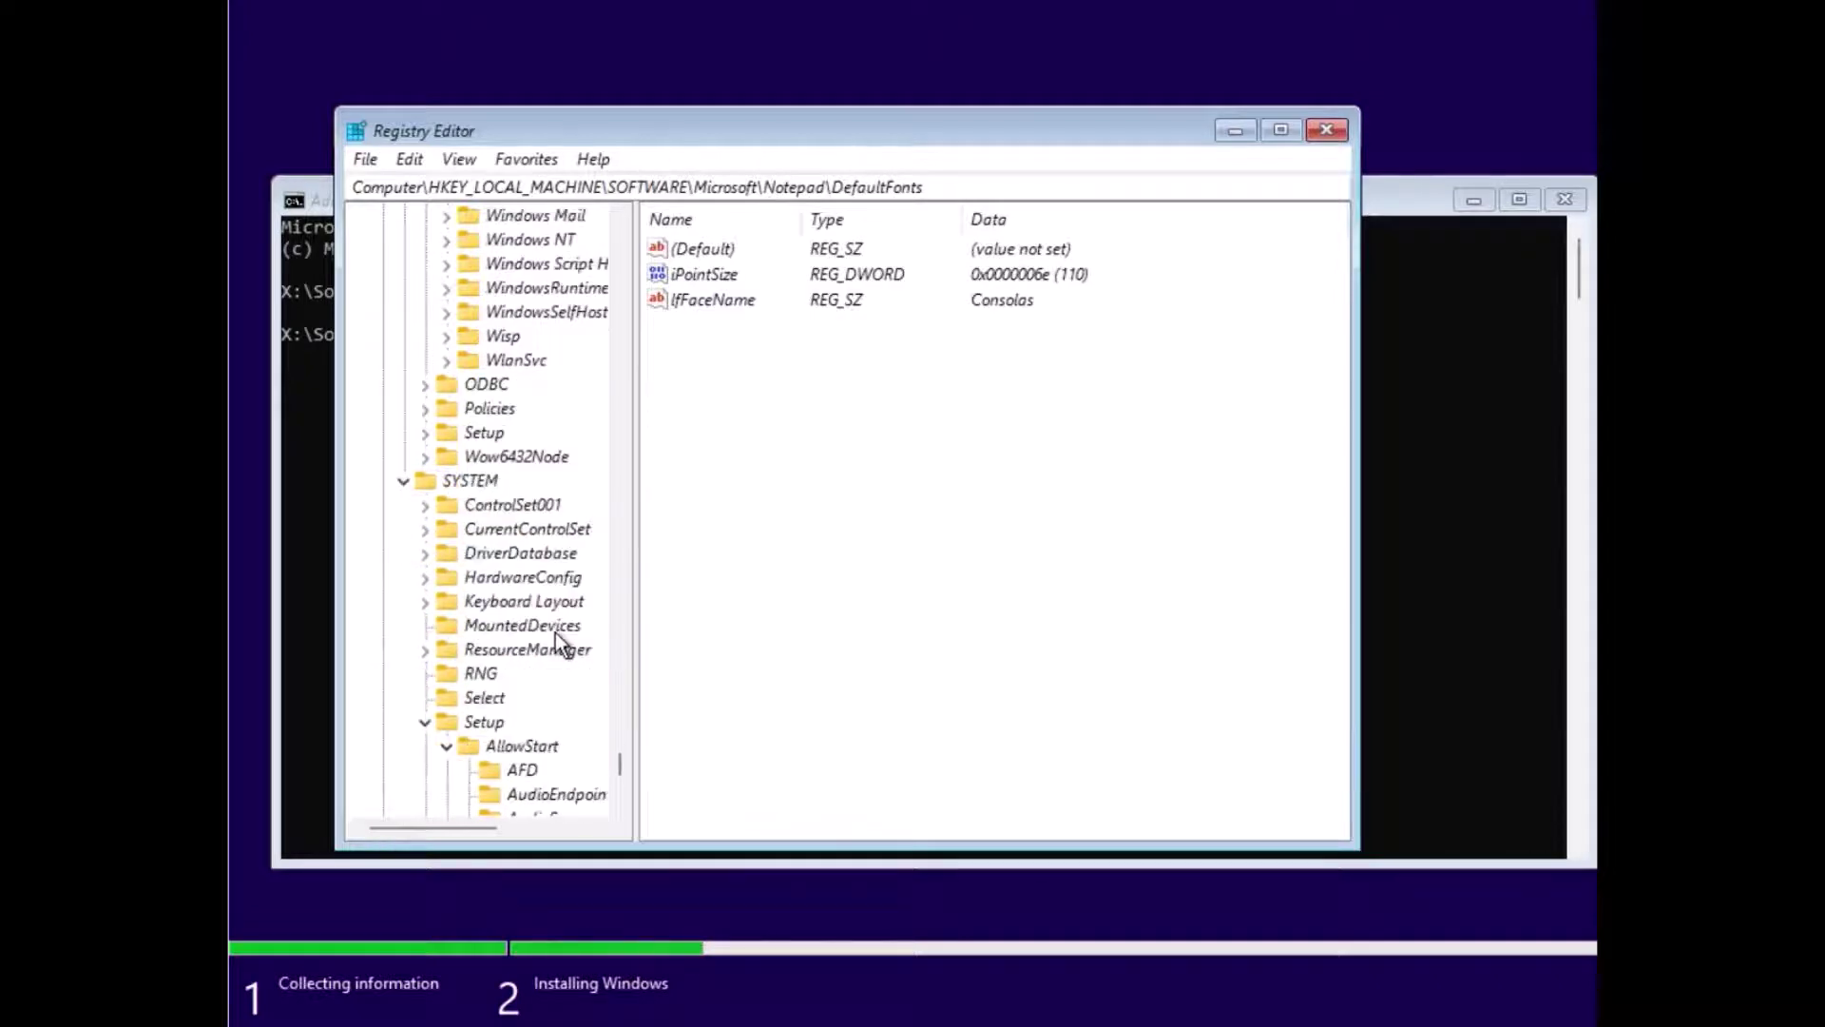
pyautogui.scroll(-2, 555, 631)
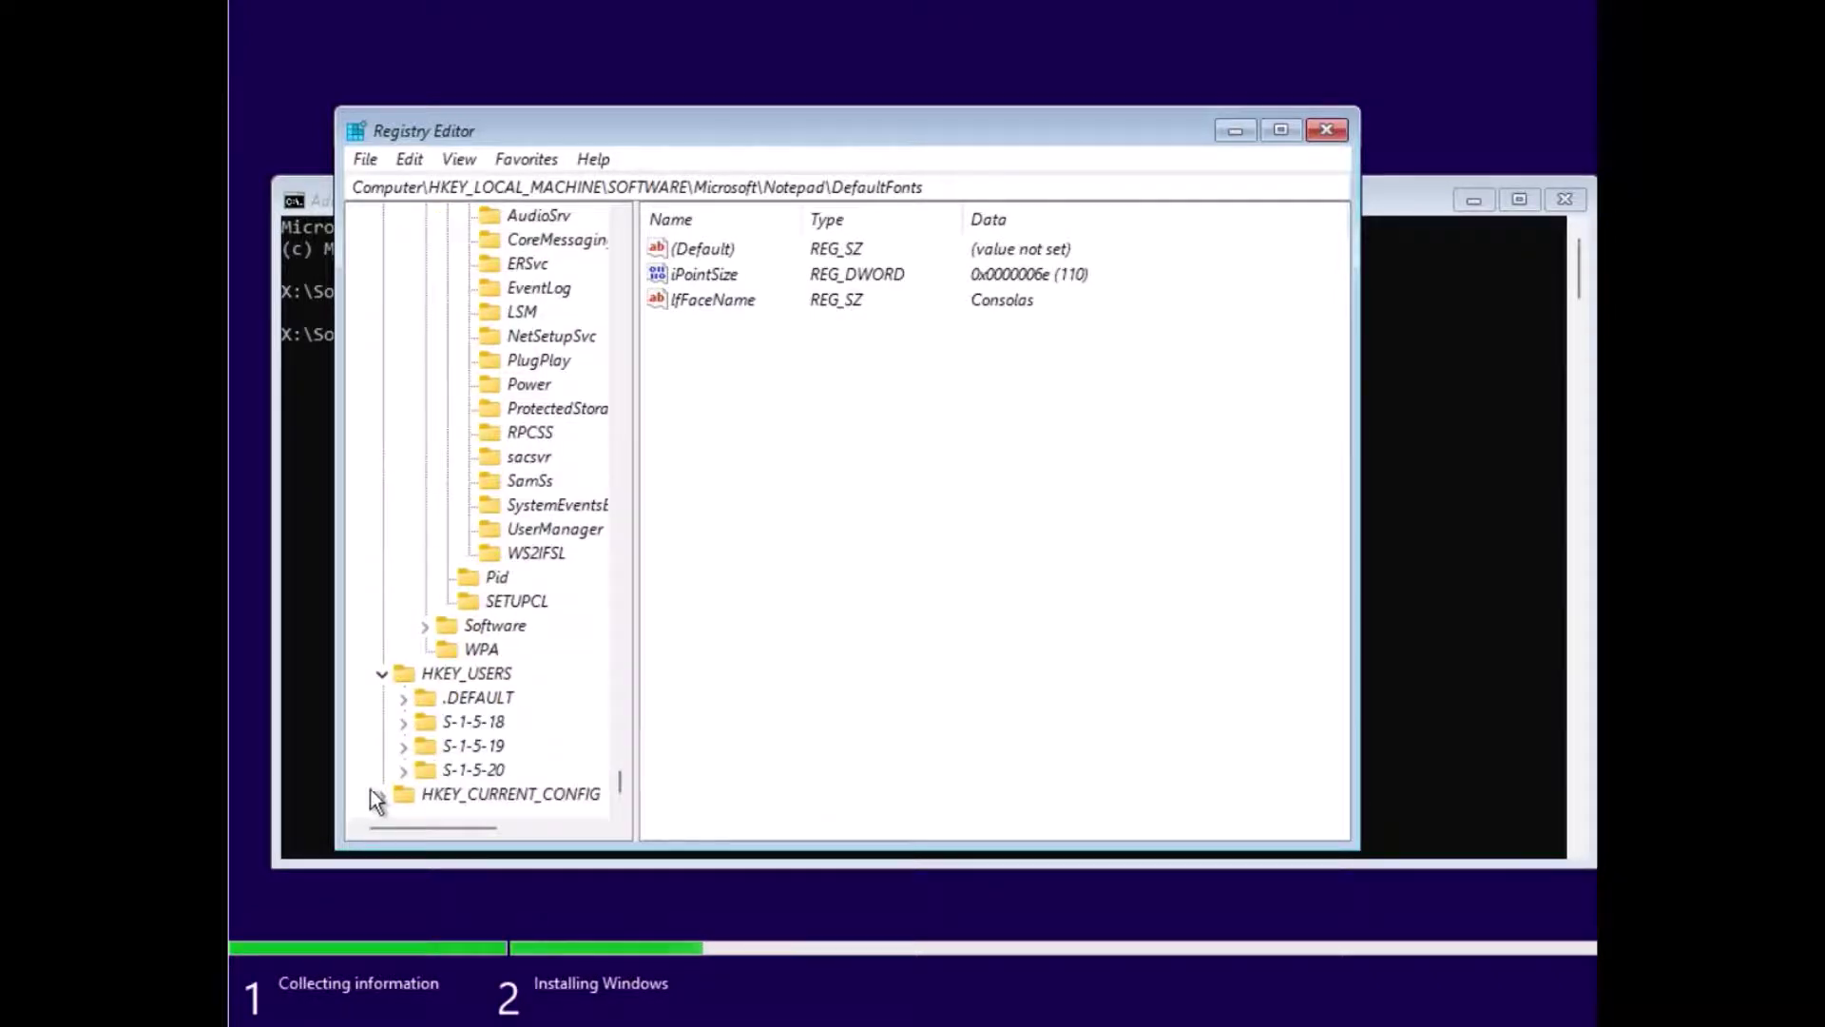
pyautogui.click(377, 795)
pyautogui.click(403, 795)
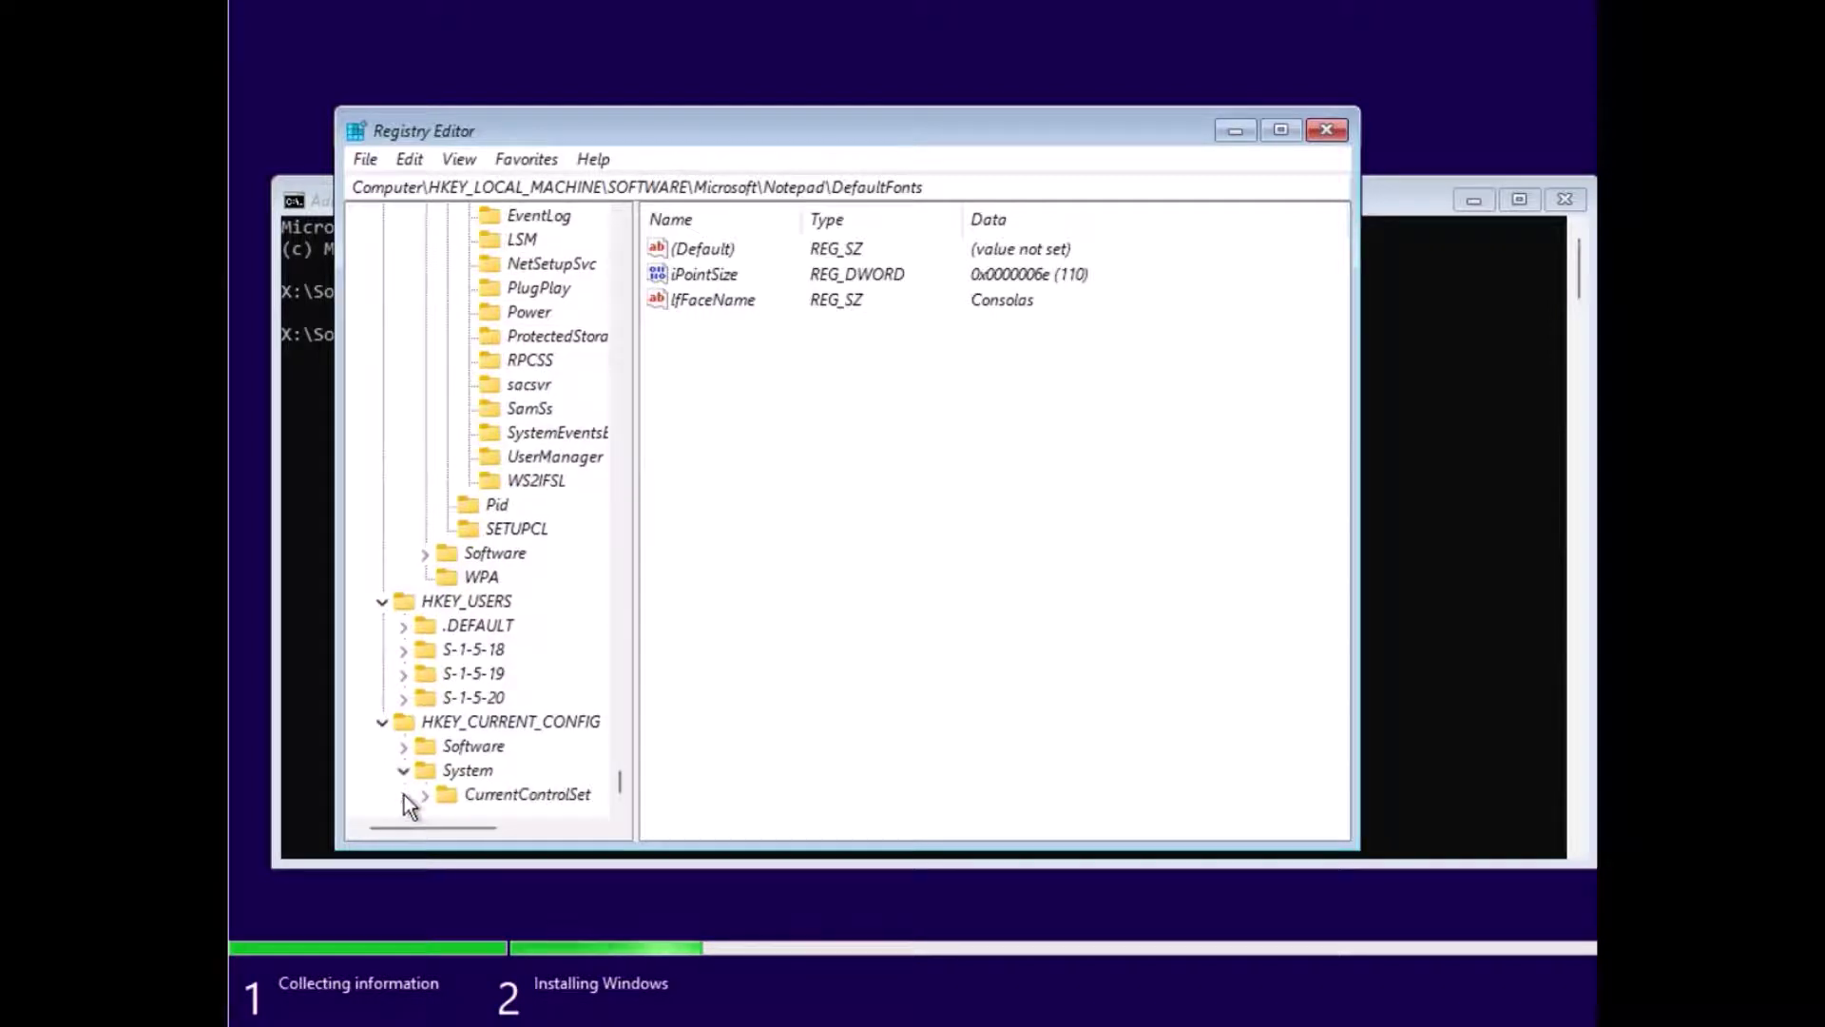
pyautogui.scroll(15, 488, 644)
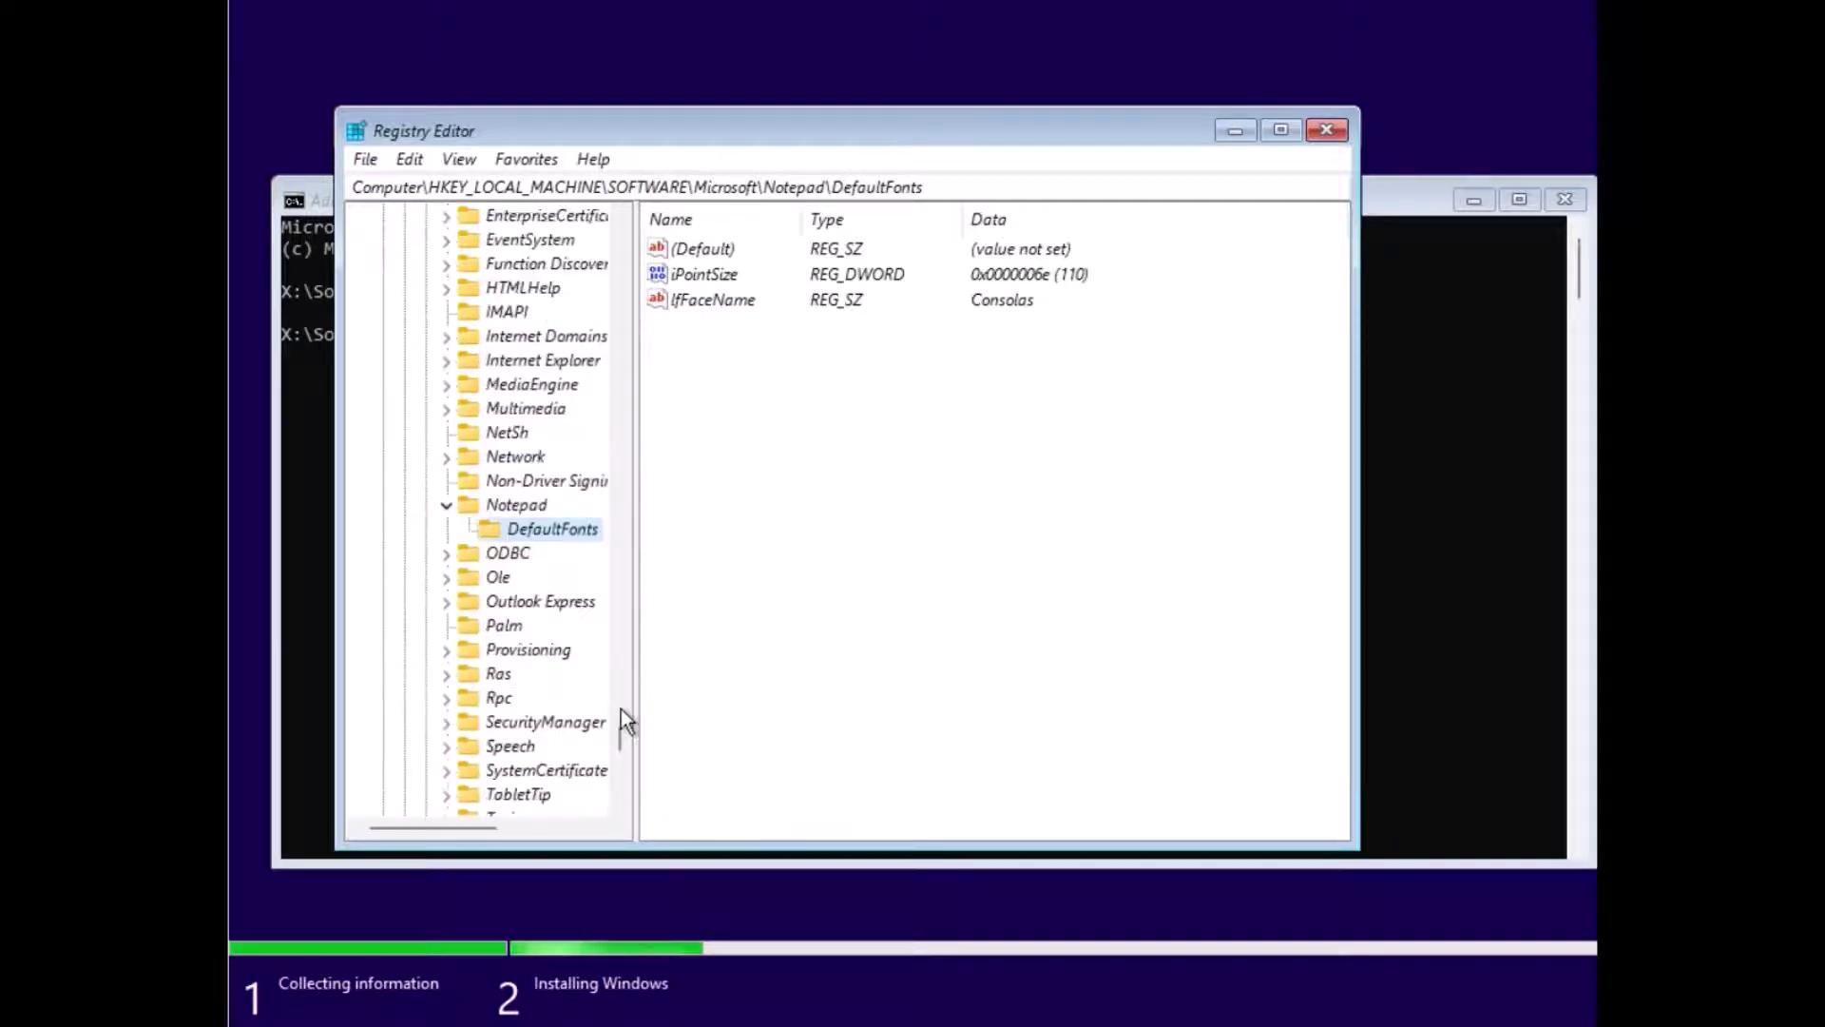
# Step: Start a registry file import from the menu, then cancel it
pyautogui.moveTo(632, 670); pyautogui.dragTo(680, 146)
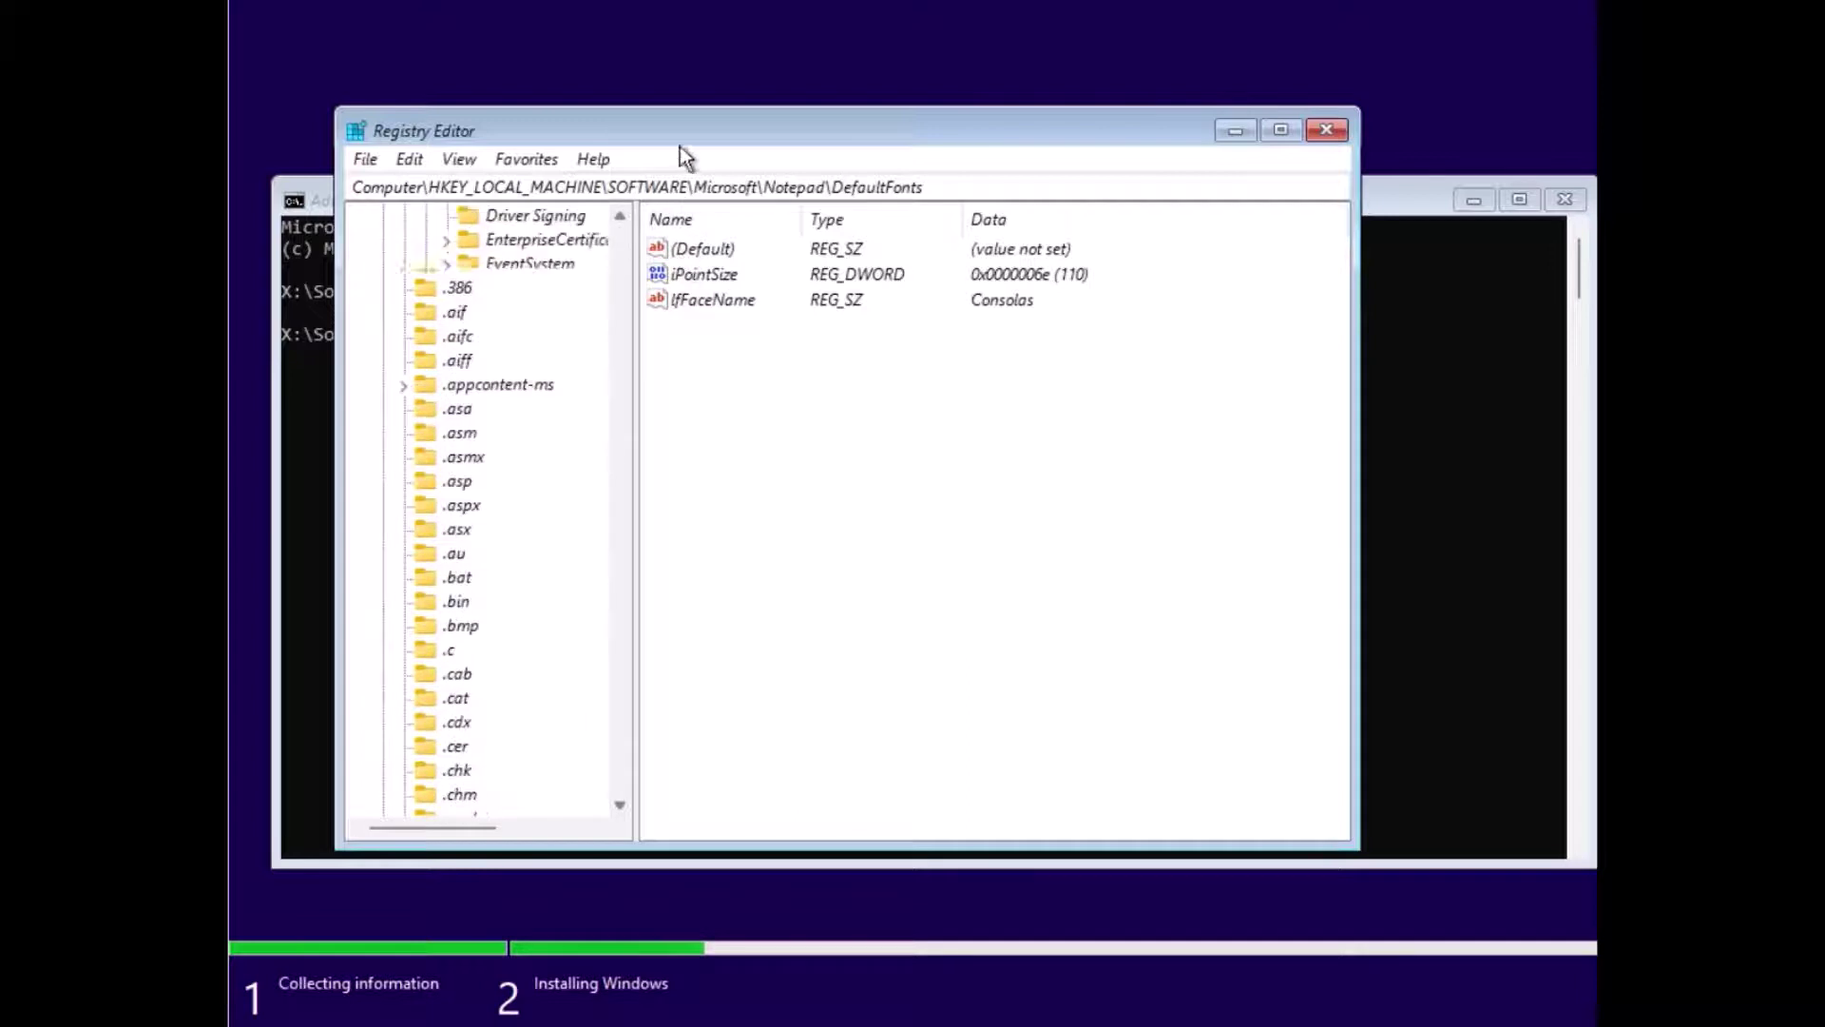
pyautogui.click(424, 163)
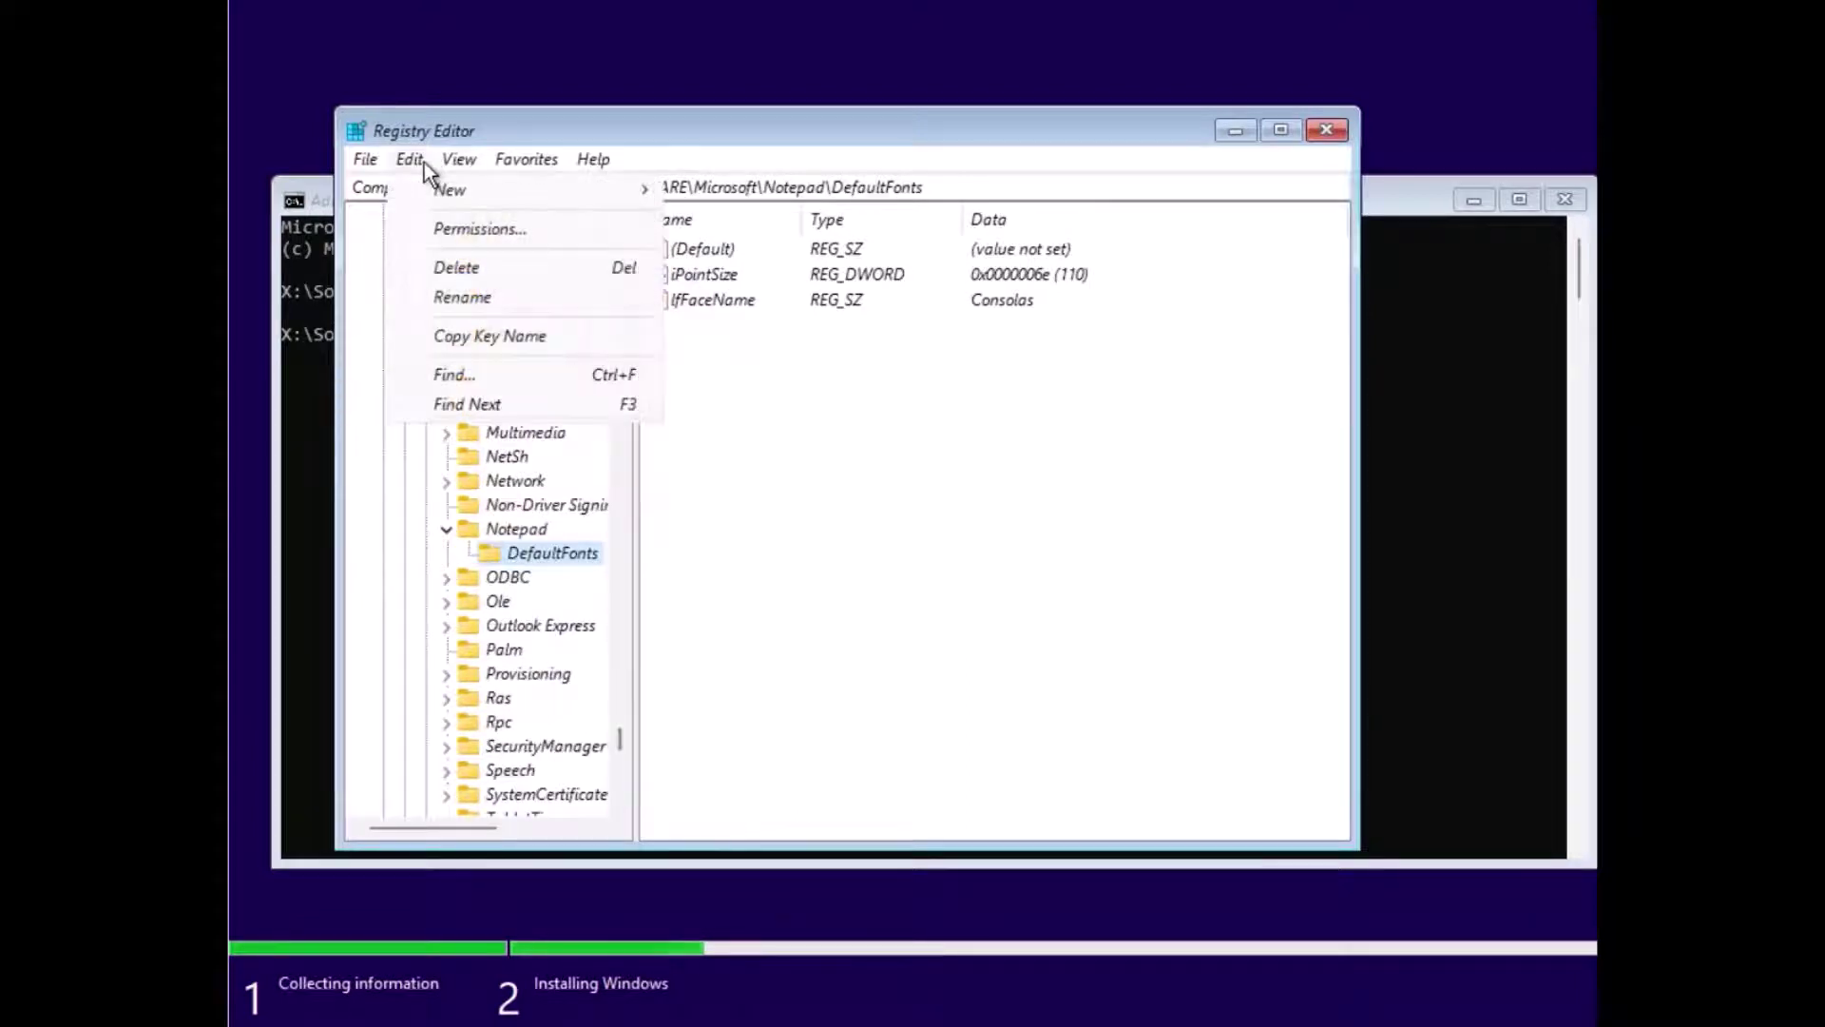
pyautogui.moveTo(380, 154)
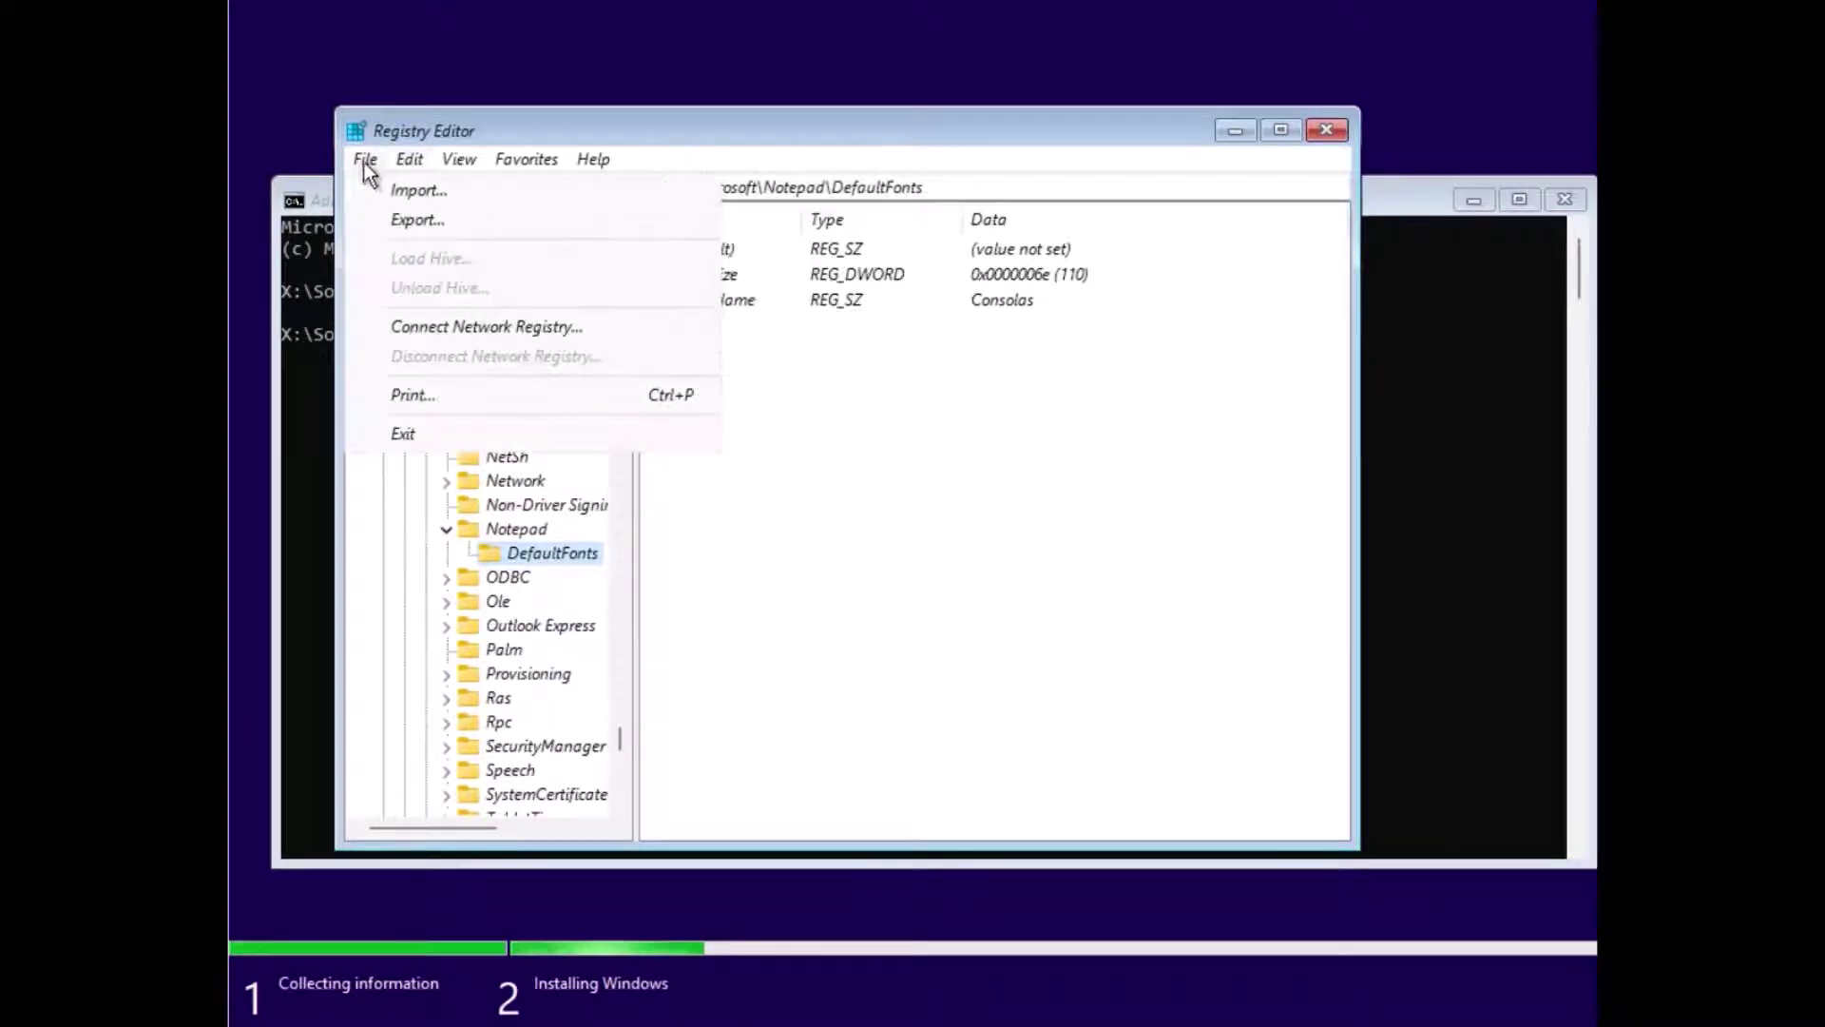
pyautogui.click(378, 190)
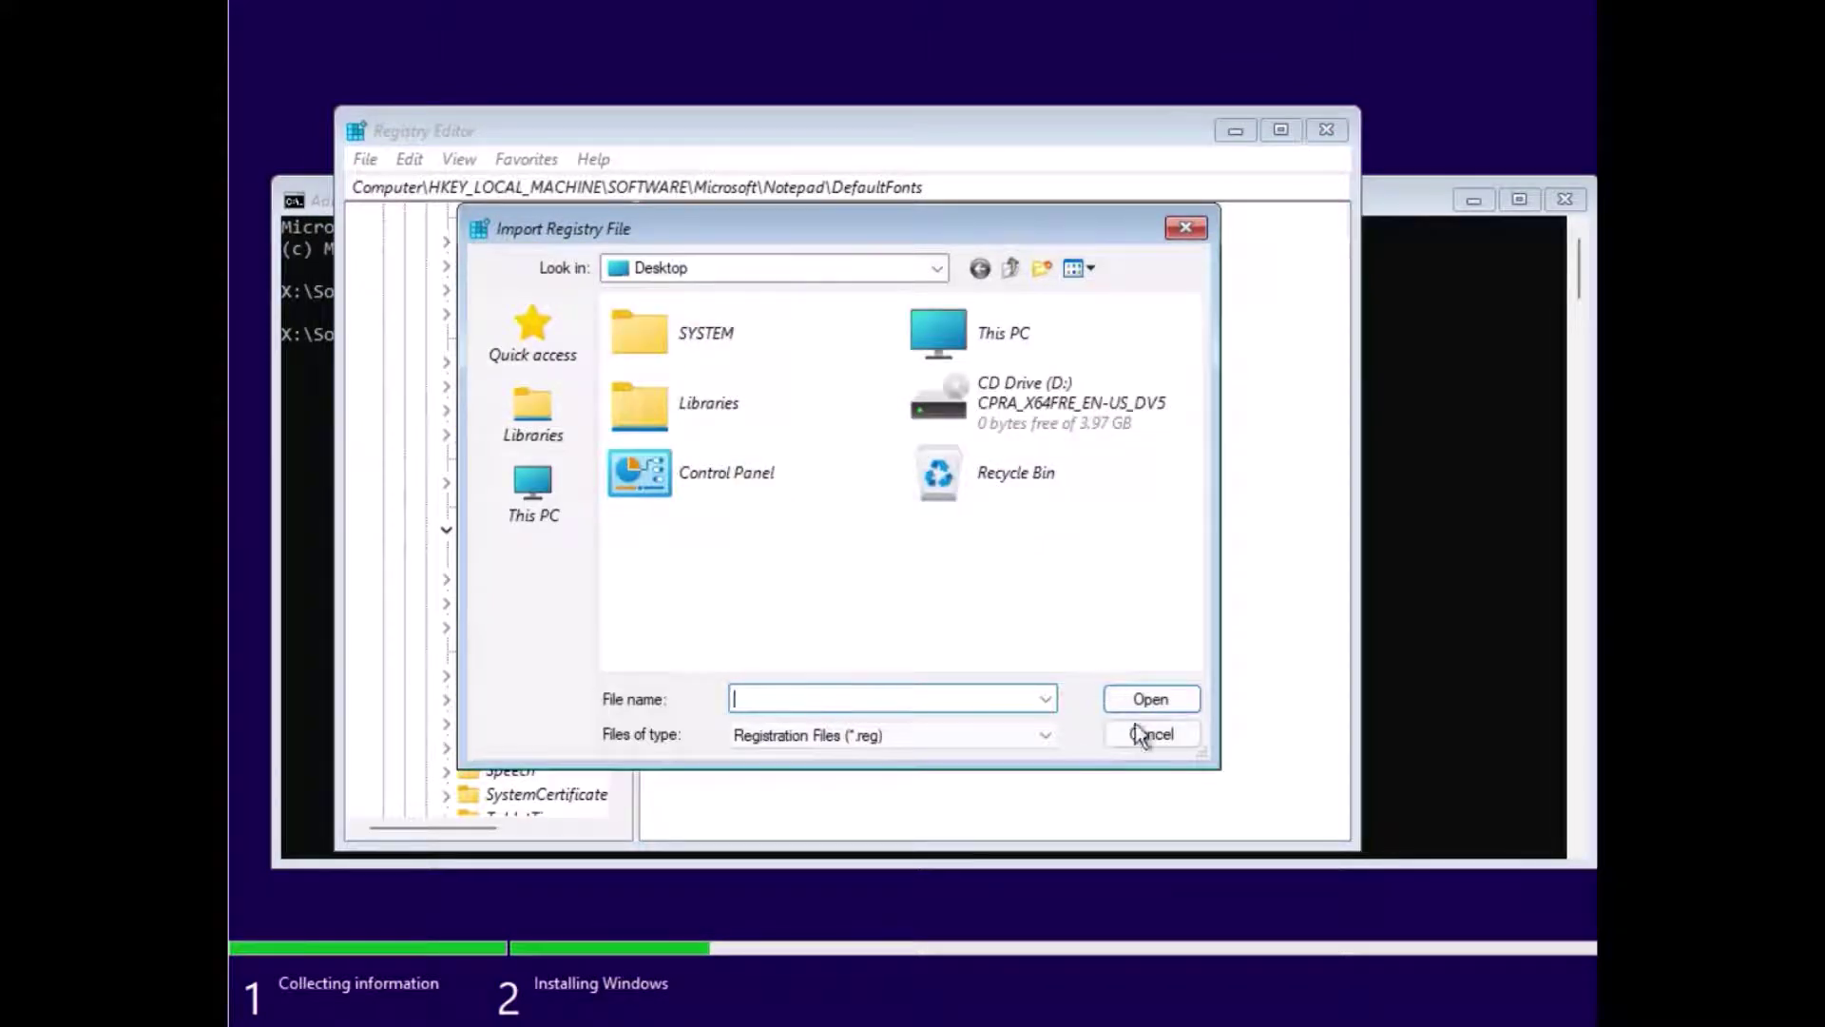
pyautogui.click(1172, 738)
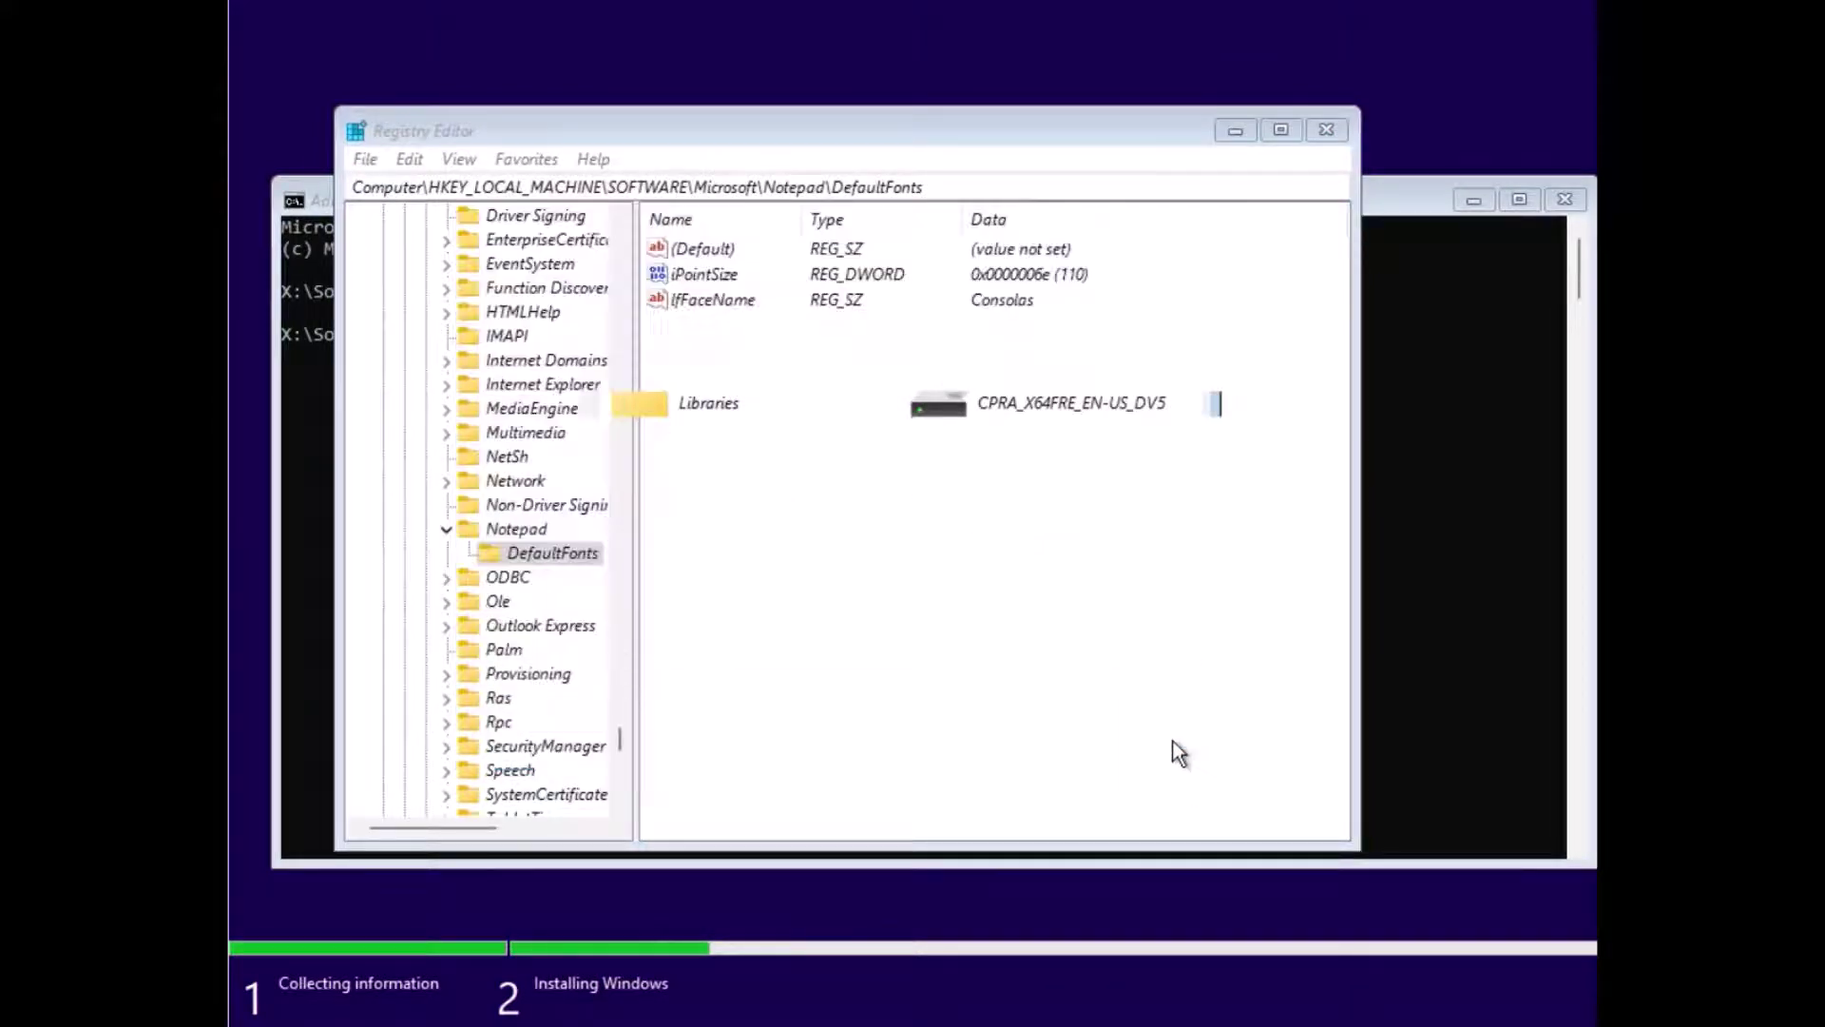
# Step: Retry File > Import with the Desktop's Control Panel item and dismiss the failure message
pyautogui.click(366, 159)
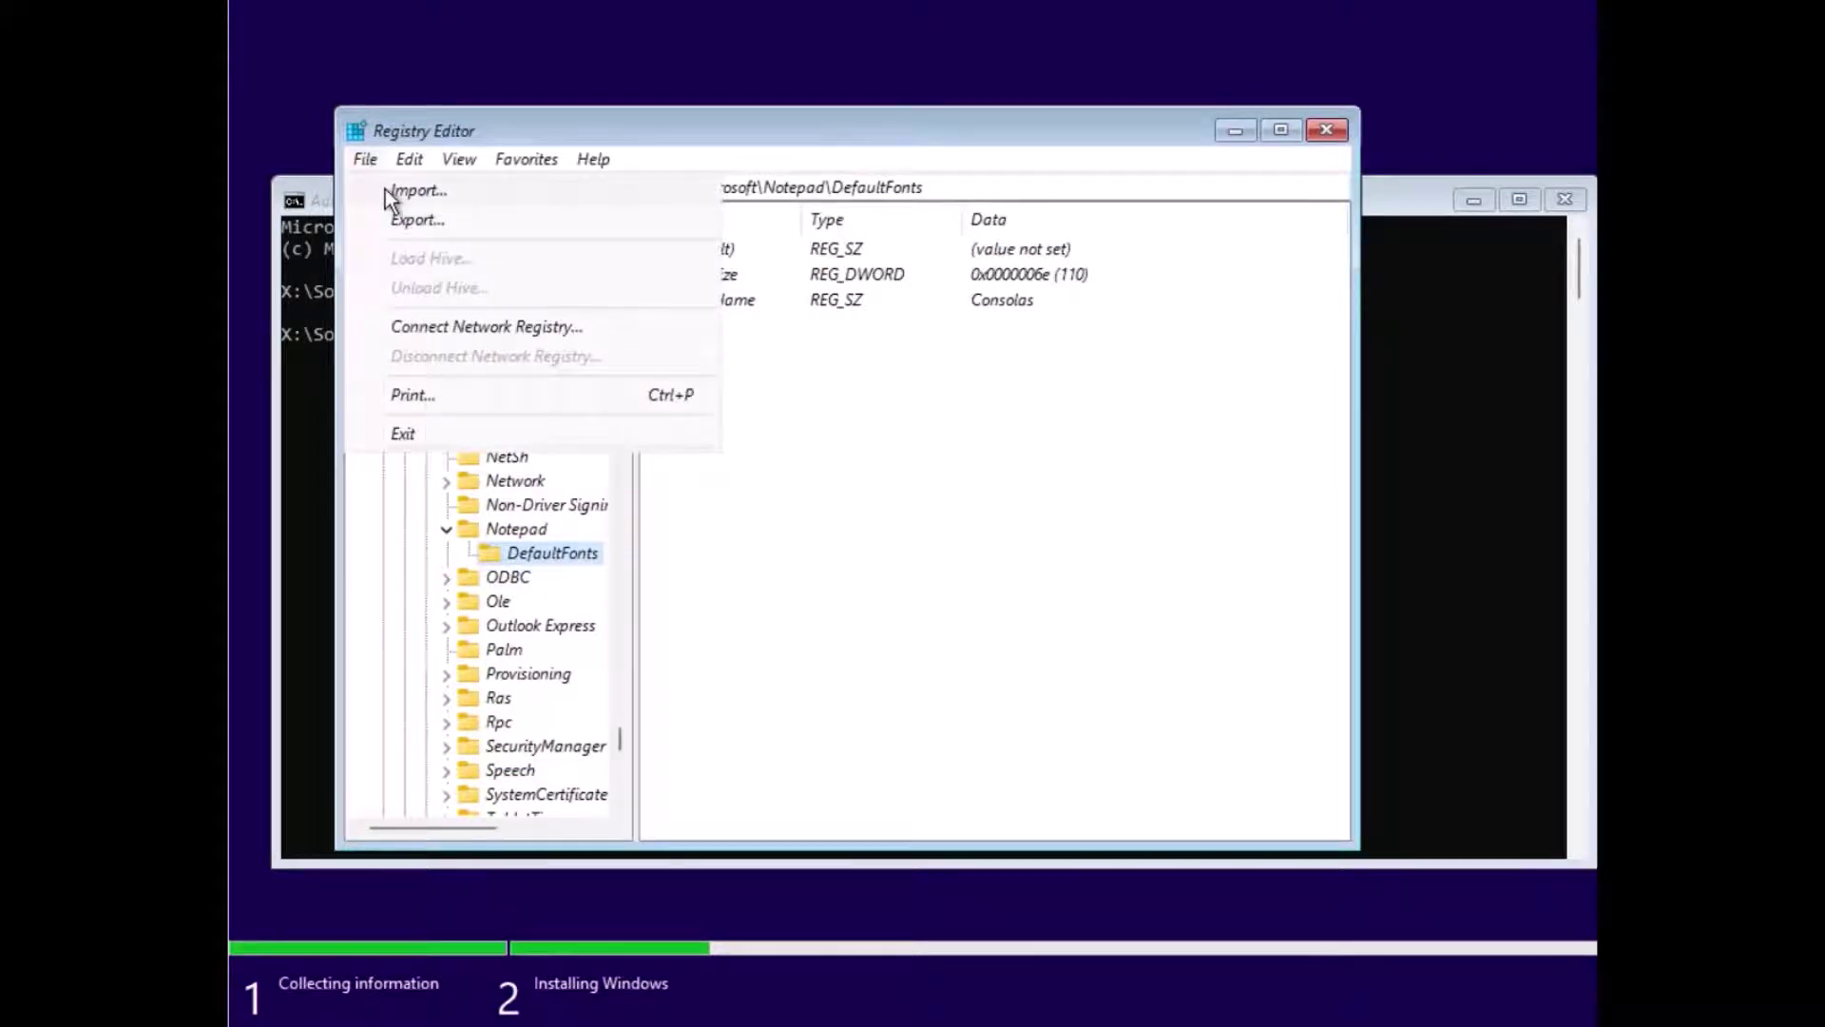
pyautogui.click(400, 190)
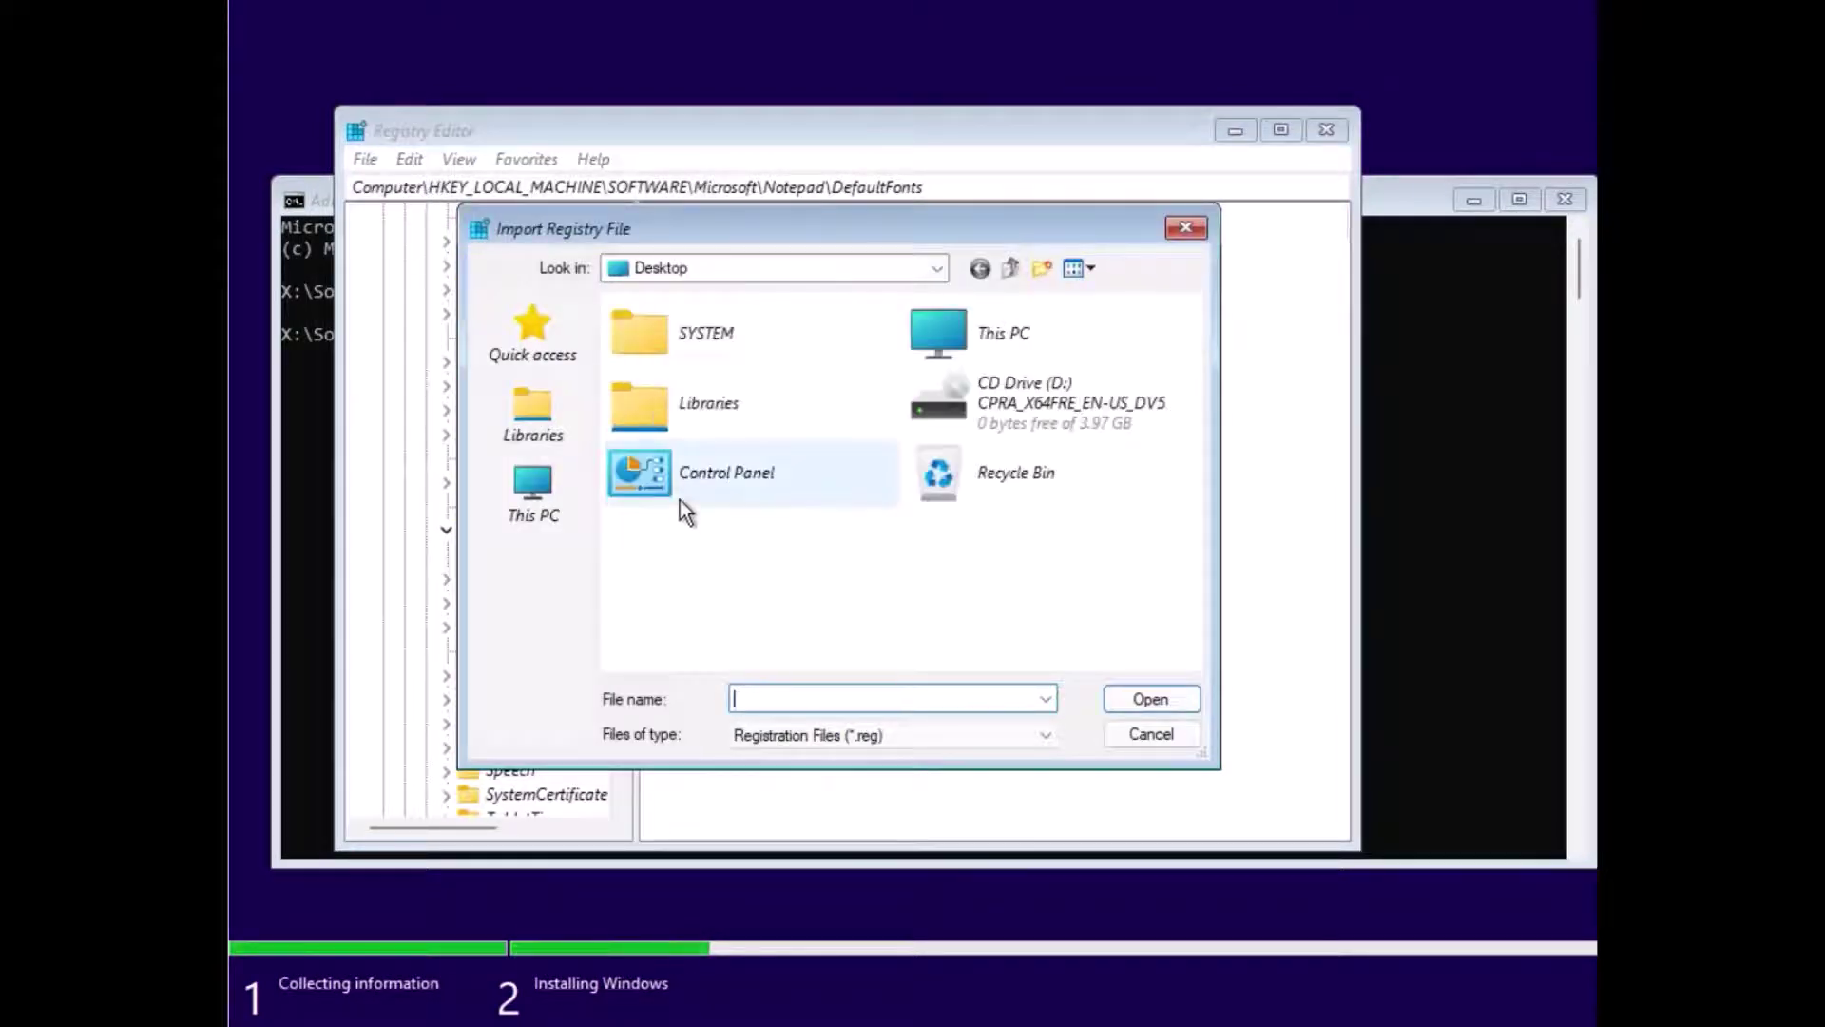
pyautogui.doubleClick(680, 500)
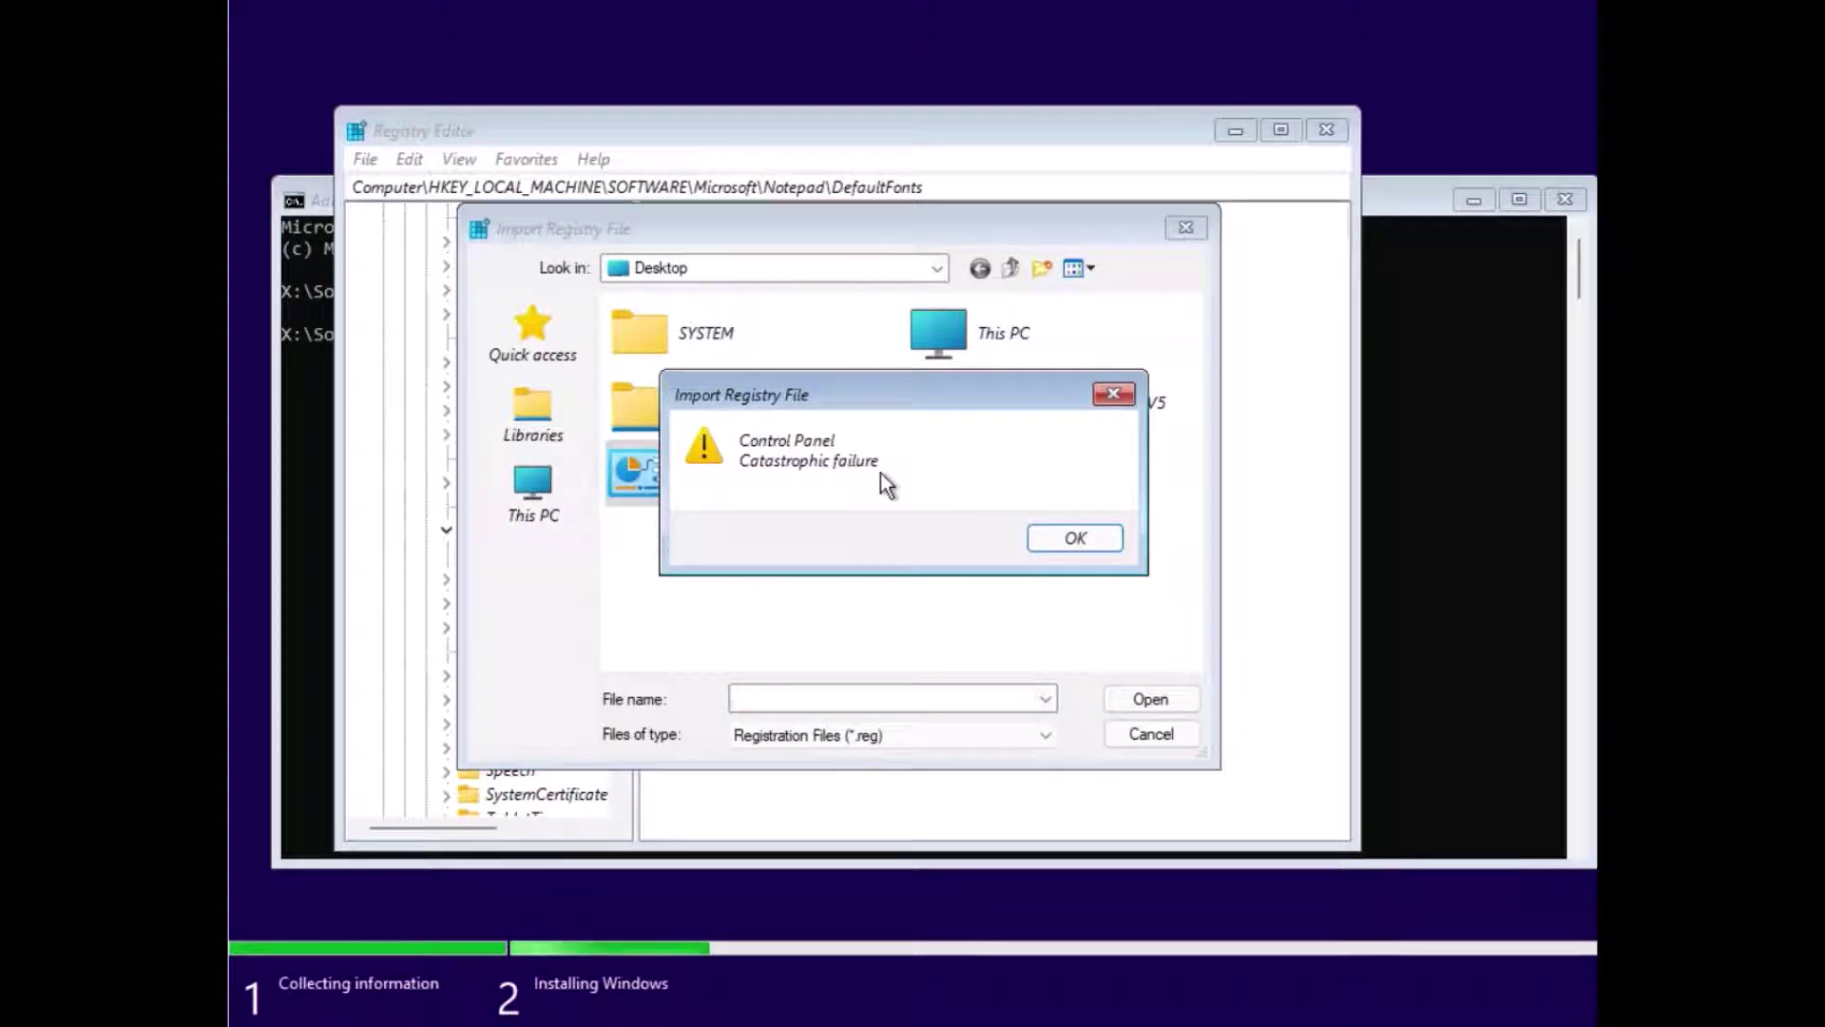
pyautogui.click(1050, 536)
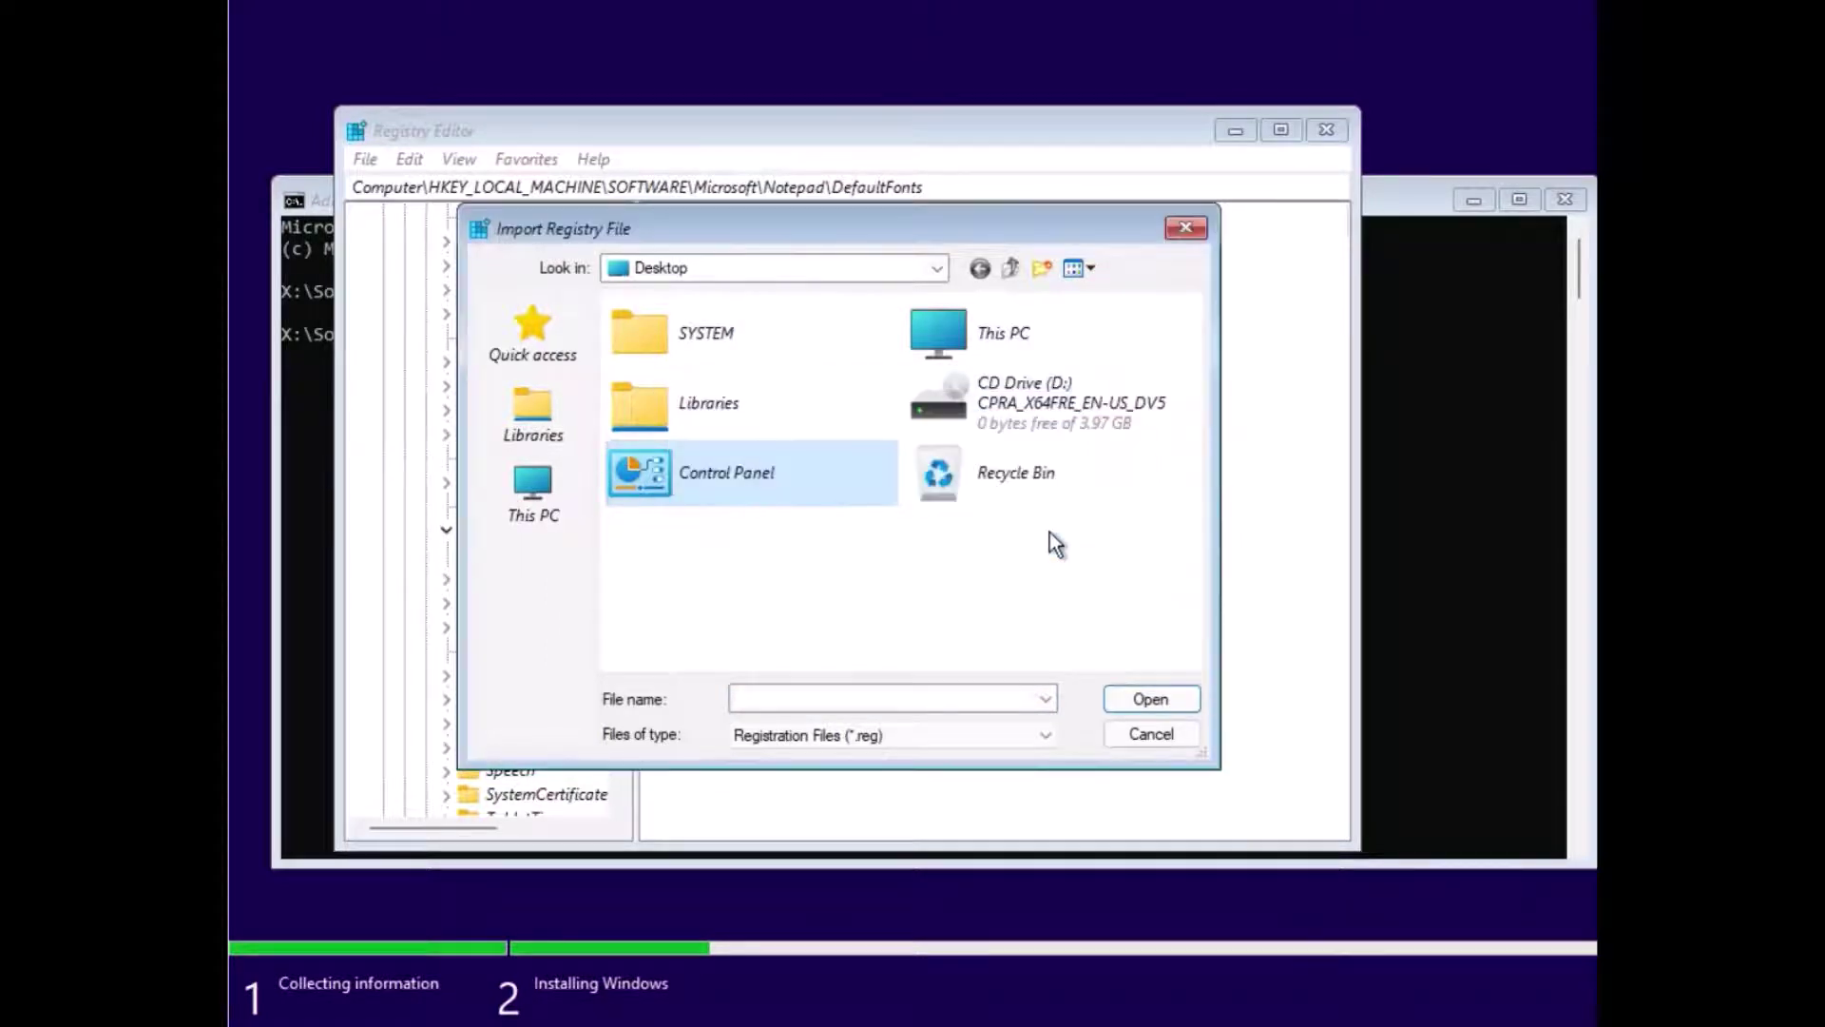
# Step: Browse Libraries, then This PC, scrolling to drives C:, D:, E: and X:
pyautogui.doubleClick(804, 419)
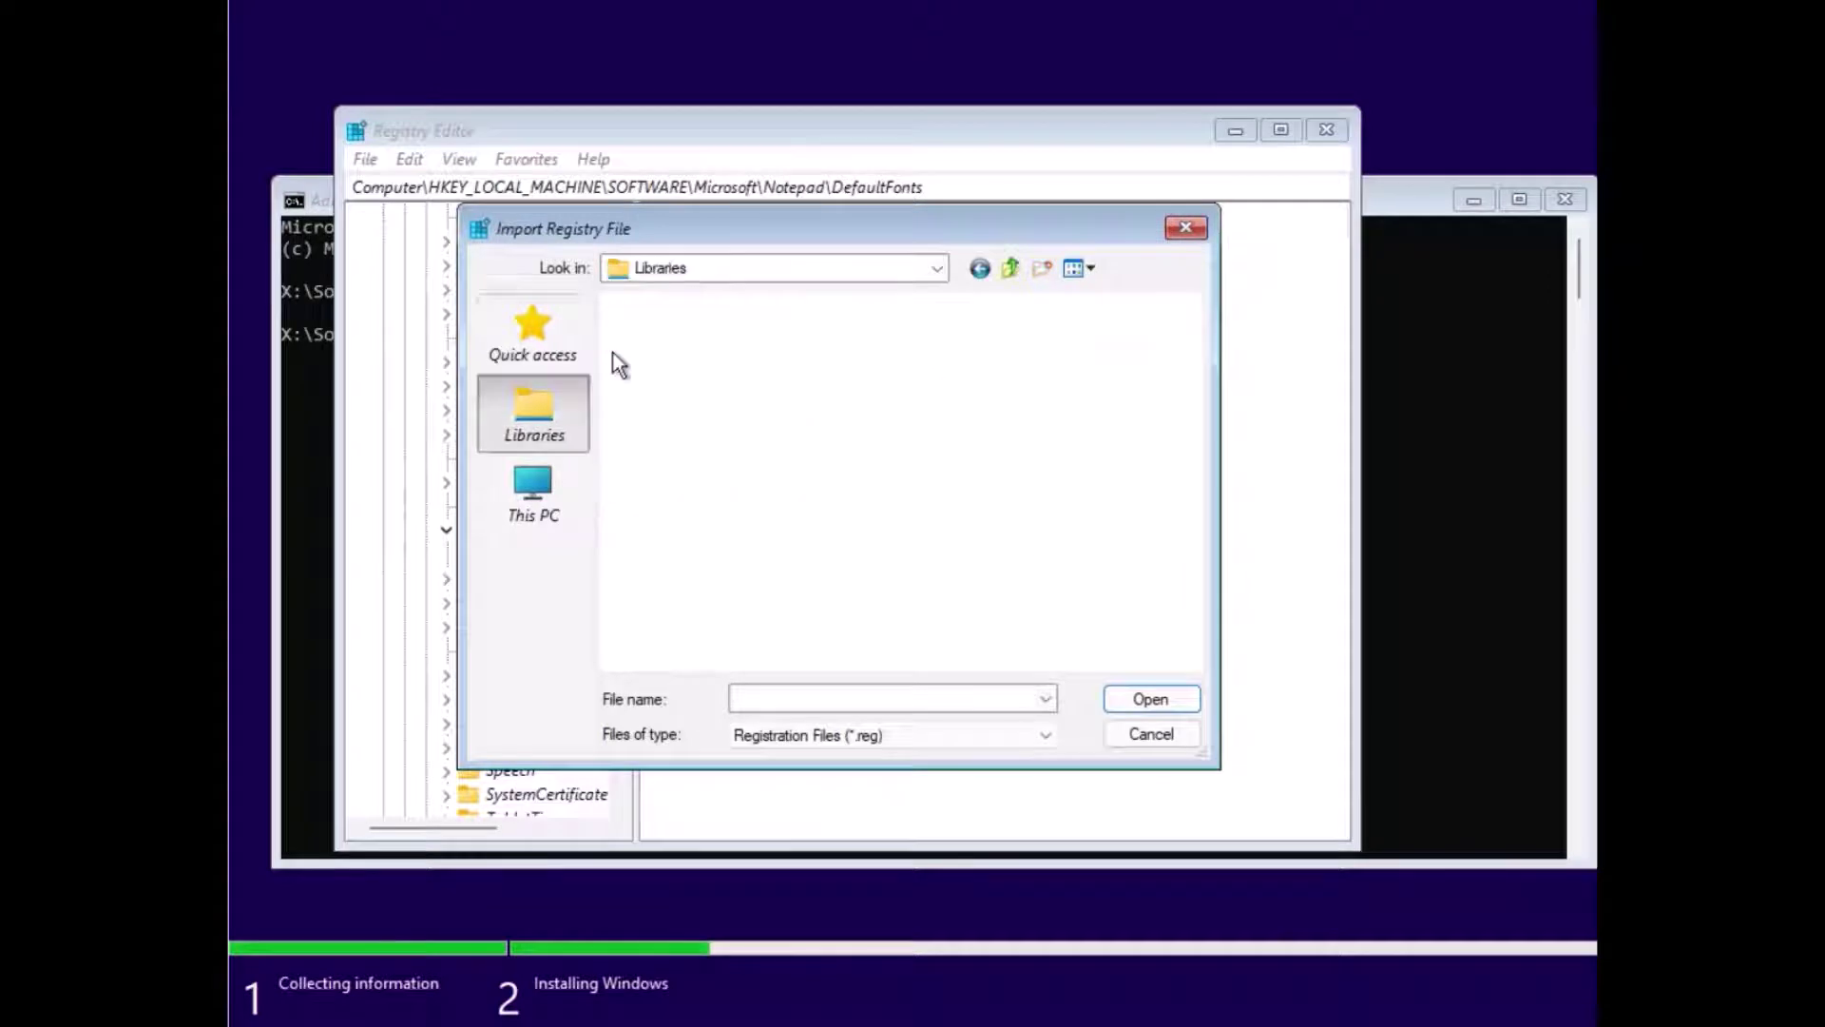
pyautogui.click(618, 269)
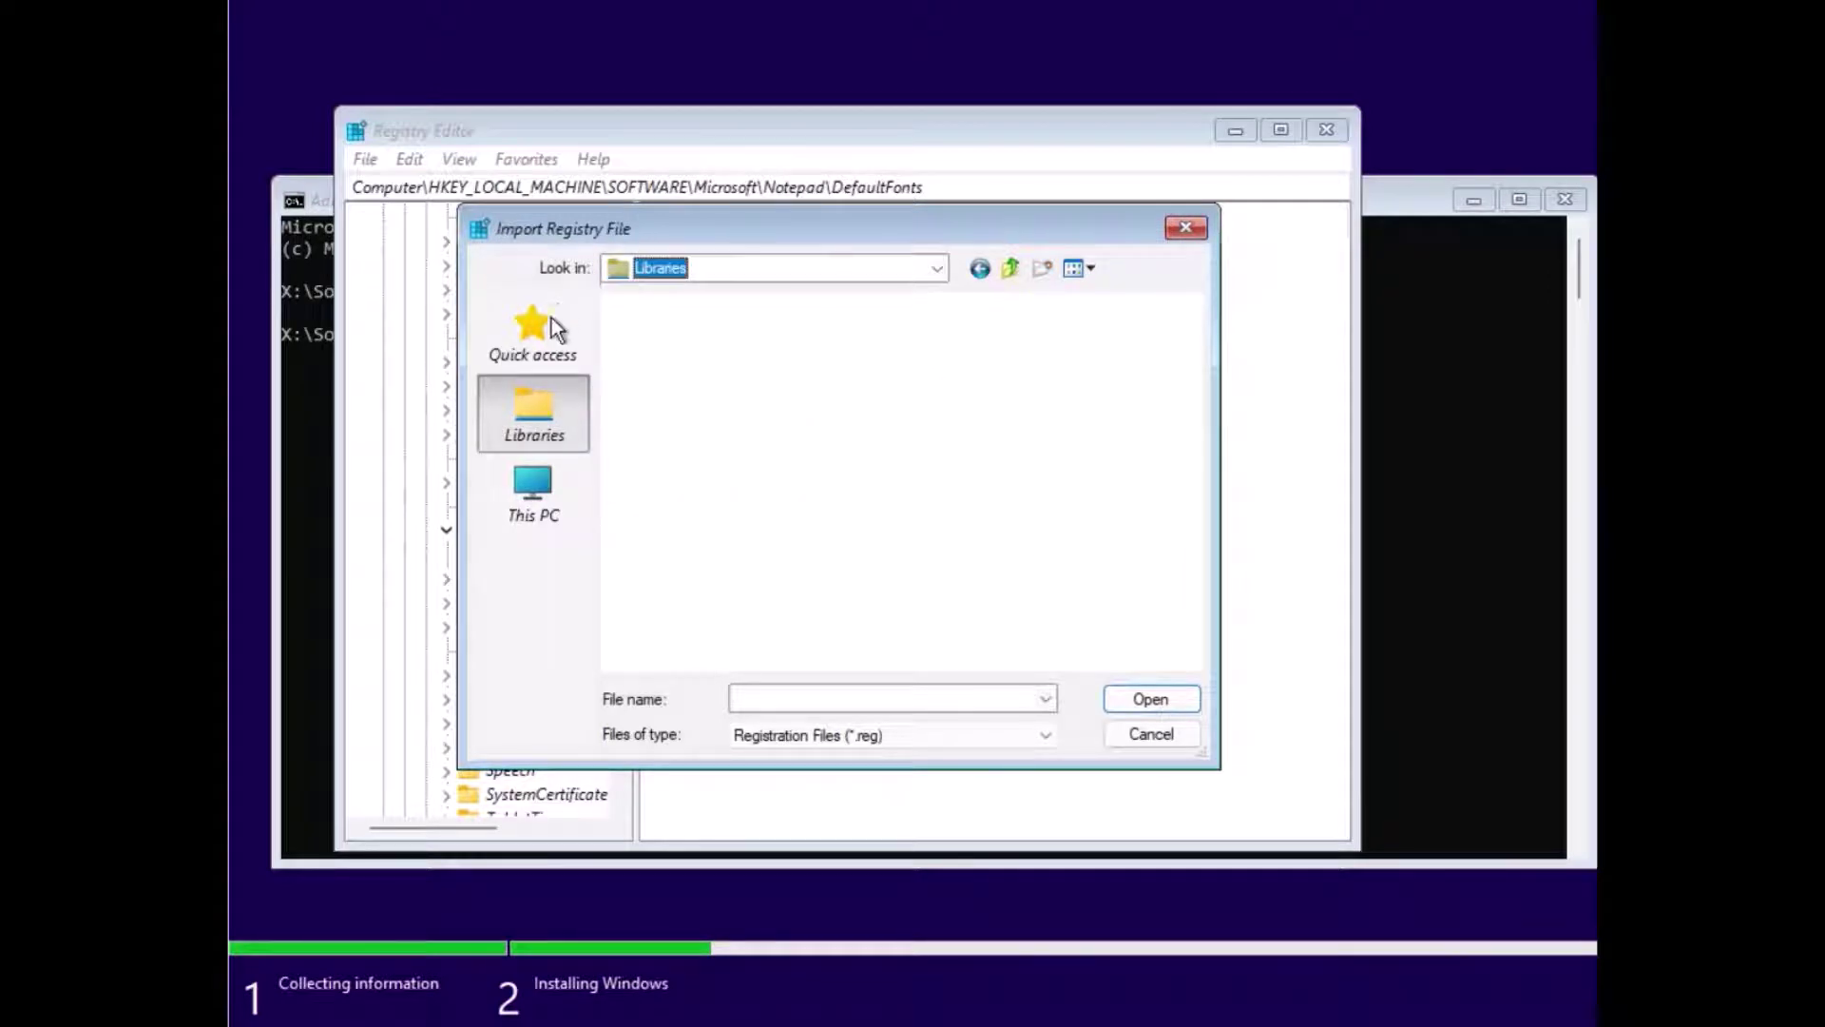
pyautogui.click(547, 475)
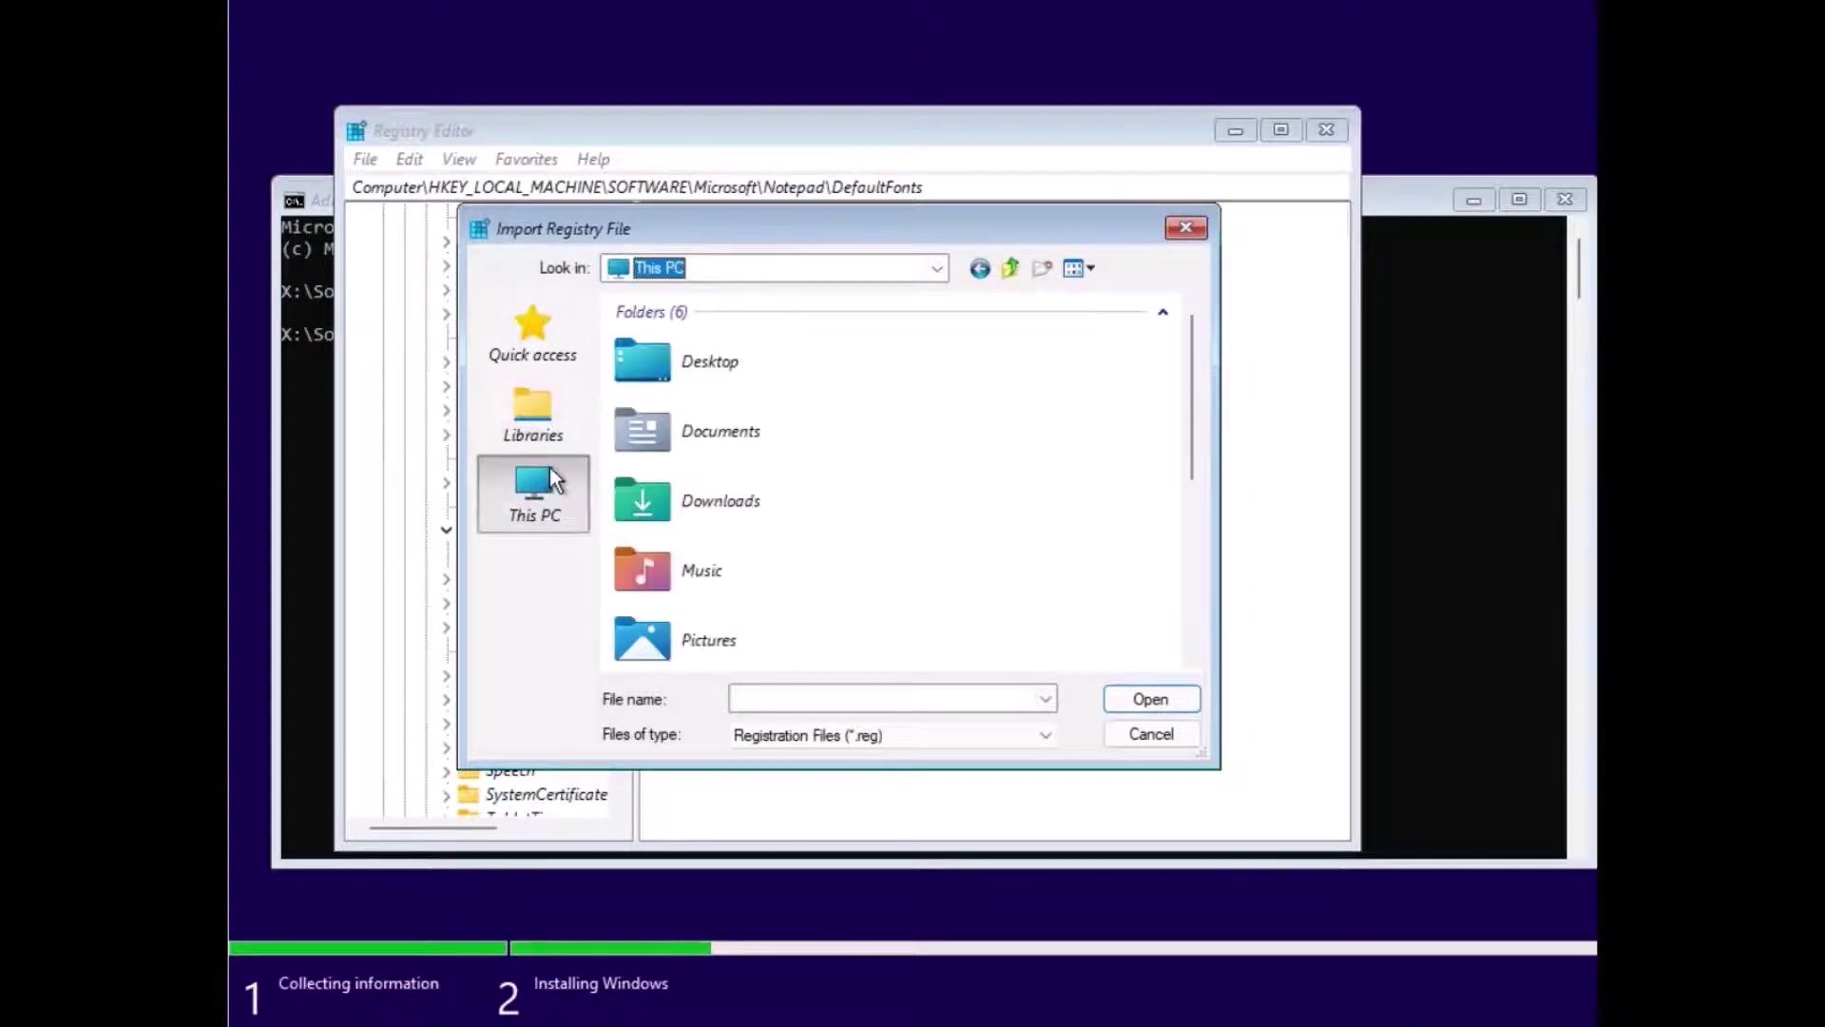
pyautogui.scroll(-5, 793, 491)
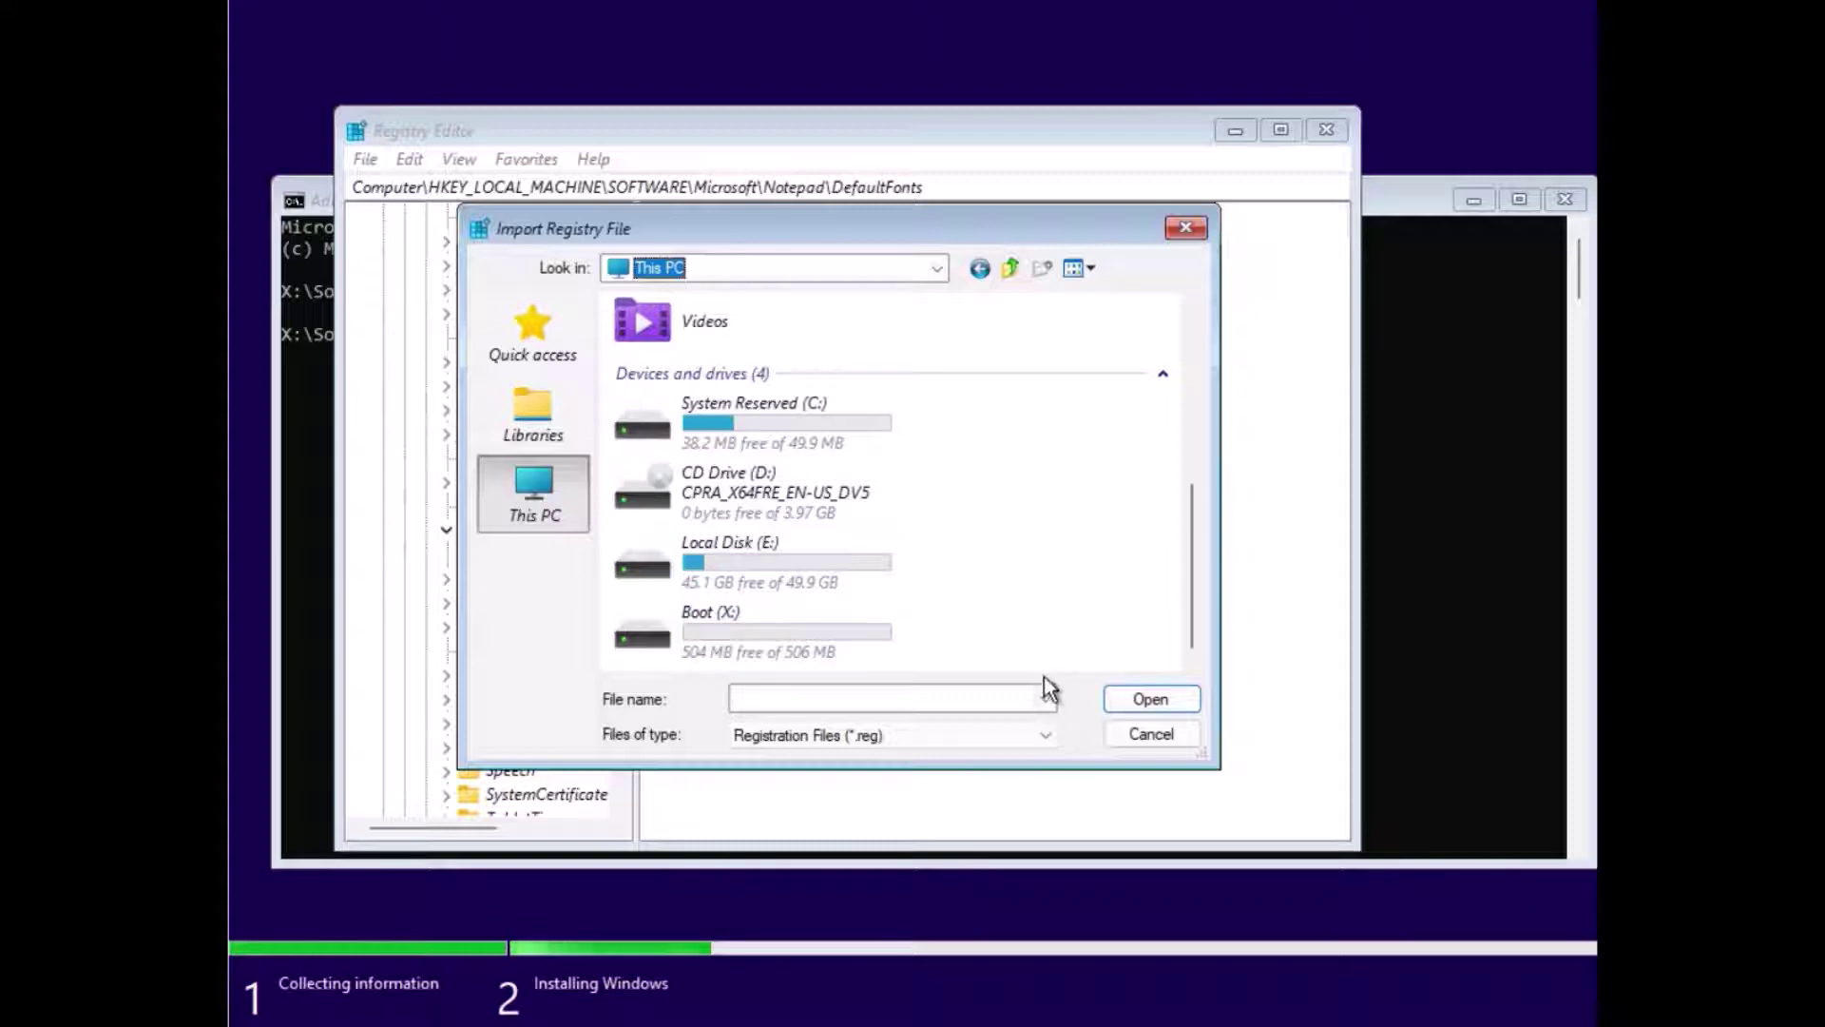
# Step: Set Files of type to All Files and select the Downloads folder
pyautogui.click(871, 741)
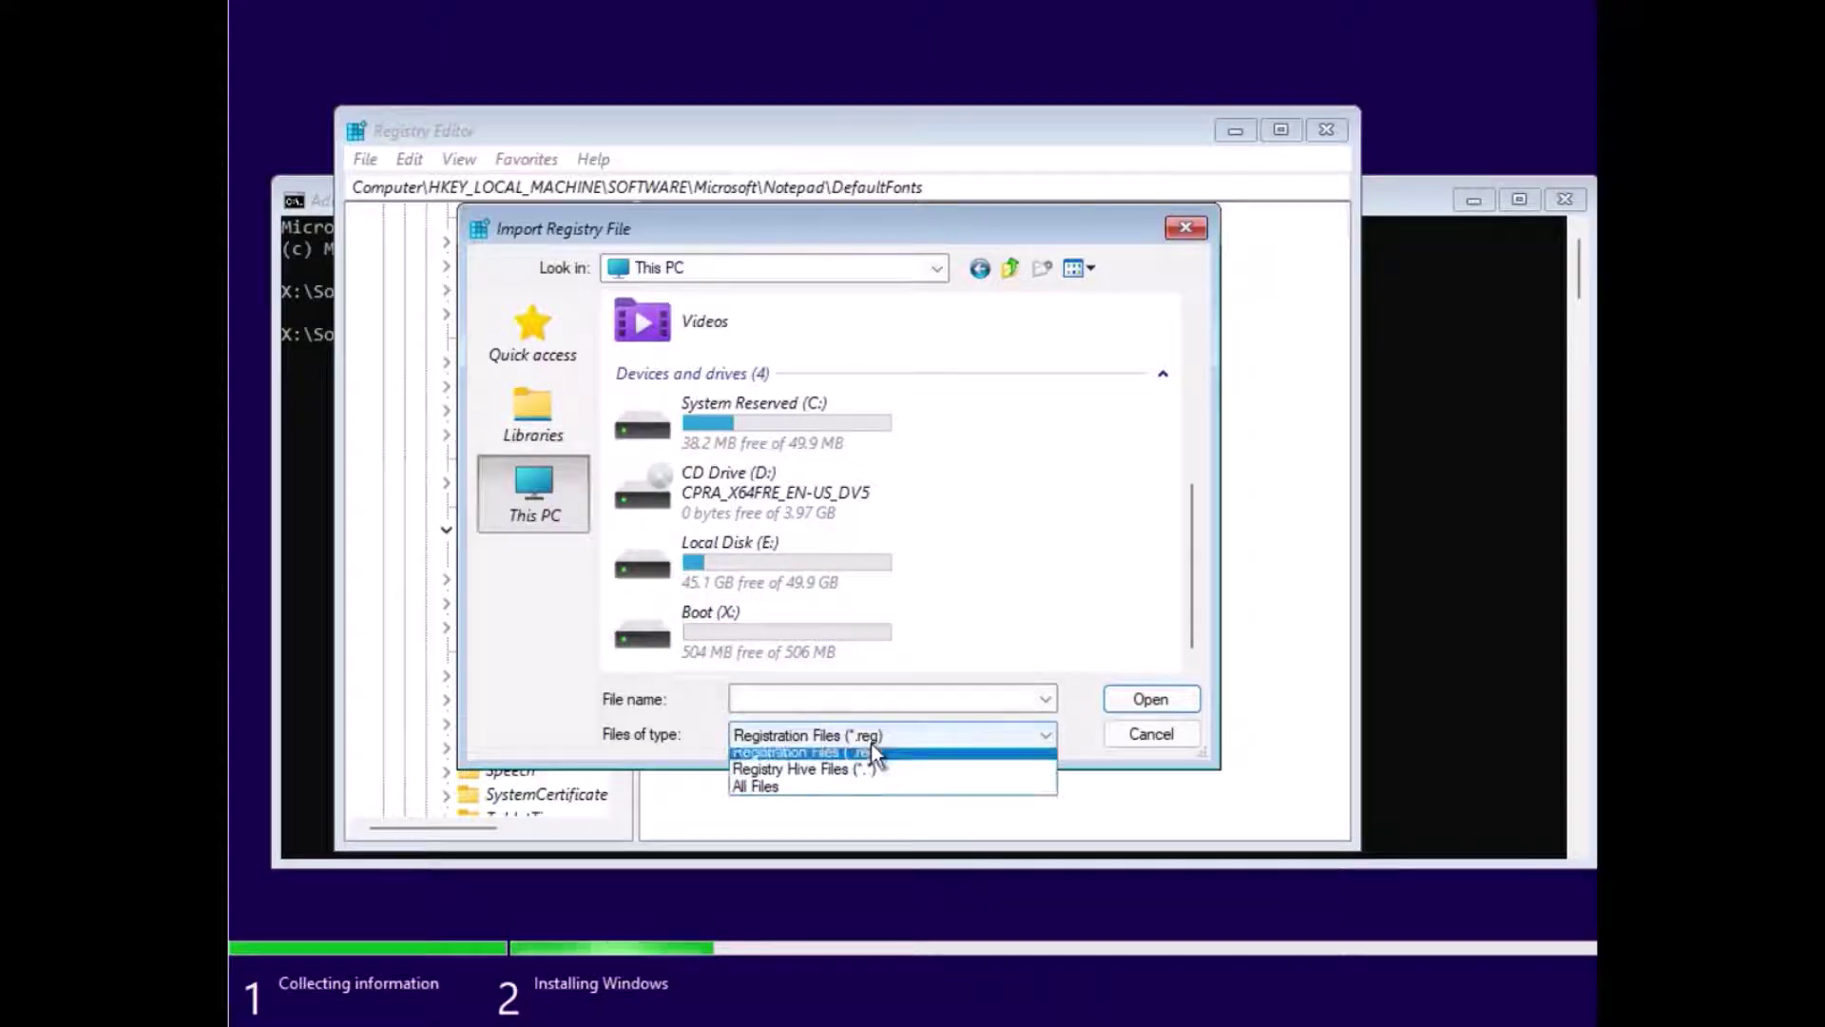
pyautogui.click(870, 791)
pyautogui.scroll(-3, 694, 585)
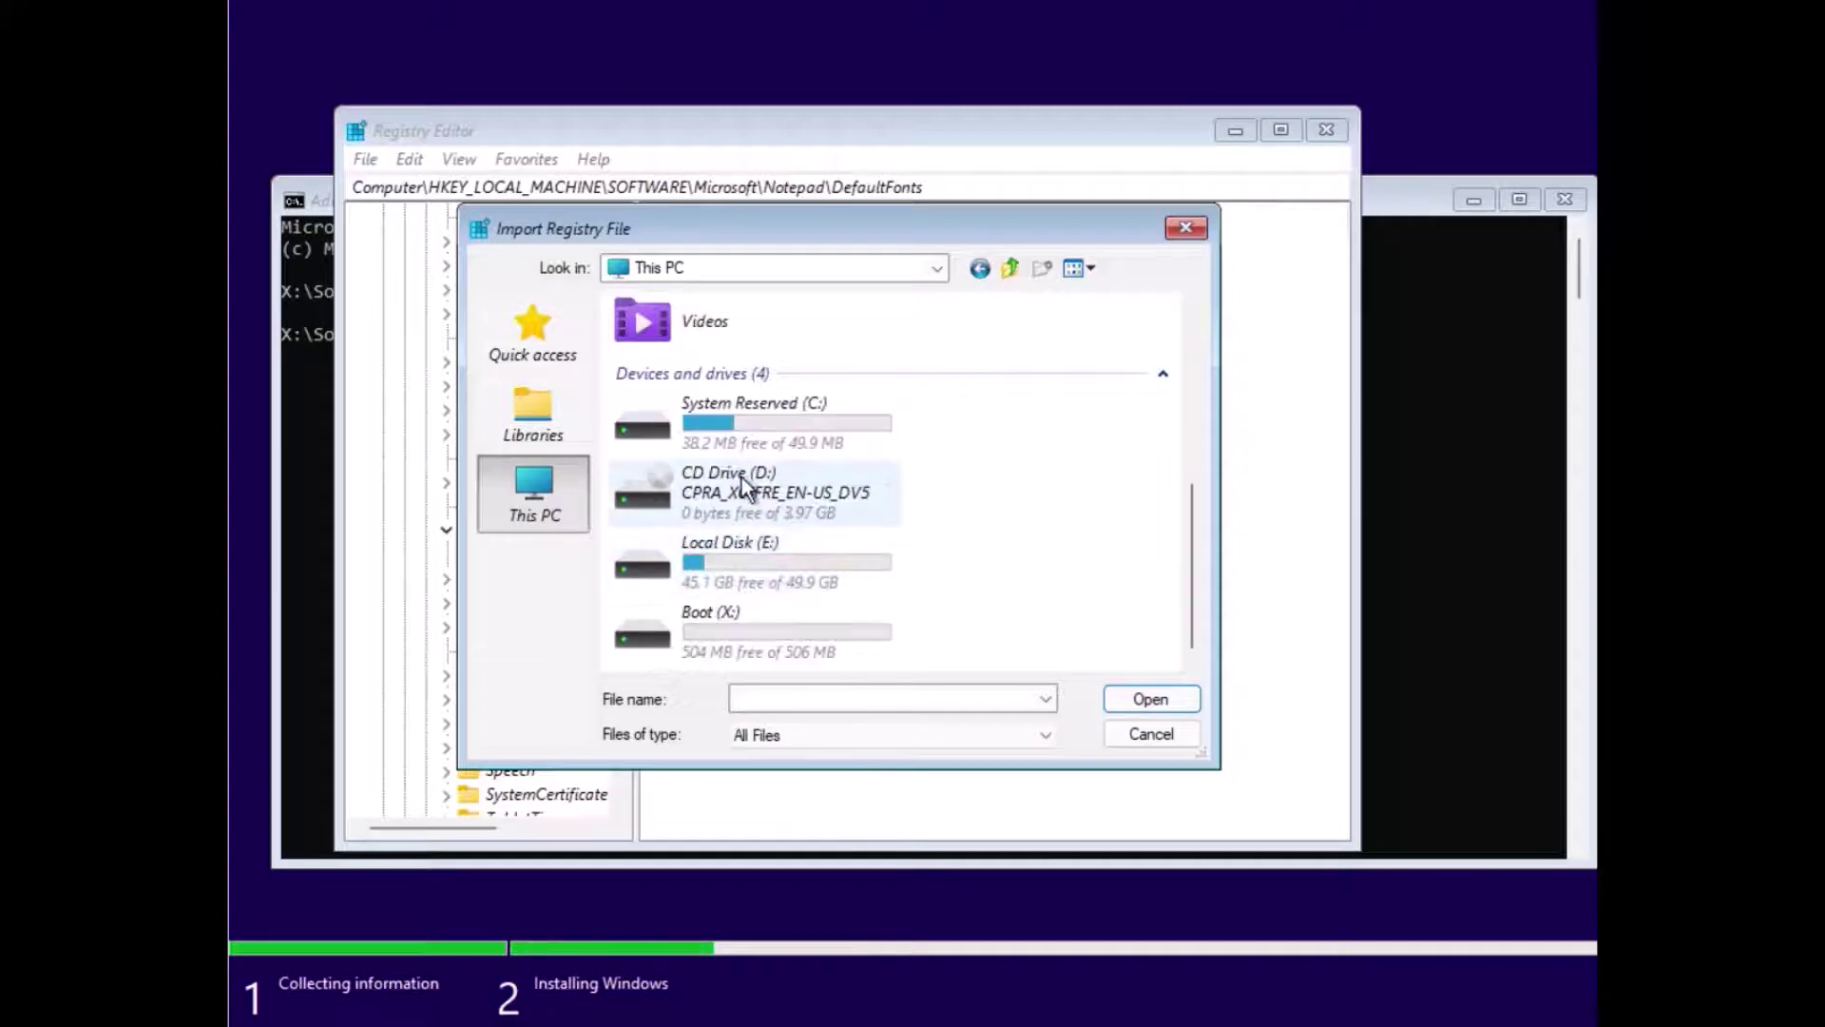
pyautogui.scroll(3, 755, 457)
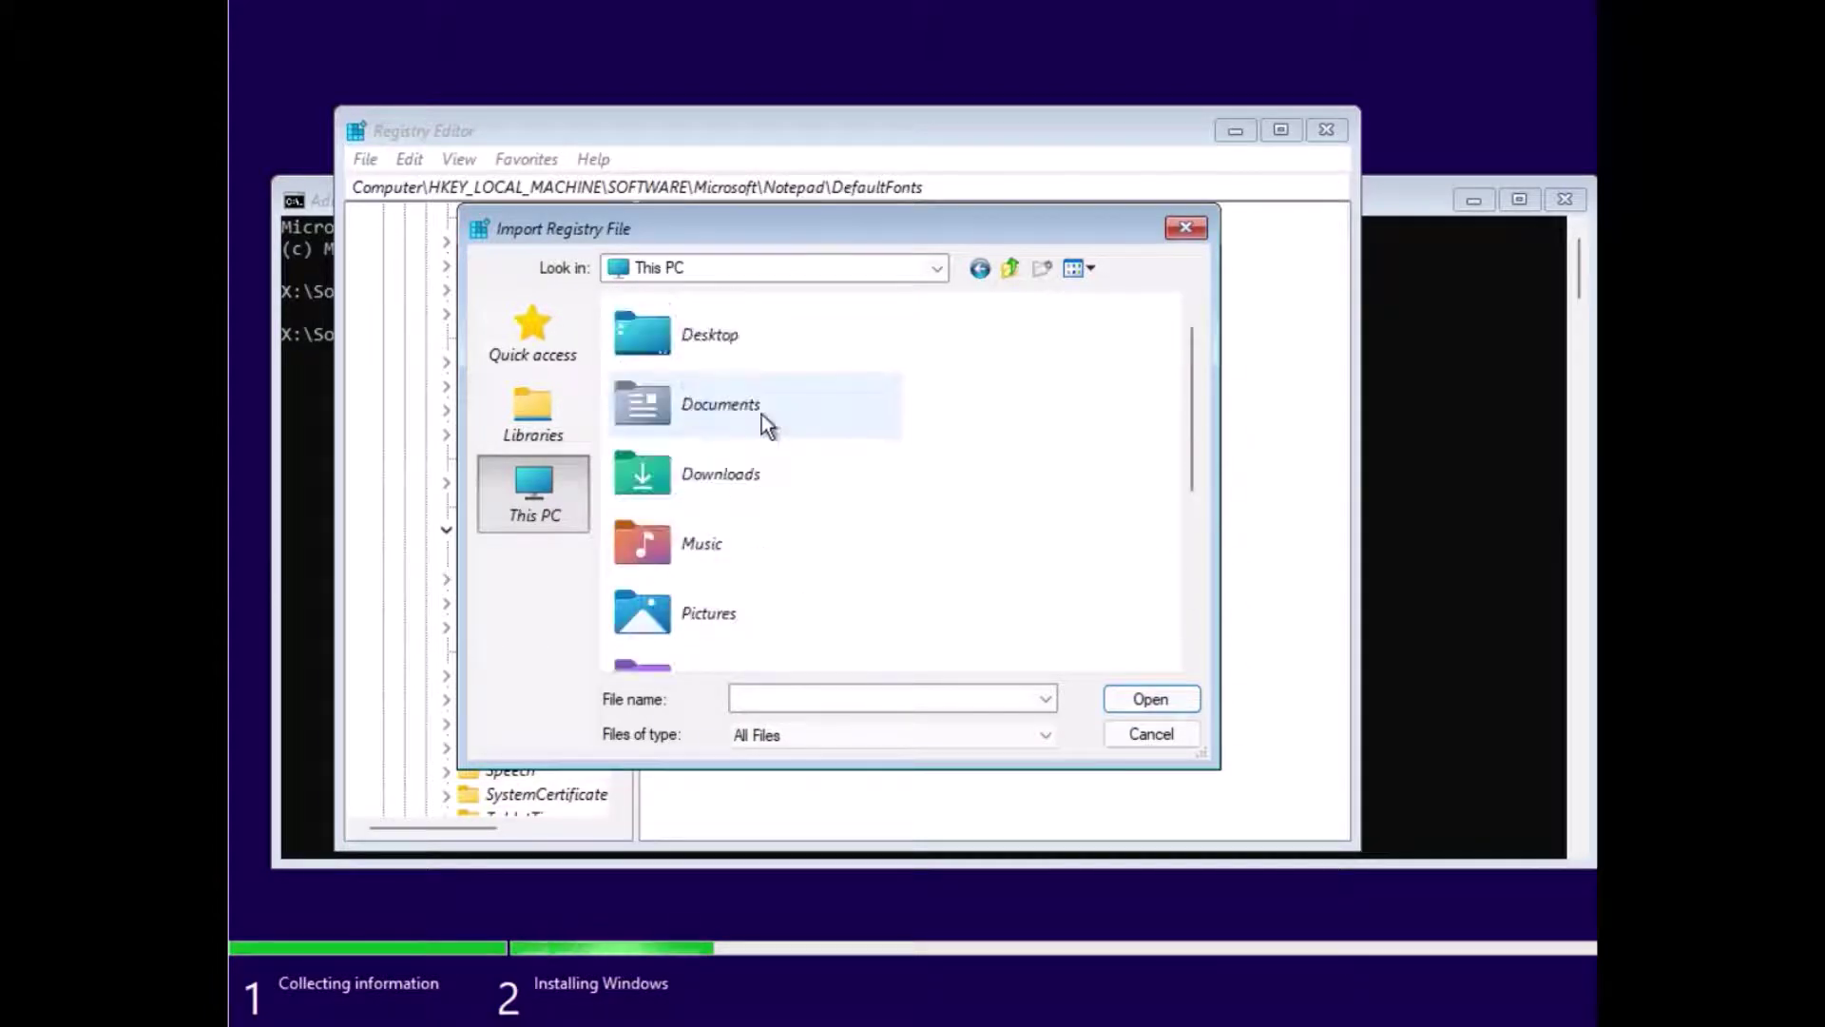
pyautogui.click(726, 487)
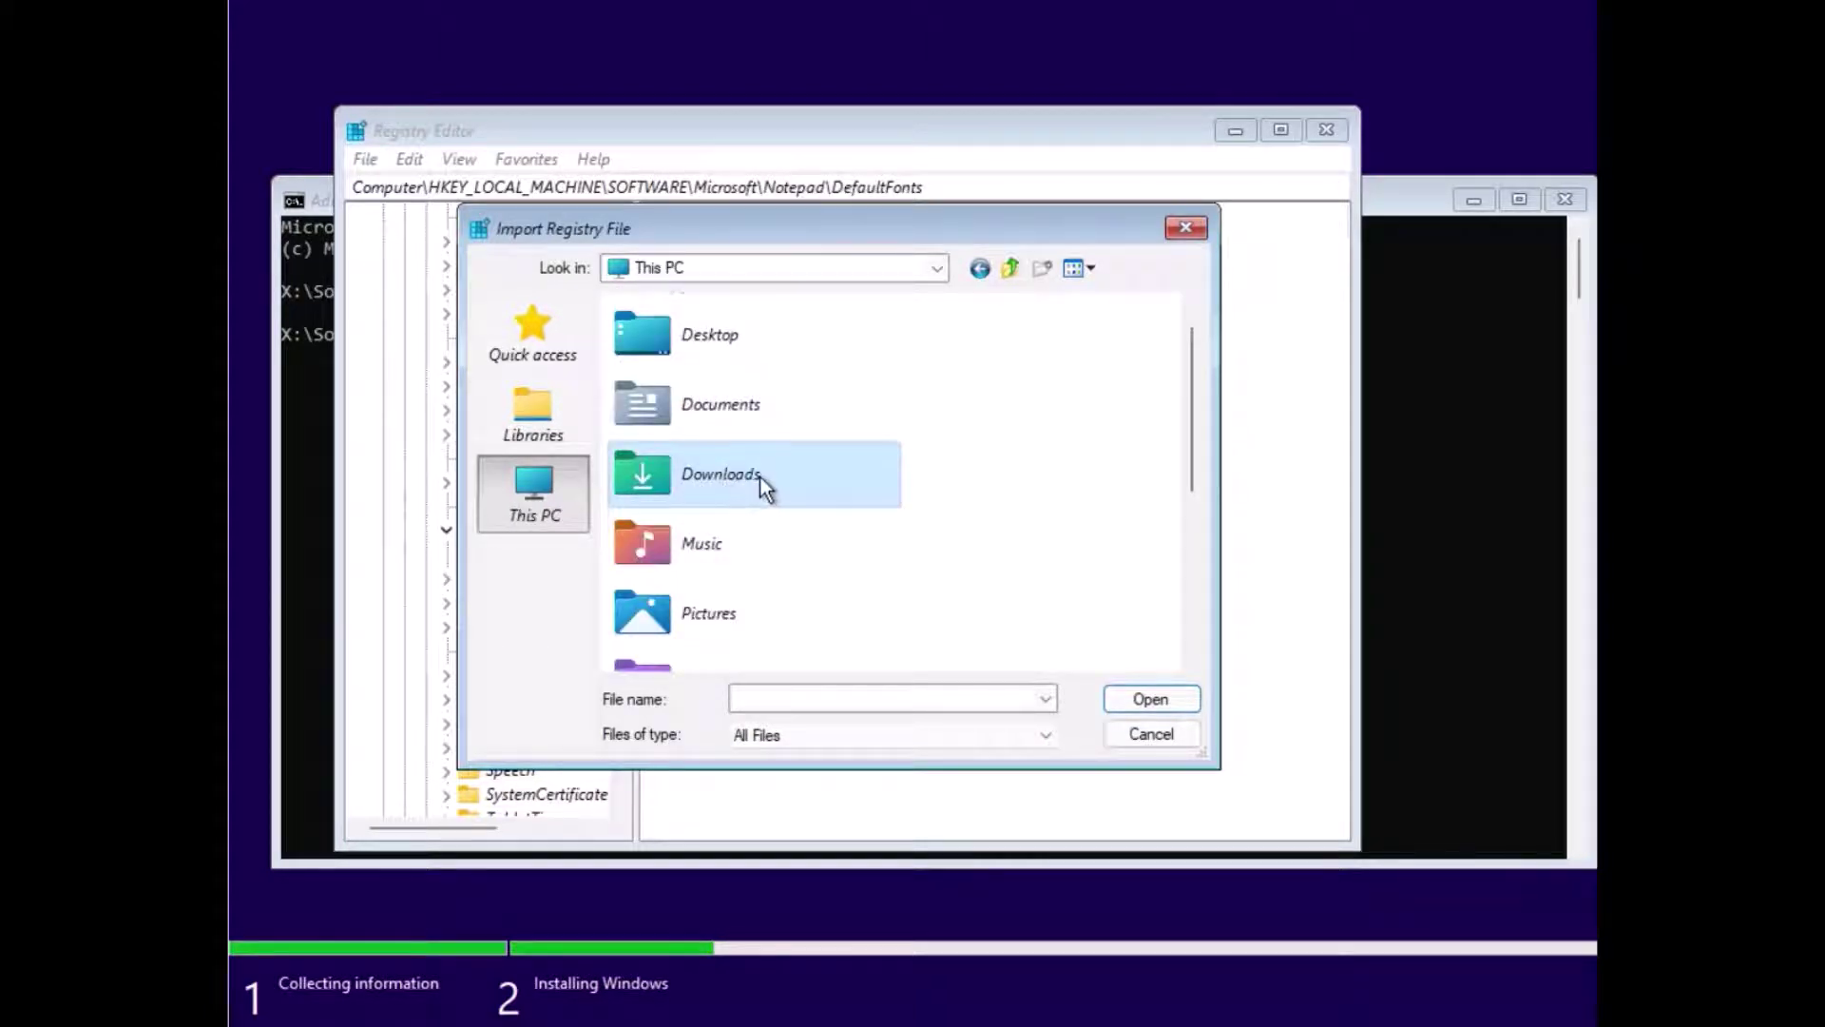
pyautogui.scroll(-3, 760, 476)
pyautogui.scroll(4, 776, 487)
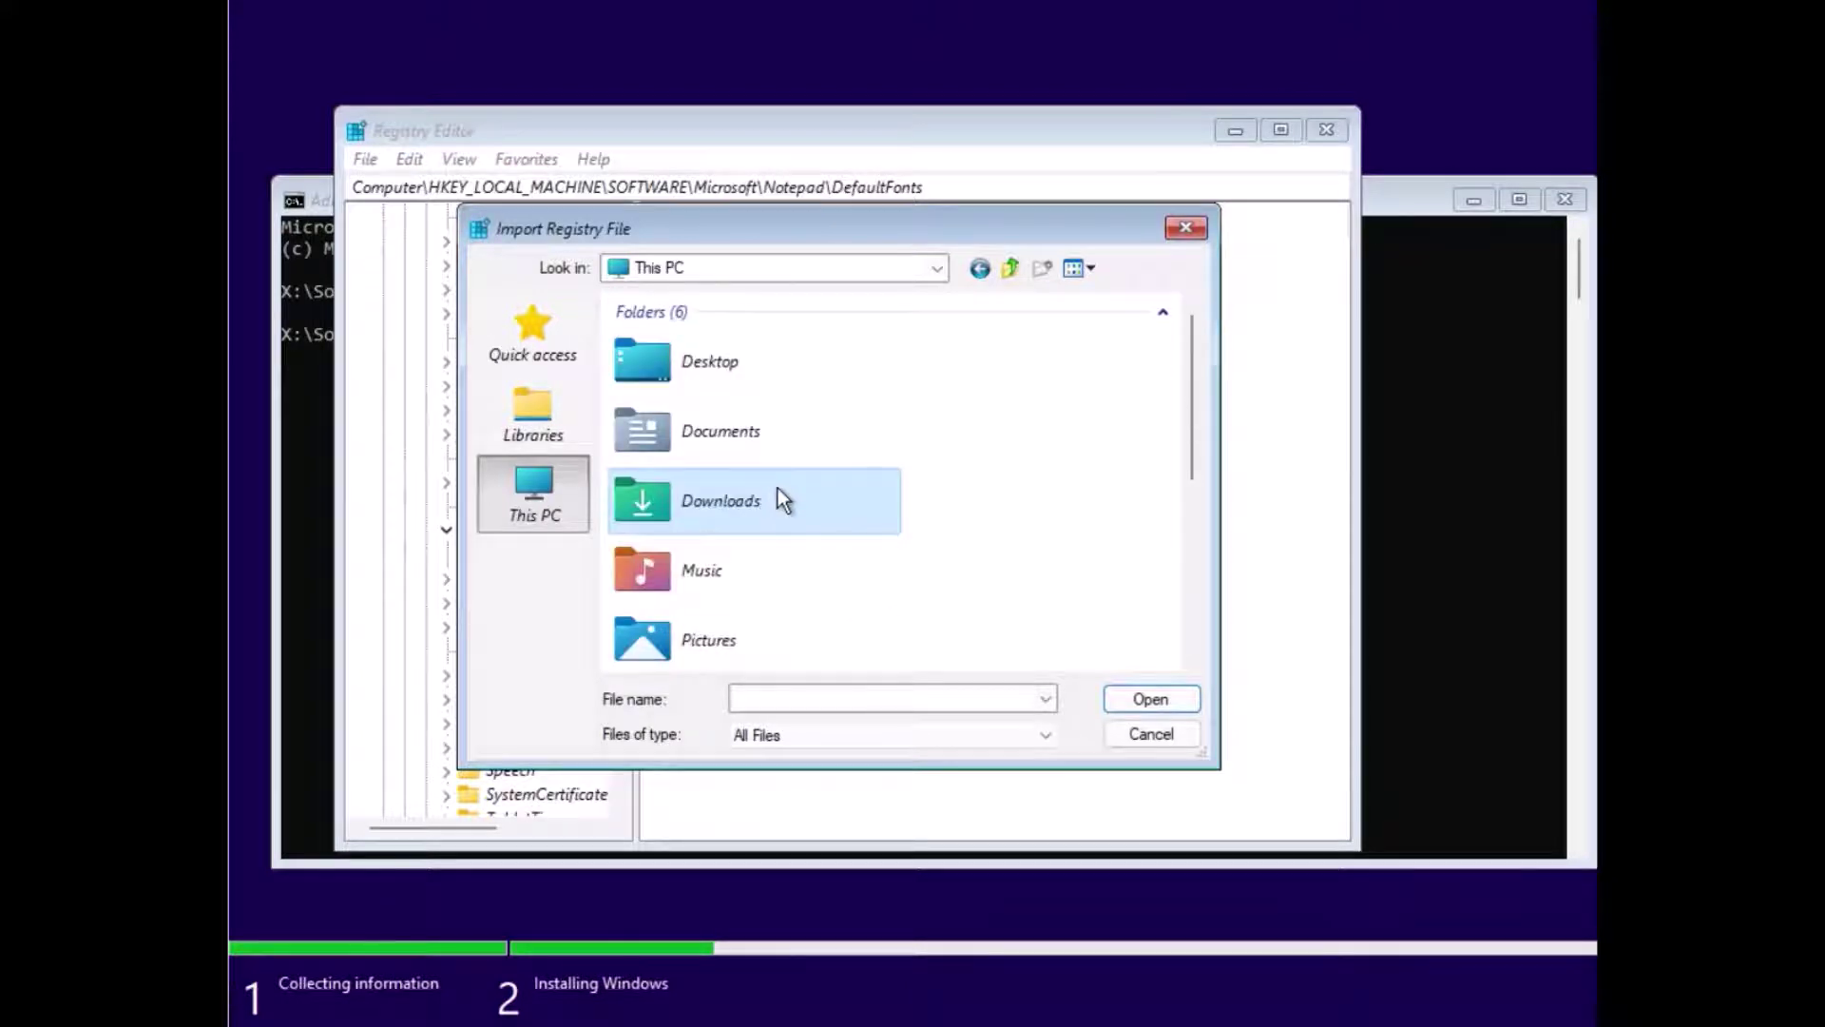
pyautogui.scroll(-3, 778, 487)
# Step: Browse Local Disk (E:) into Program Files, return to This PC, and cancel the import
pyautogui.click(778, 563)
pyautogui.doubleClick(777, 563)
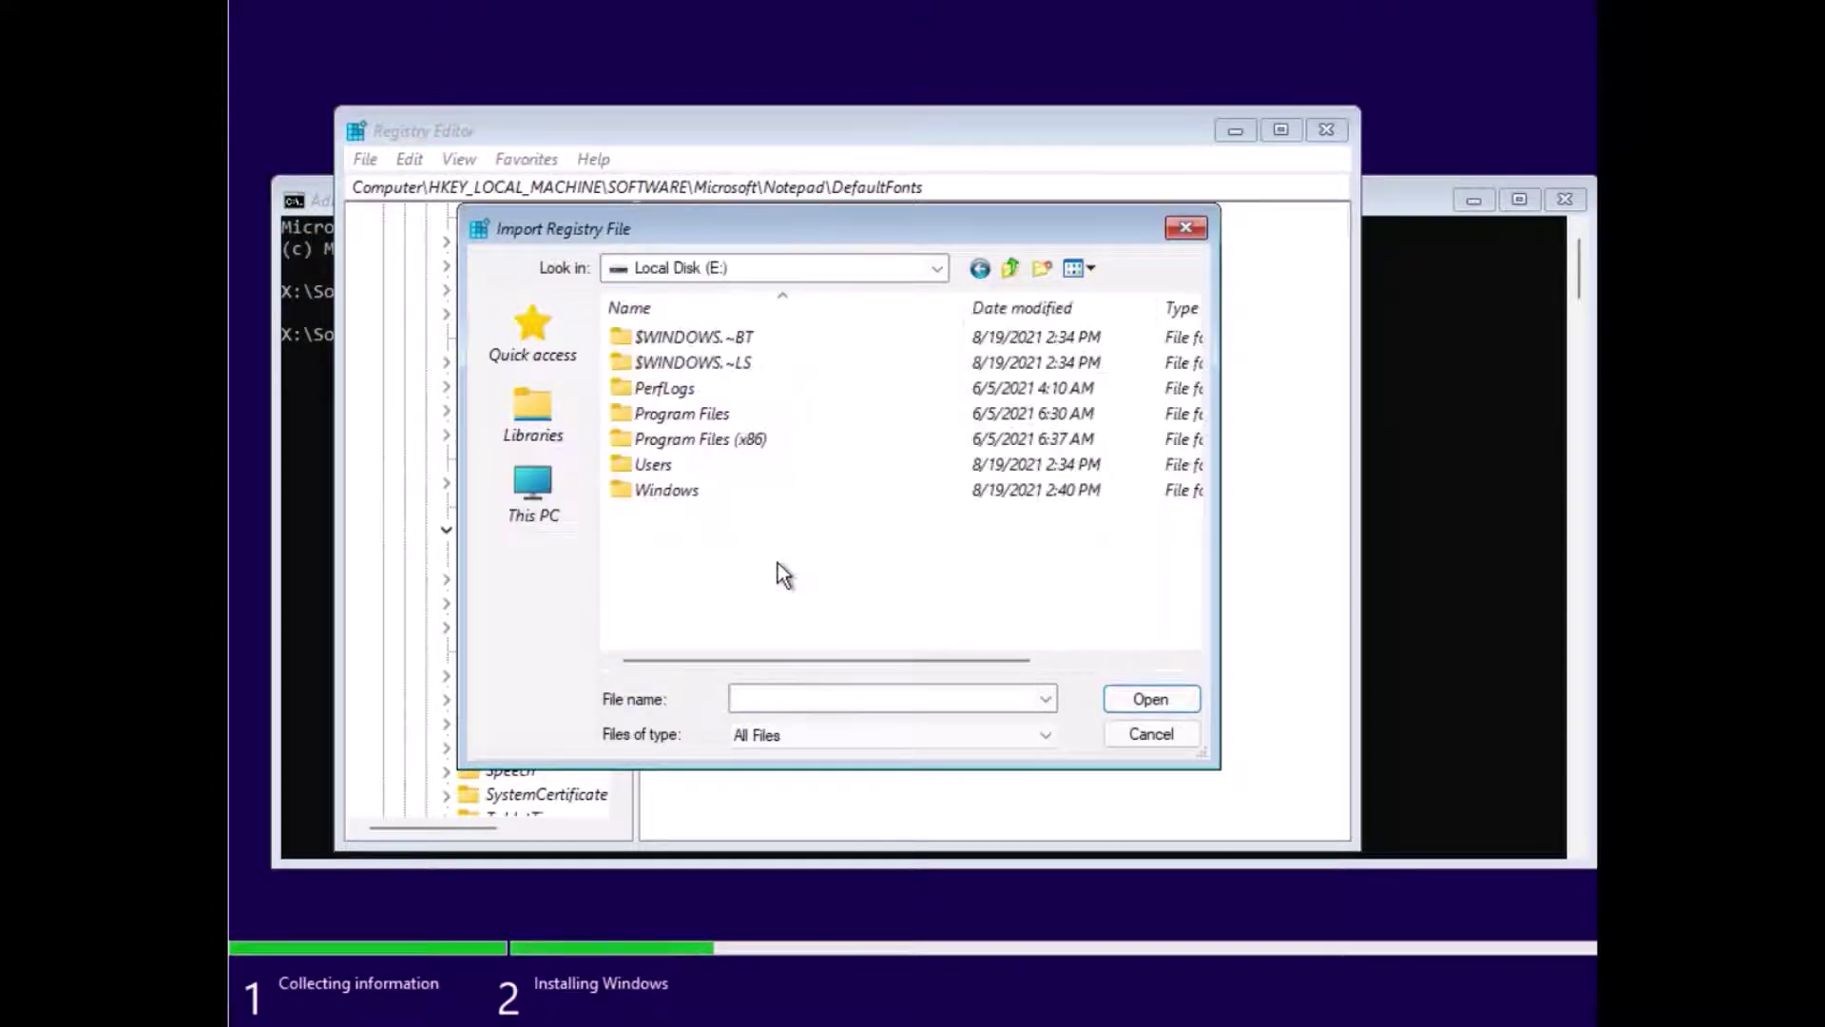
pyautogui.click(683, 469)
pyautogui.click(687, 411)
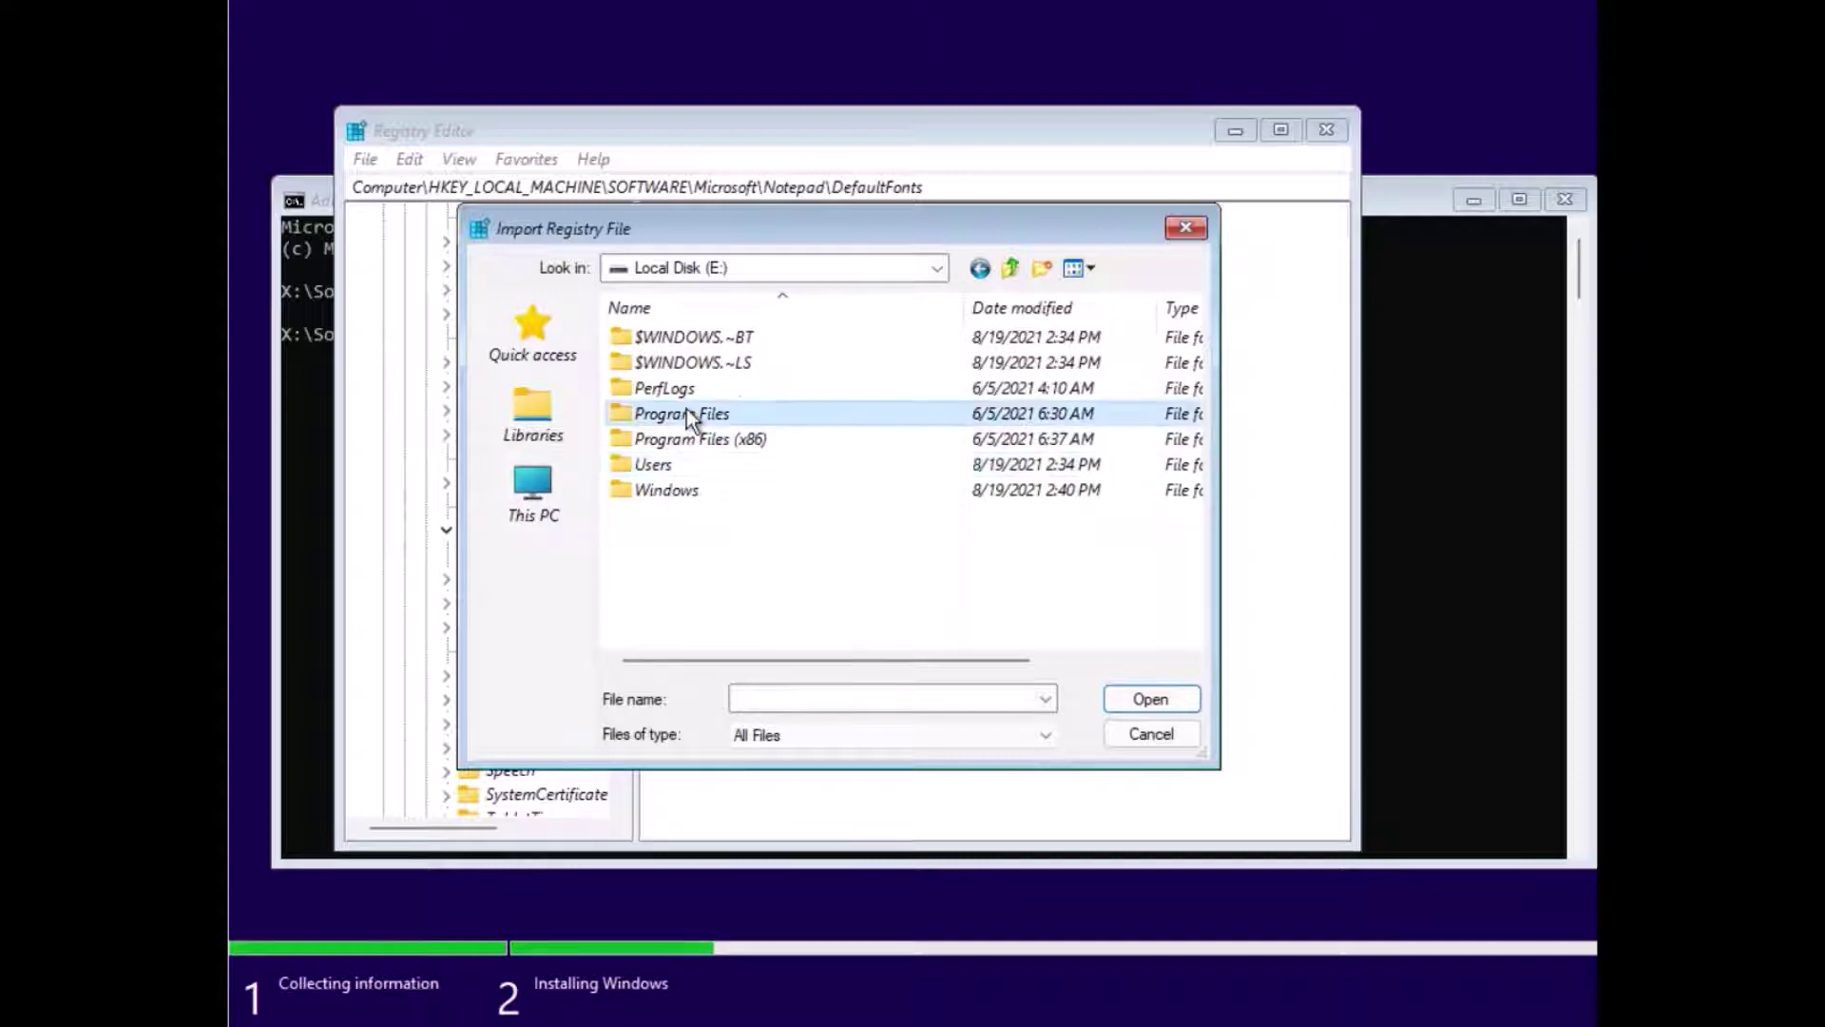
pyautogui.doubleClick(687, 411)
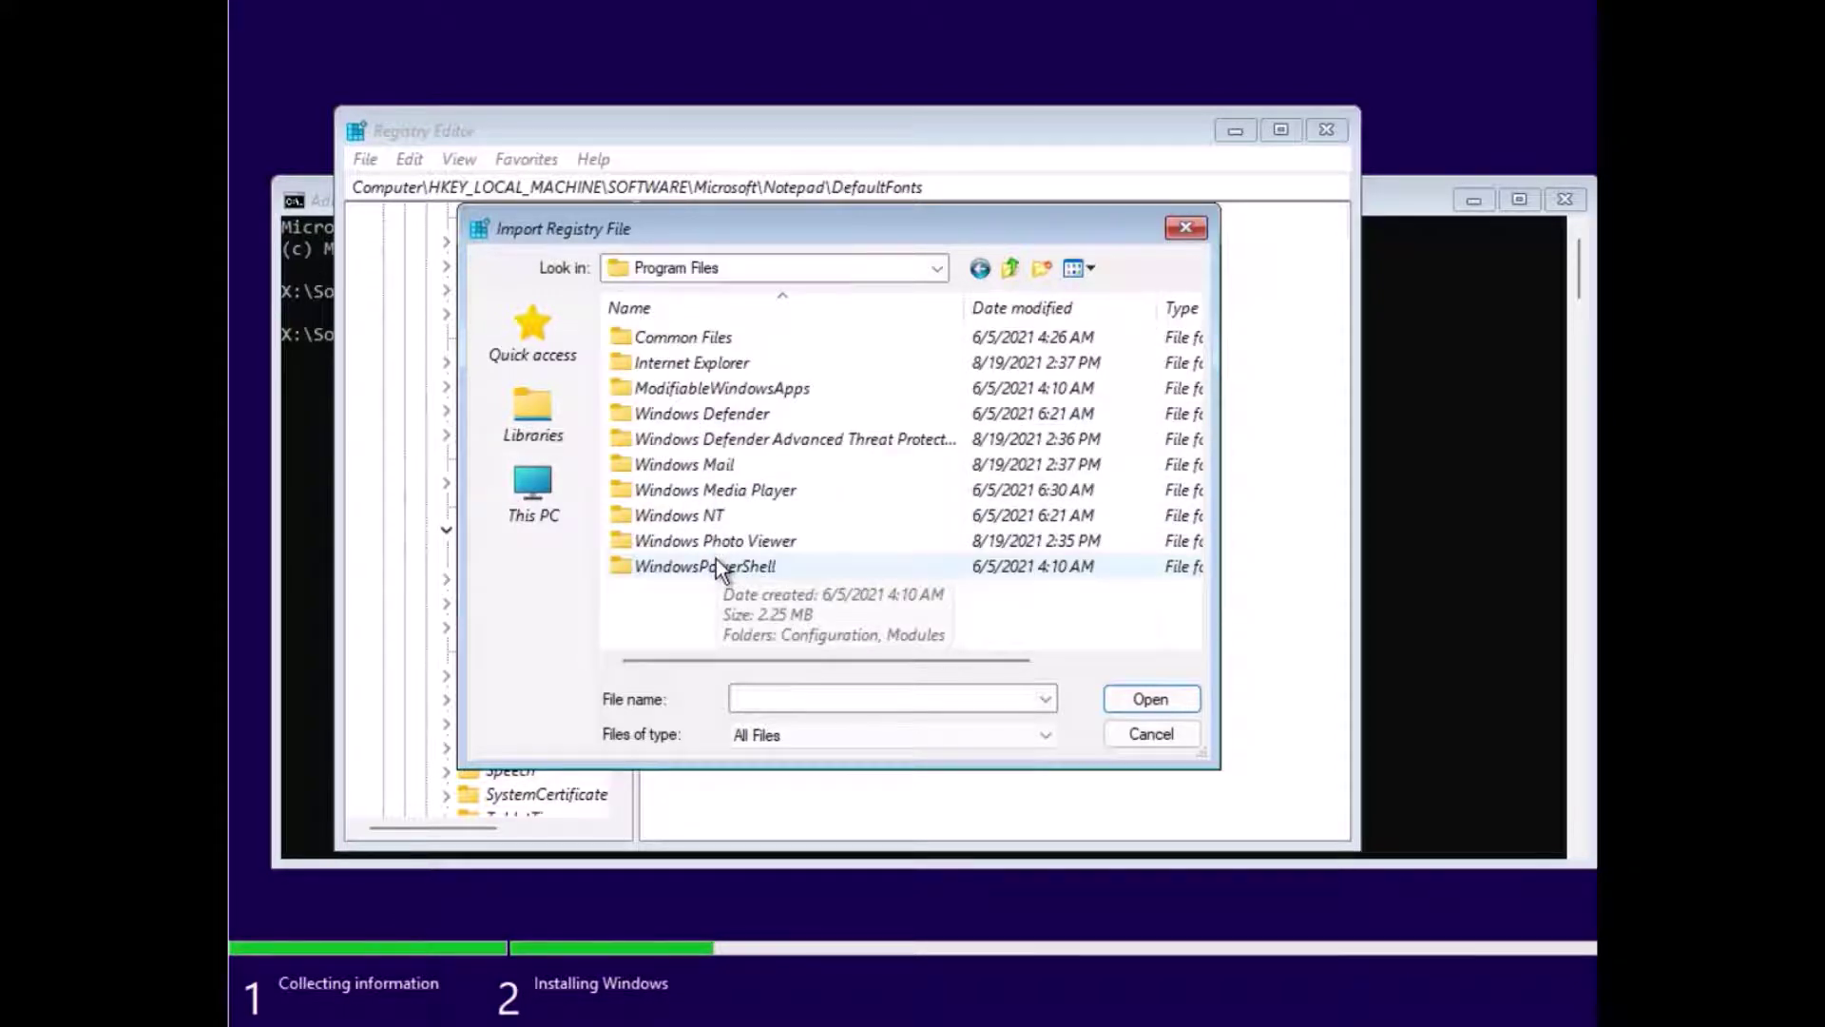
pyautogui.click(533, 489)
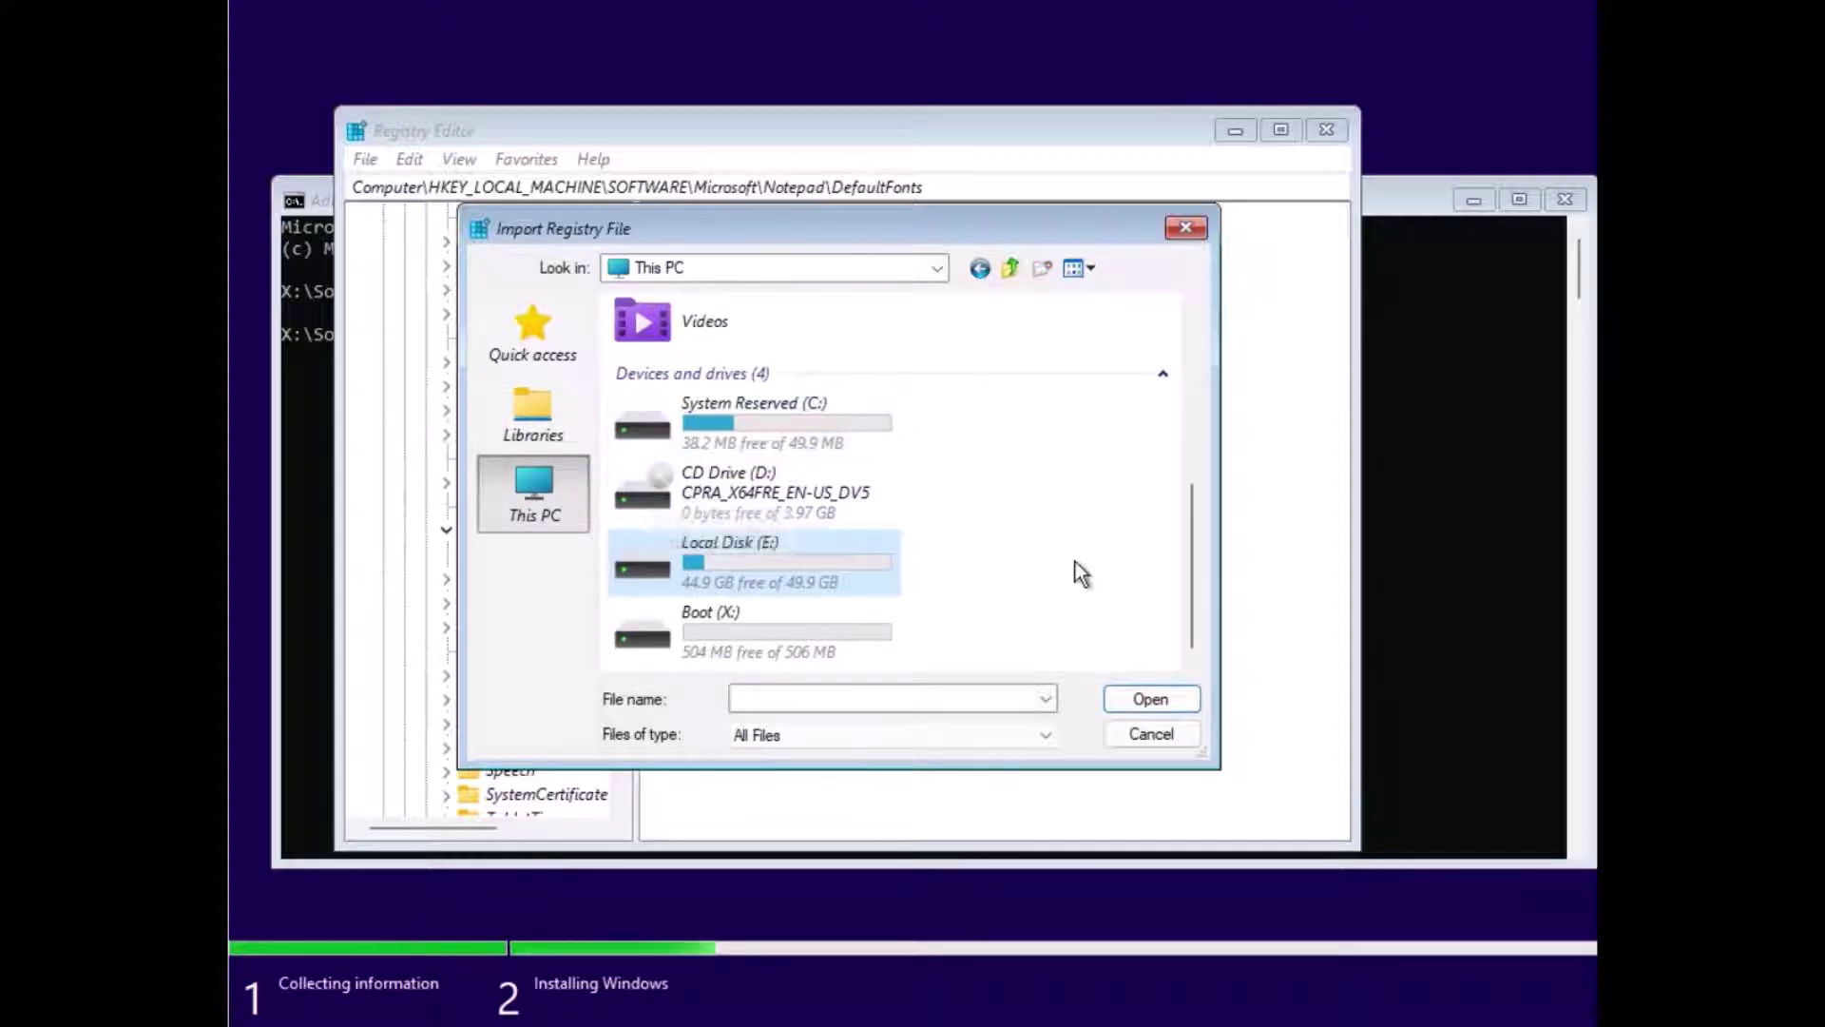
pyautogui.click(1123, 742)
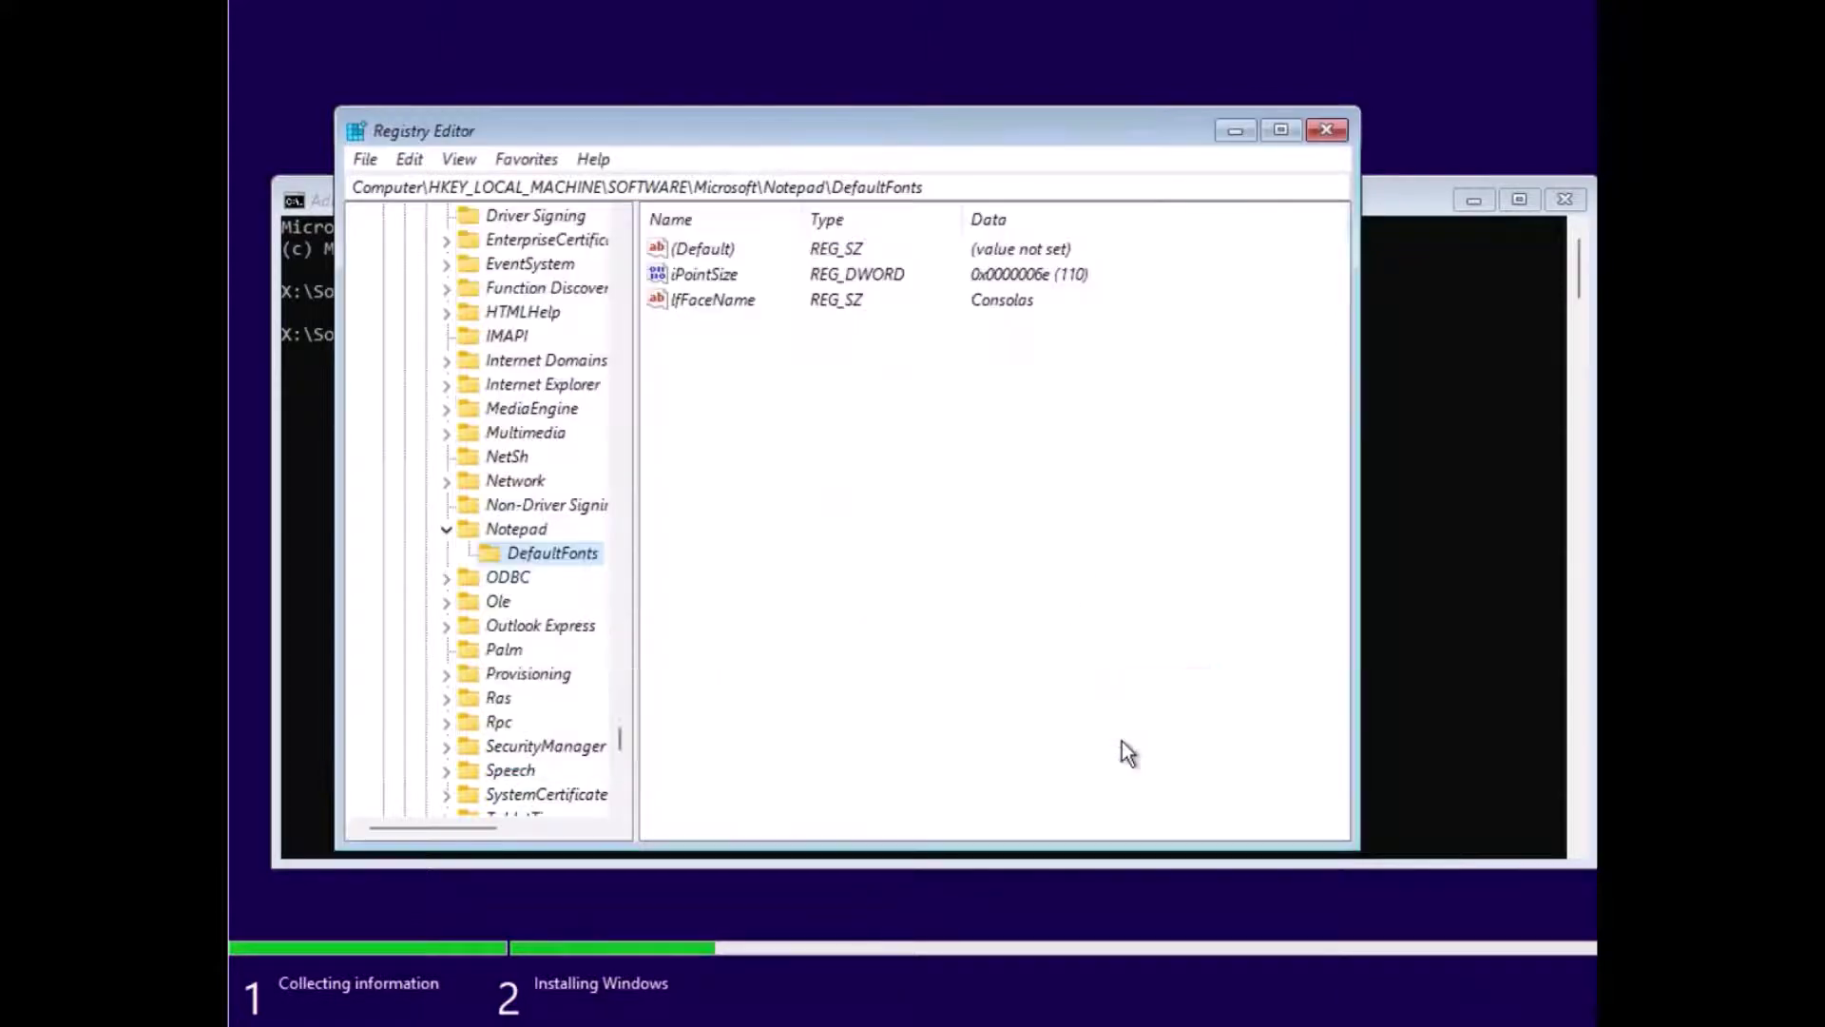
# Step: Minimize Registry Editor and the command window to reveal setup's progress
pyautogui.click(1233, 132)
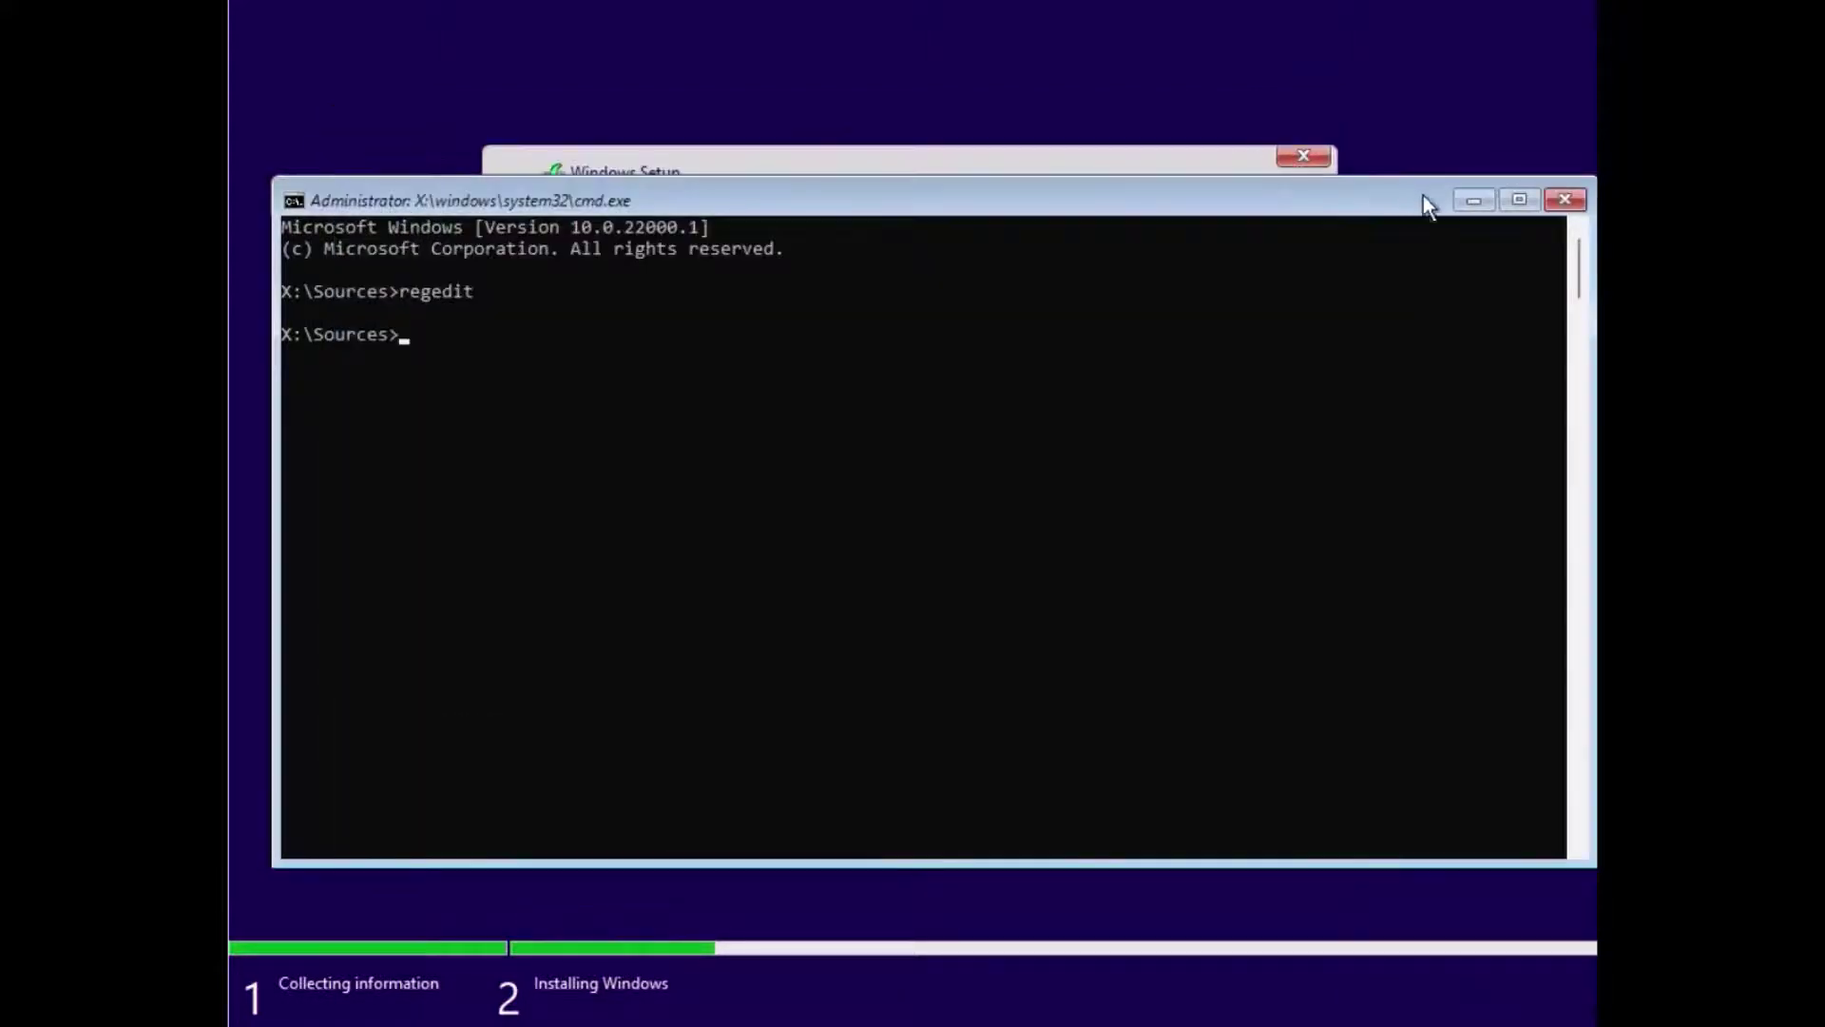
pyautogui.click(1471, 198)
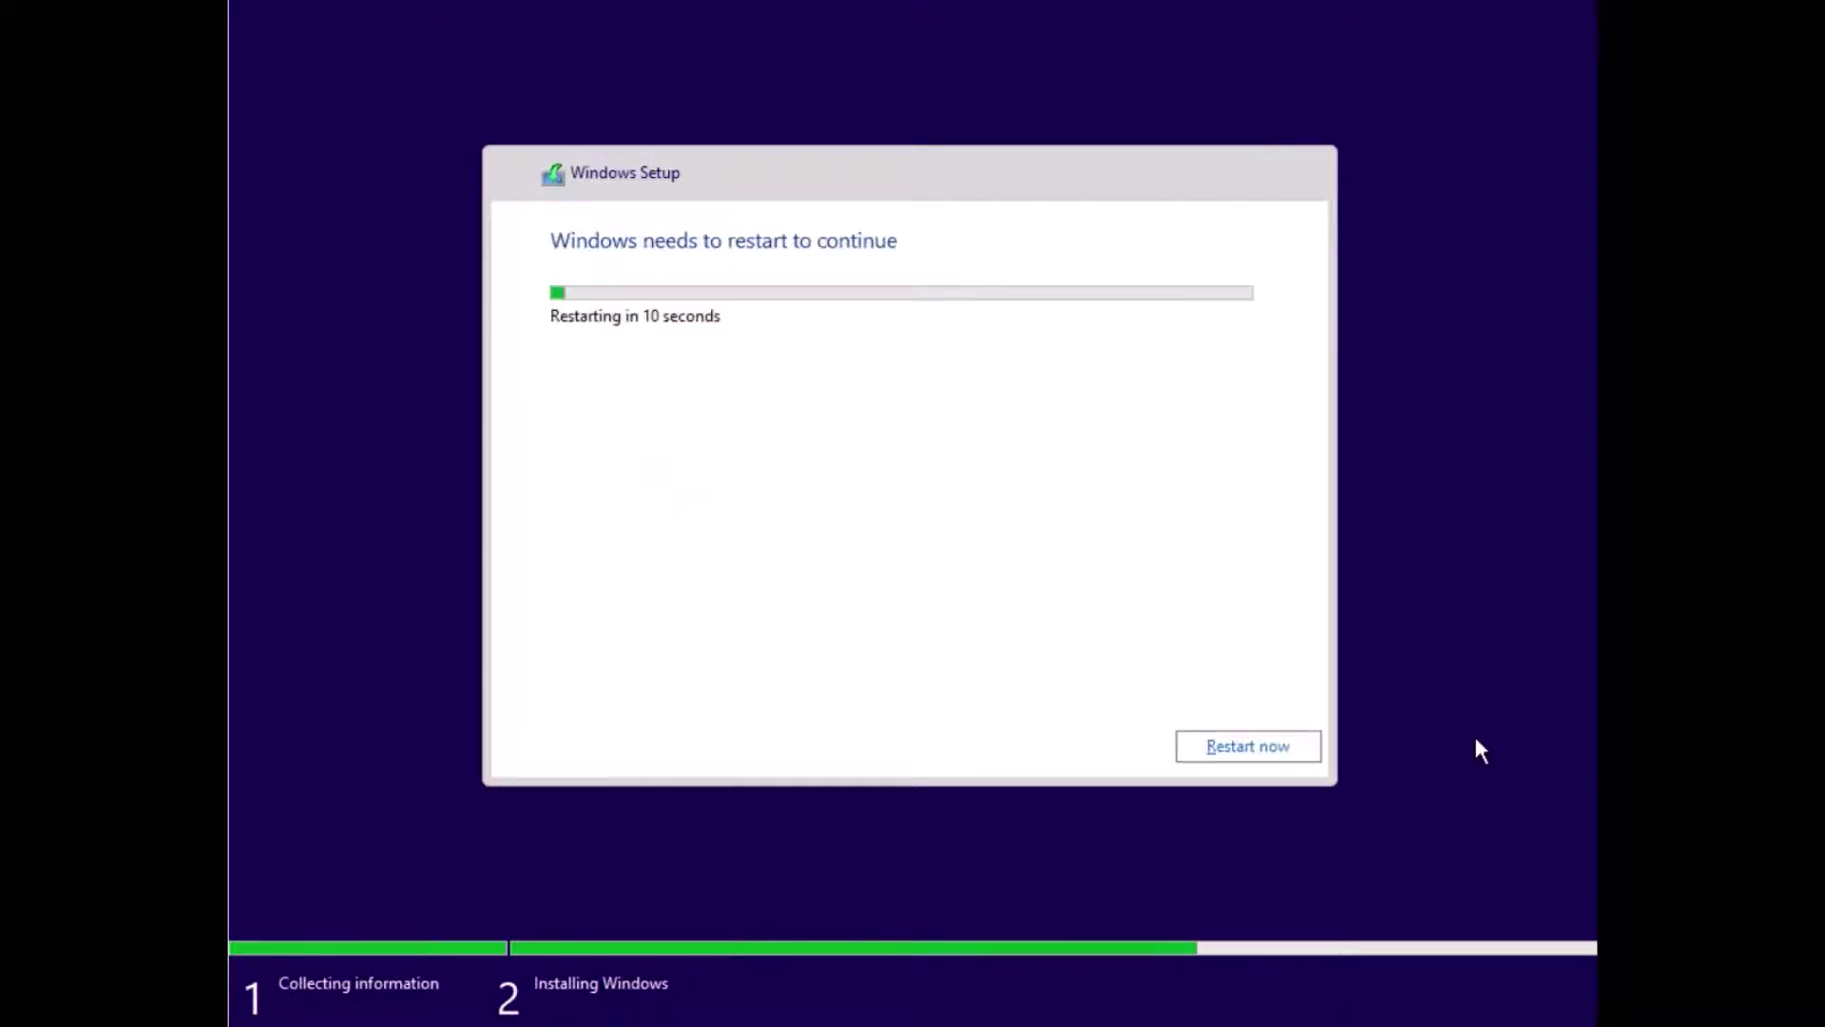
# Step: Restart Windows now so setup reboots into the out-of-box screens
pyautogui.click(1251, 750)
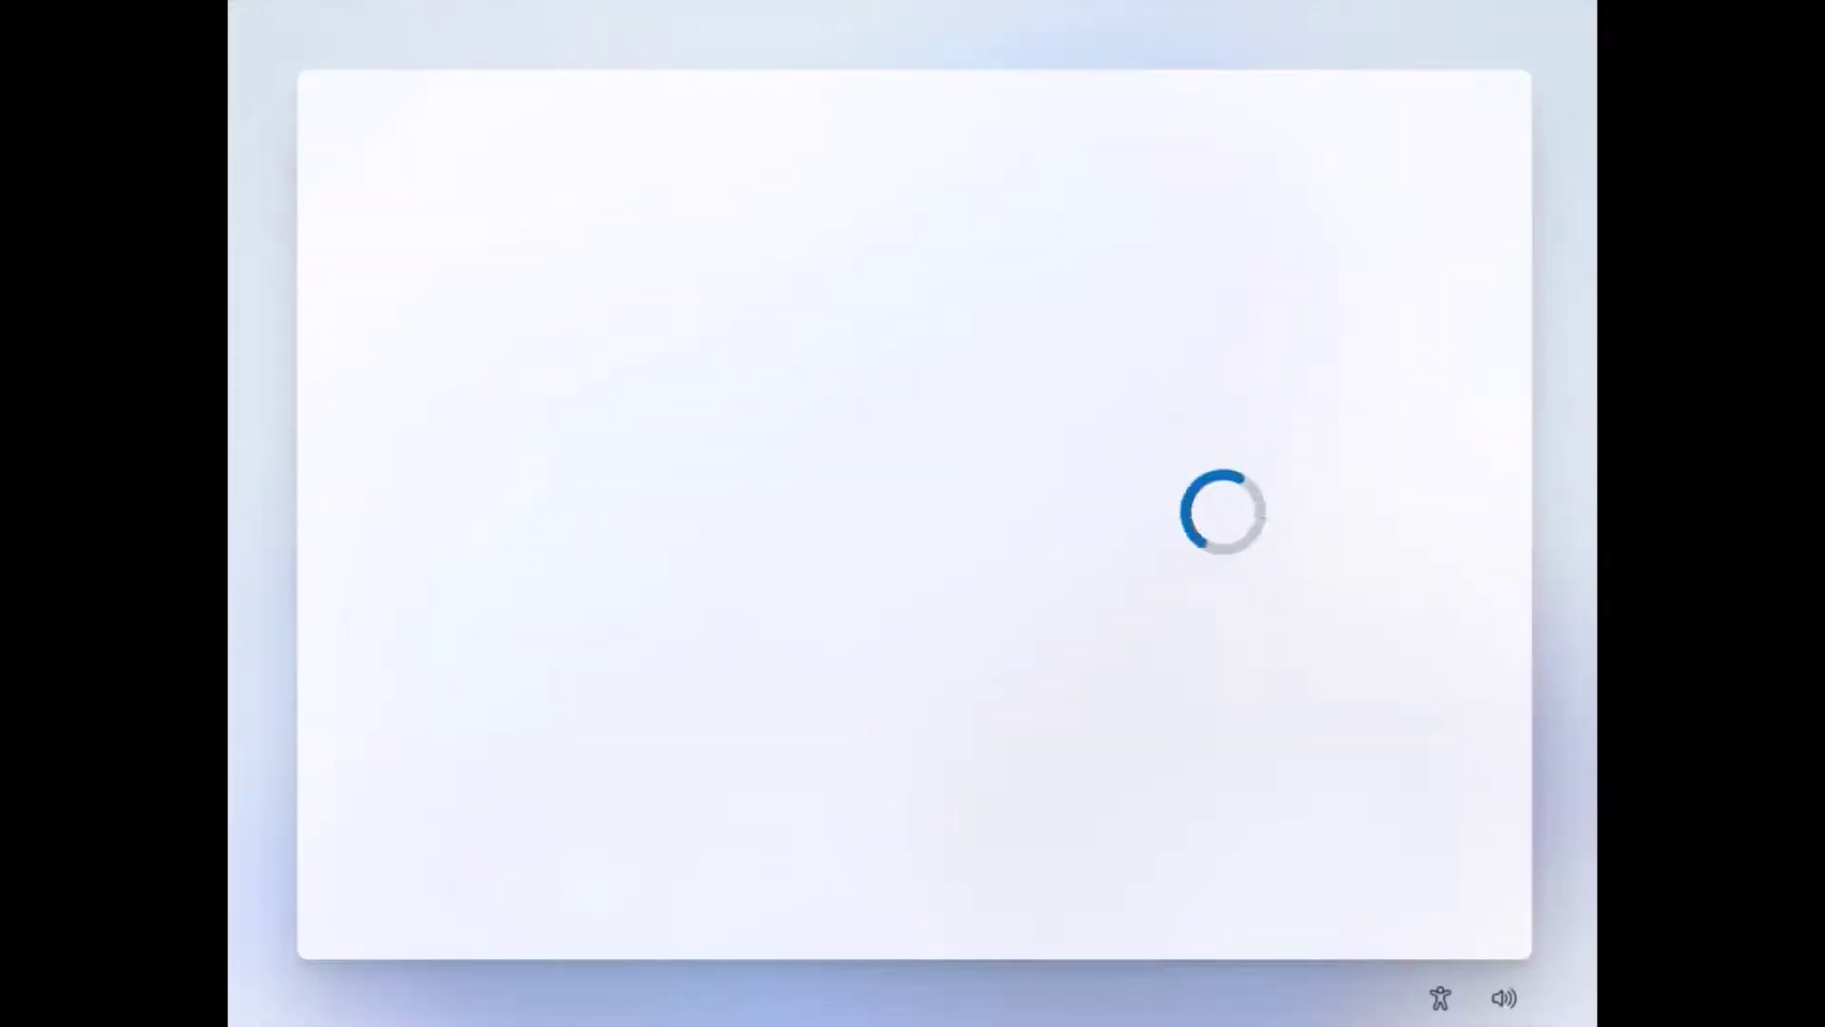
# Step: Confirm the suggested country or region and the US keyboard layout
pyautogui.click(1320, 869)
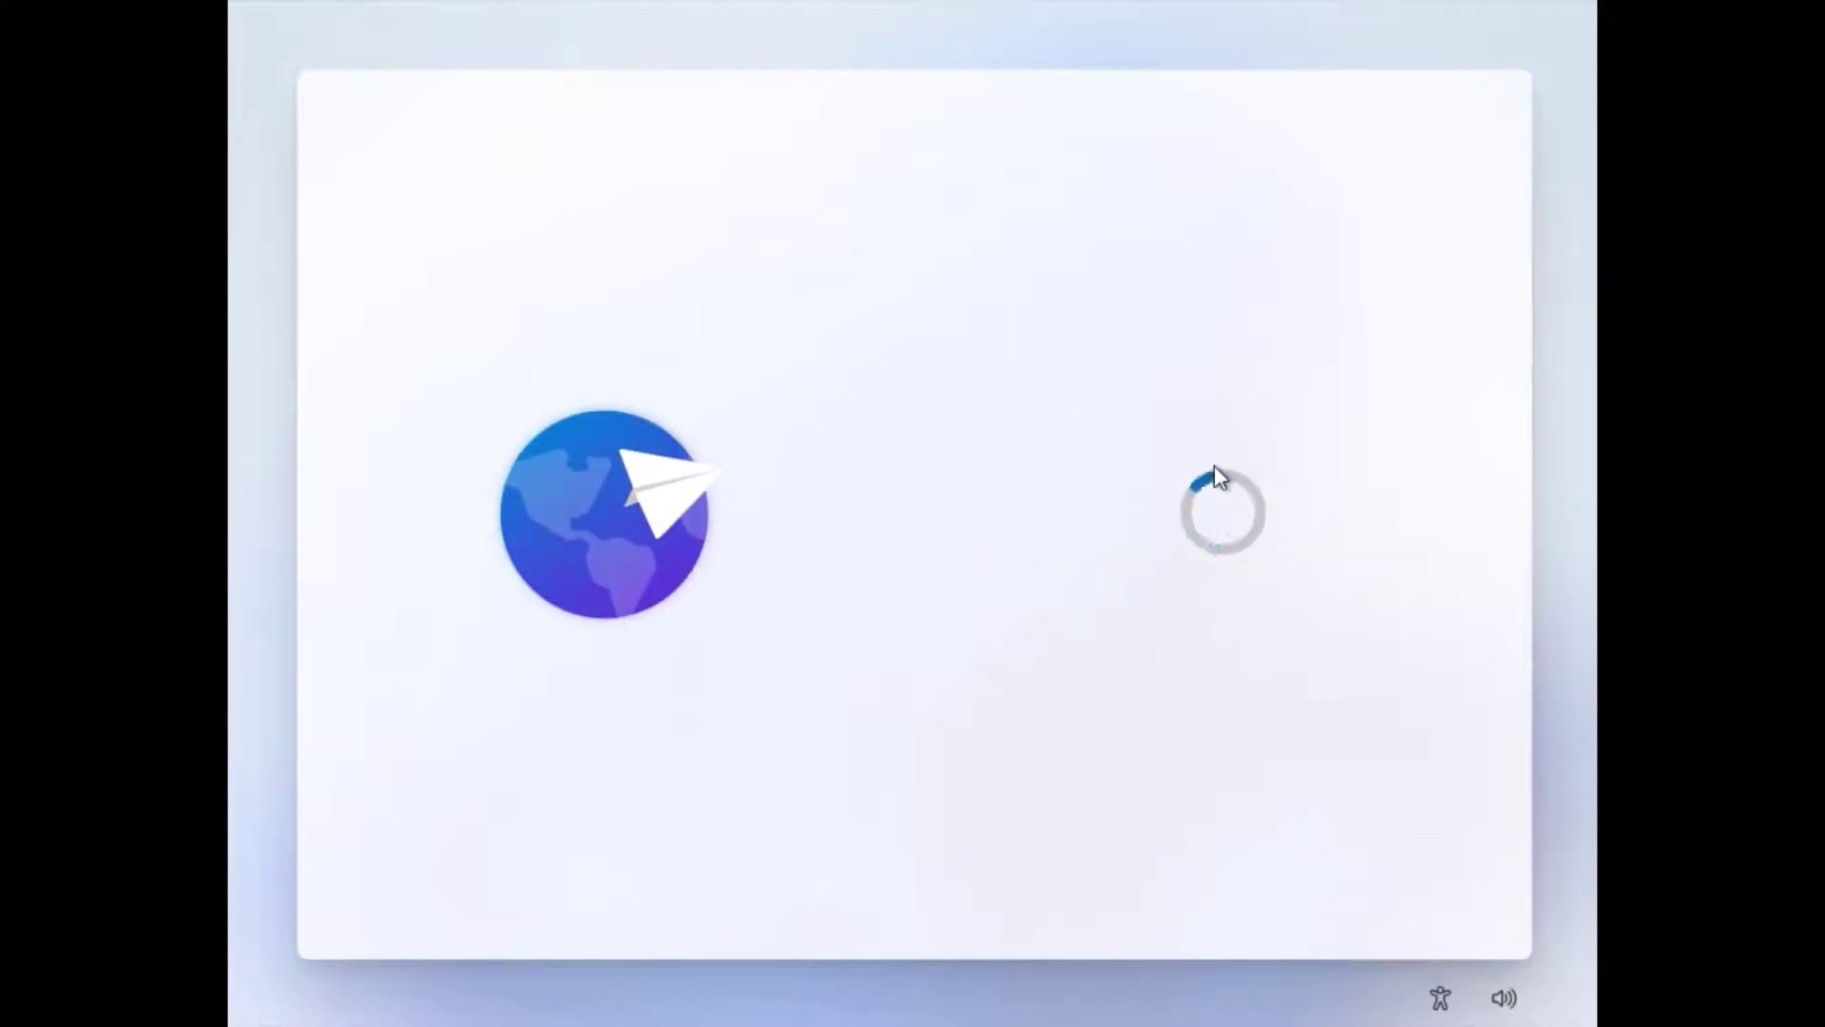
pyautogui.click(1389, 872)
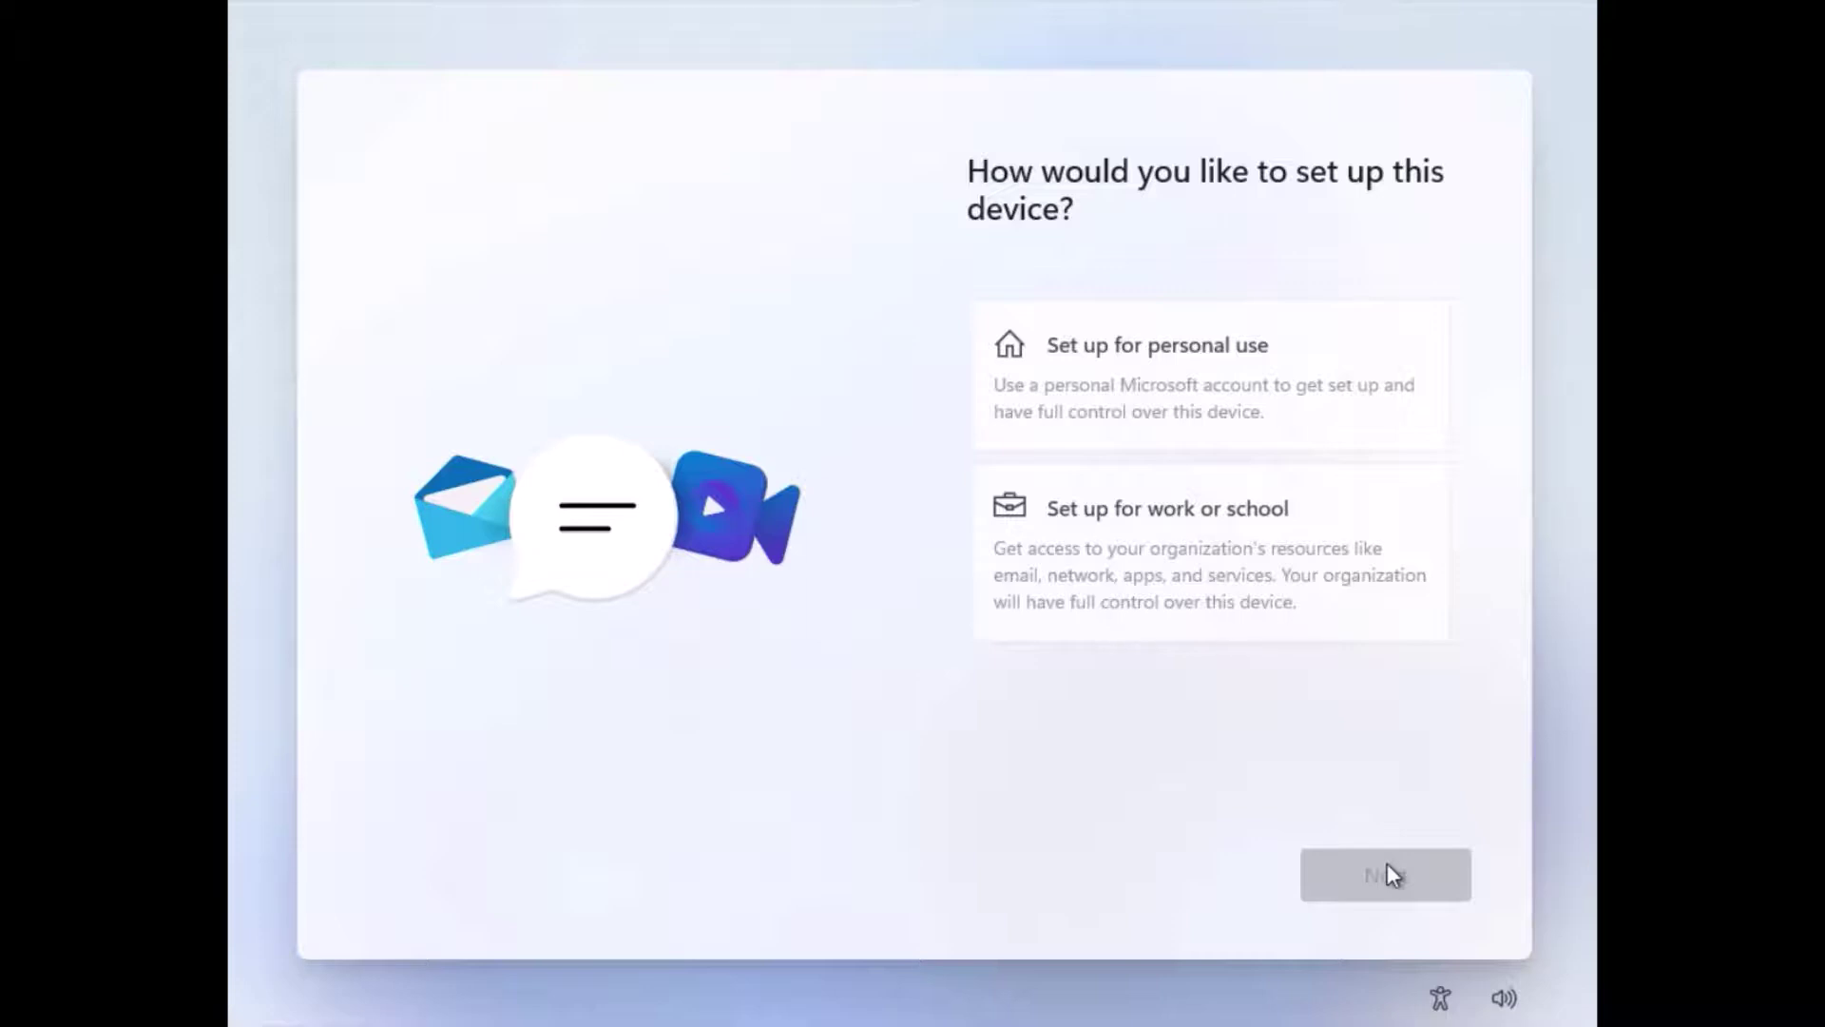
# Step: Choose personal use and create the offline local account 'PersAdmin' with a password
pyautogui.click(1349, 872)
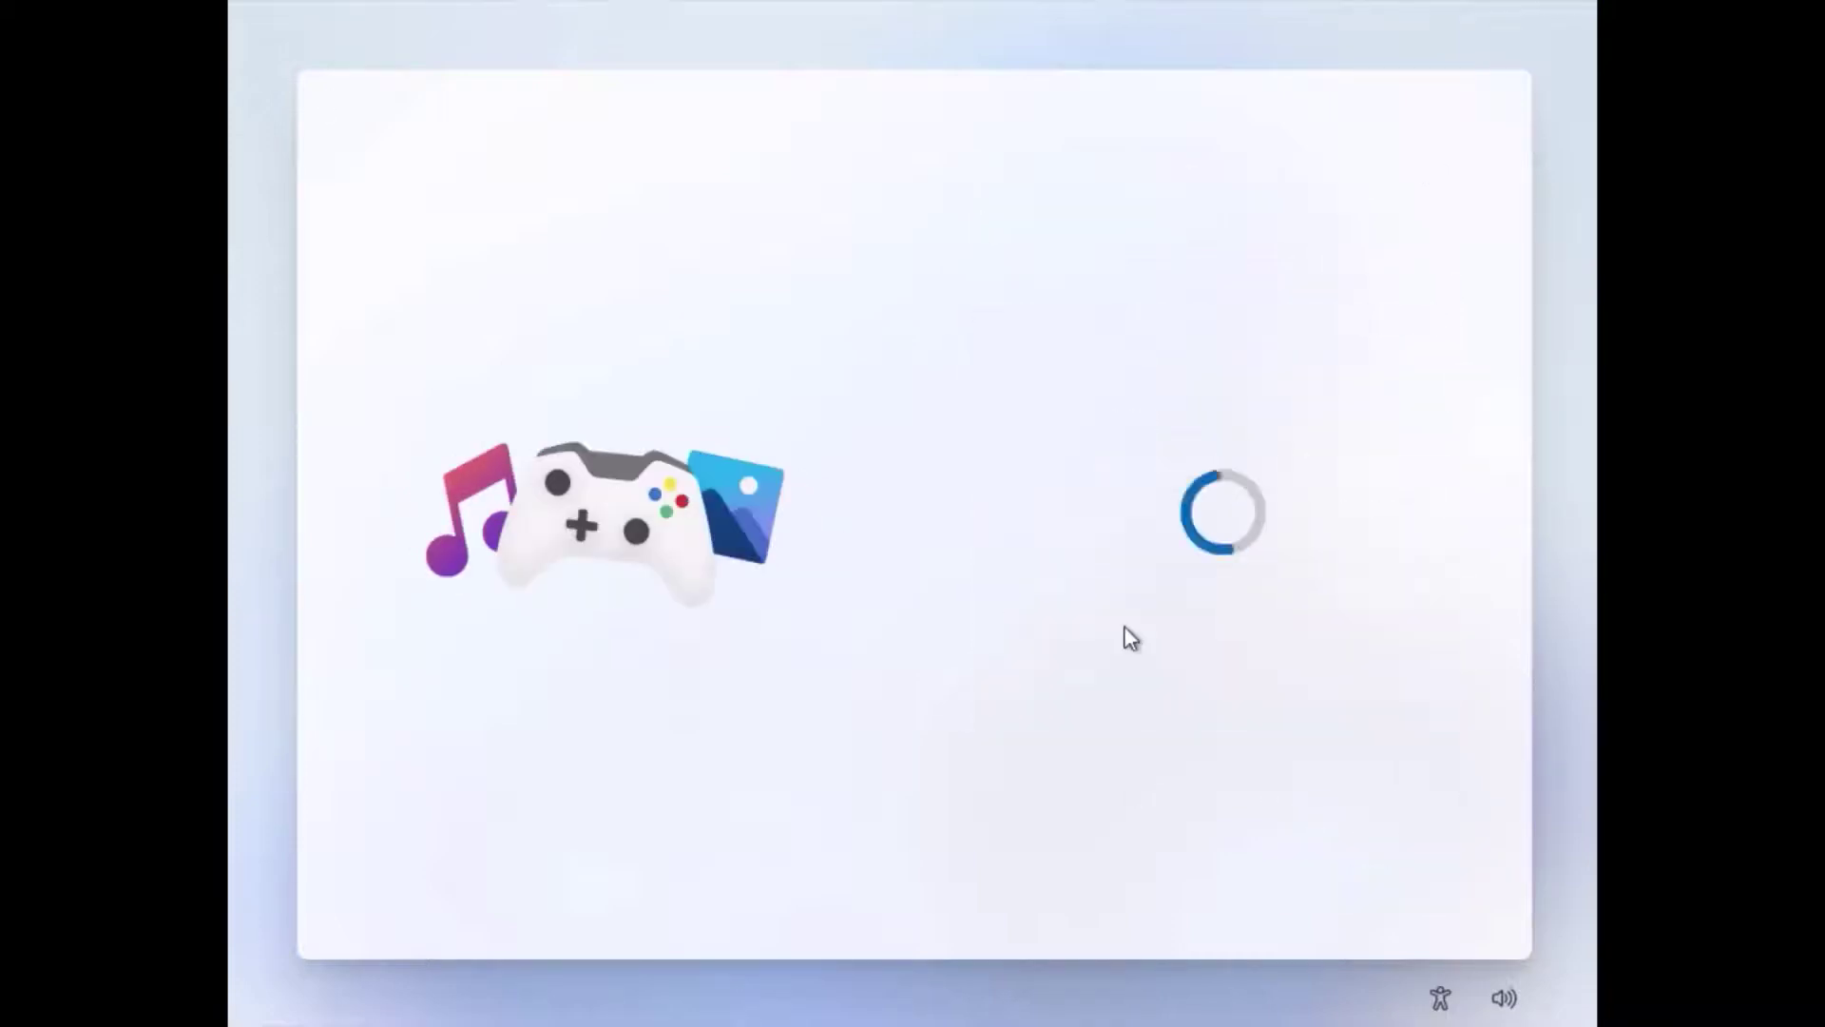
pyautogui.click(1201, 872)
pyautogui.write('PersAdmin')
pyautogui.click(1349, 884)
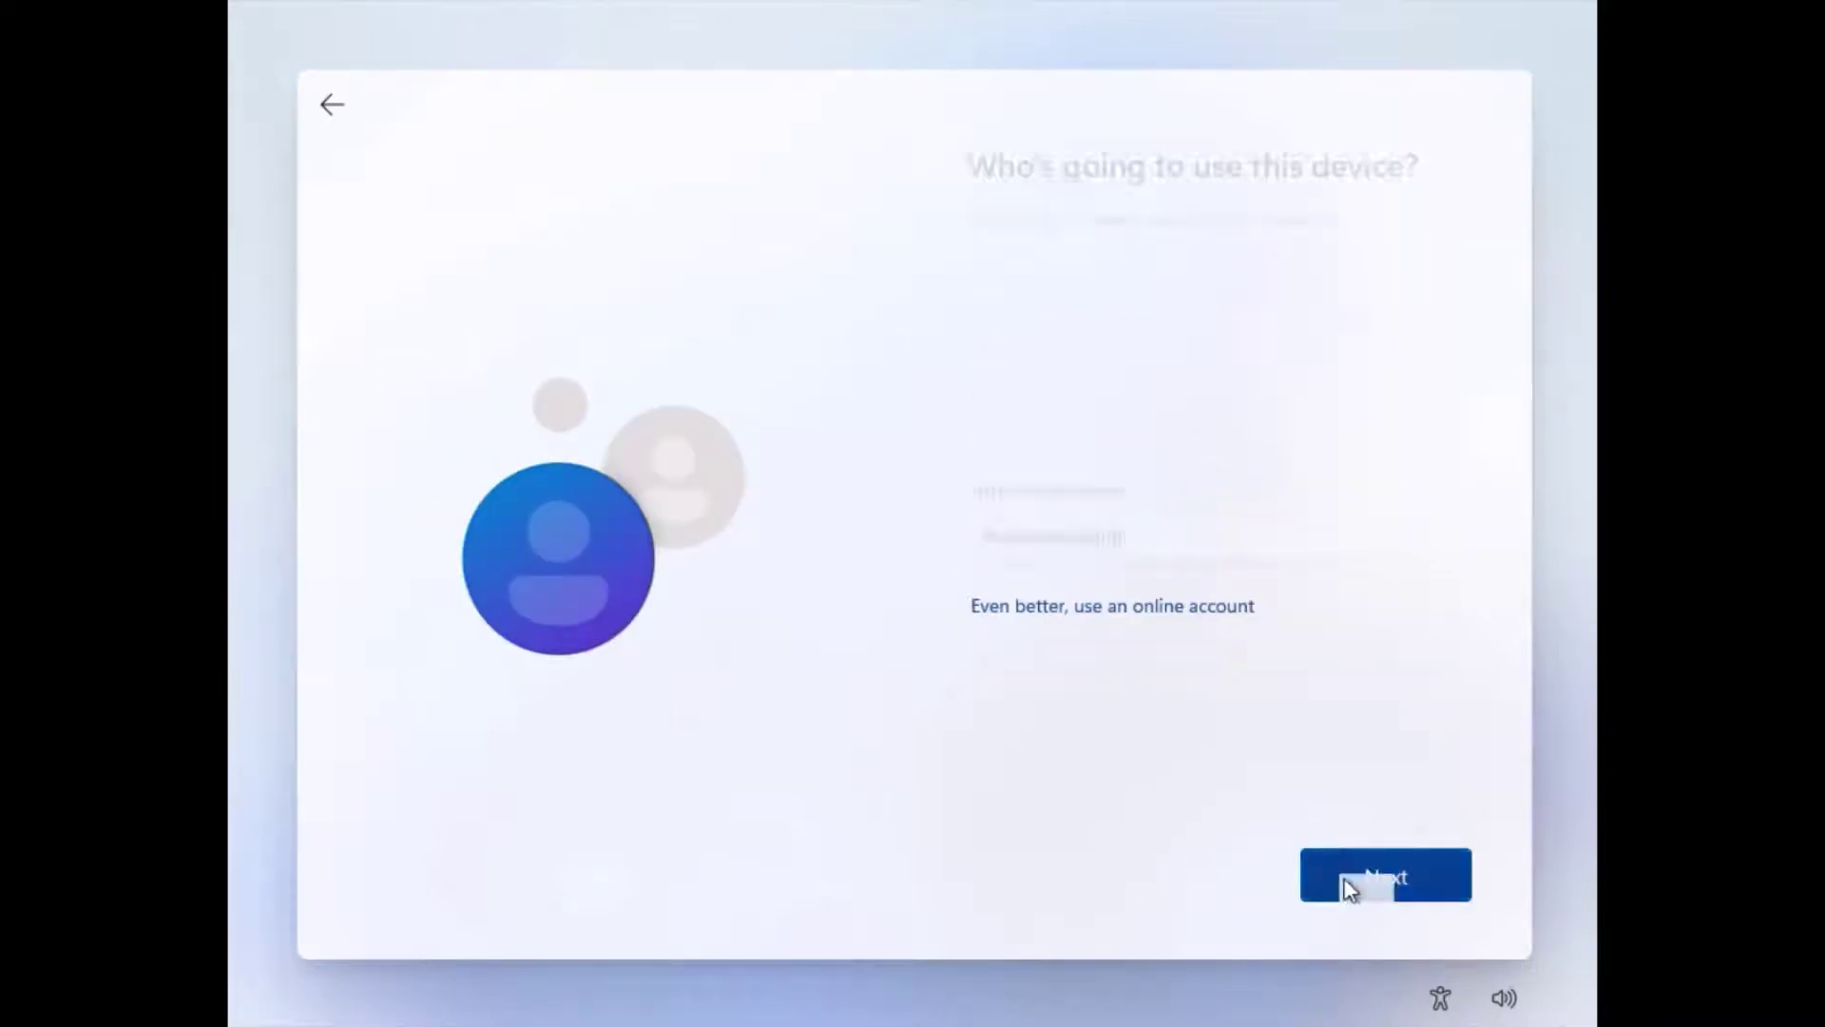
pyautogui.click(1059, 533)
pyautogui.click(1386, 875)
# Step: Pick three security questions, starting with the first pet's name, and answer each
pyautogui.click(1386, 875)
pyautogui.click(1131, 513)
pyautogui.click(1115, 513)
pyautogui.click(1217, 649)
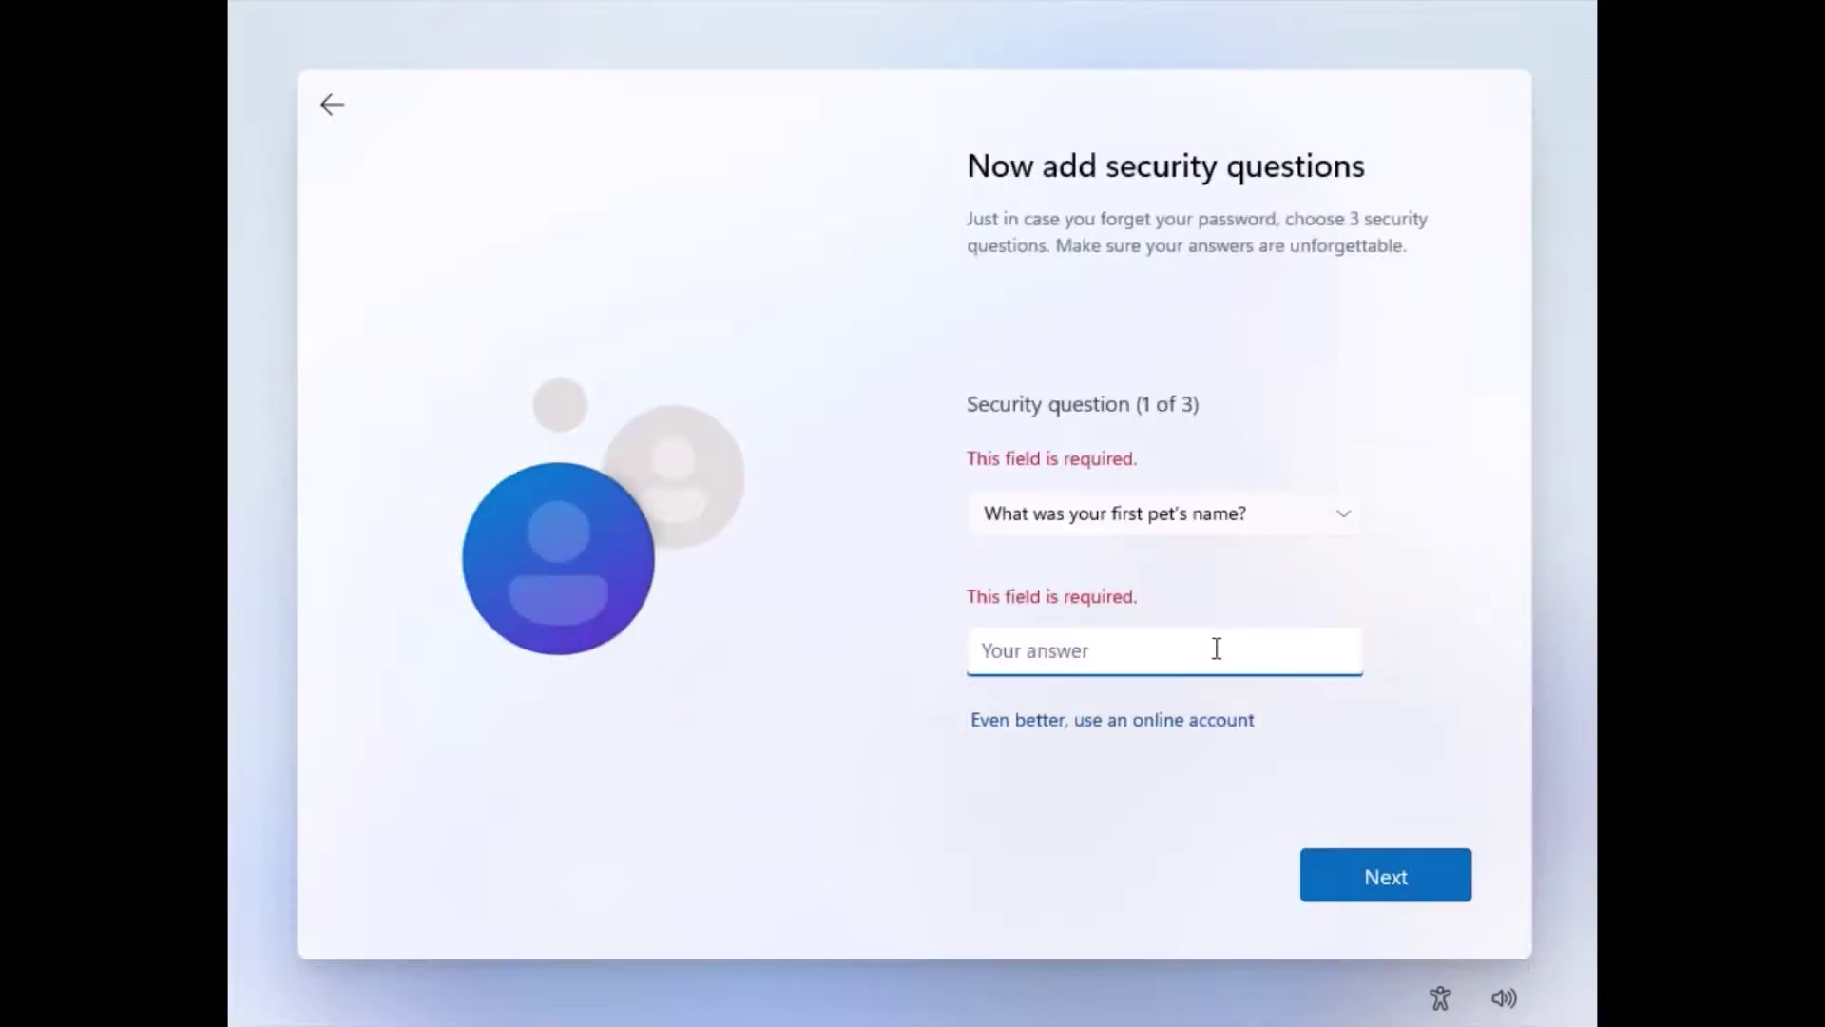
pyautogui.click(1386, 875)
pyautogui.click(1165, 513)
pyautogui.click(1132, 529)
pyautogui.click(1264, 601)
pyautogui.click(1386, 875)
pyautogui.click(1141, 513)
pyautogui.click(1372, 862)
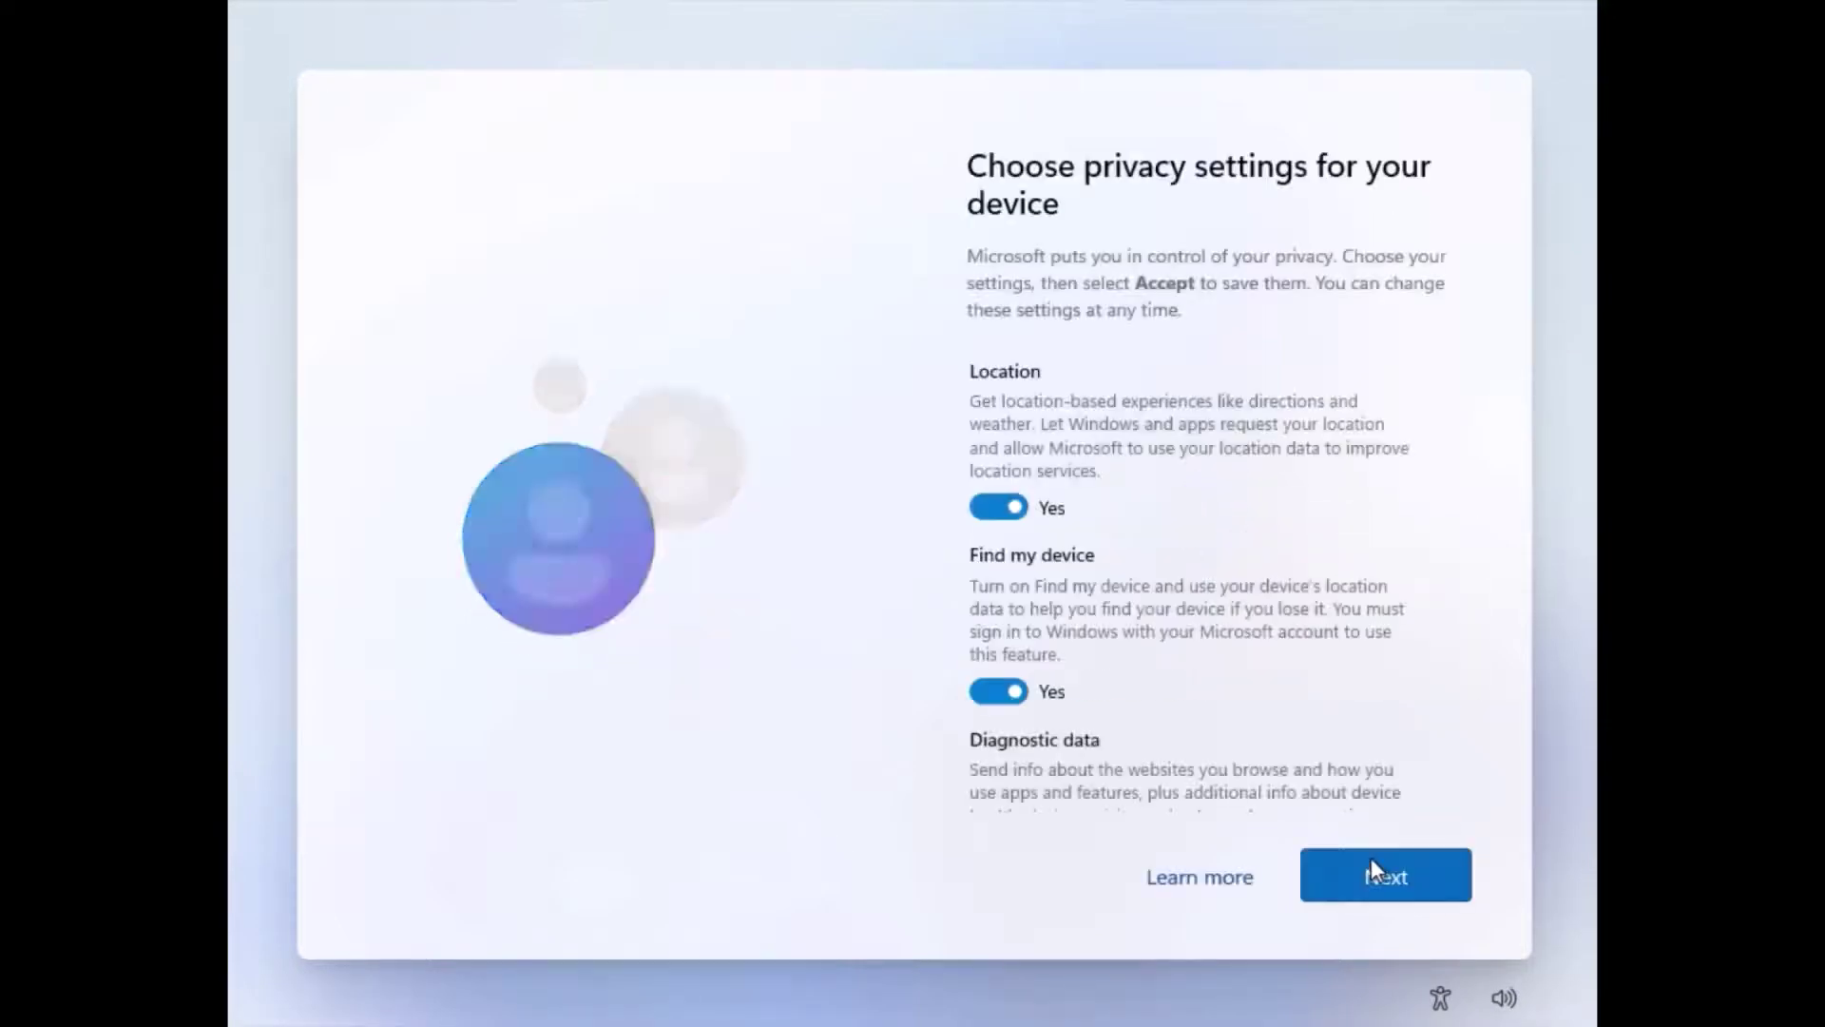
# Step: Set location, Find my device and the remaining privacy options to No, then accept
pyautogui.click(998, 691)
pyautogui.scroll(-4, 994, 608)
pyautogui.click(998, 556)
pyautogui.click(998, 716)
pyautogui.scroll(-5, 998, 703)
pyautogui.click(1001, 525)
pyautogui.click(1007, 668)
pyautogui.click(1386, 875)
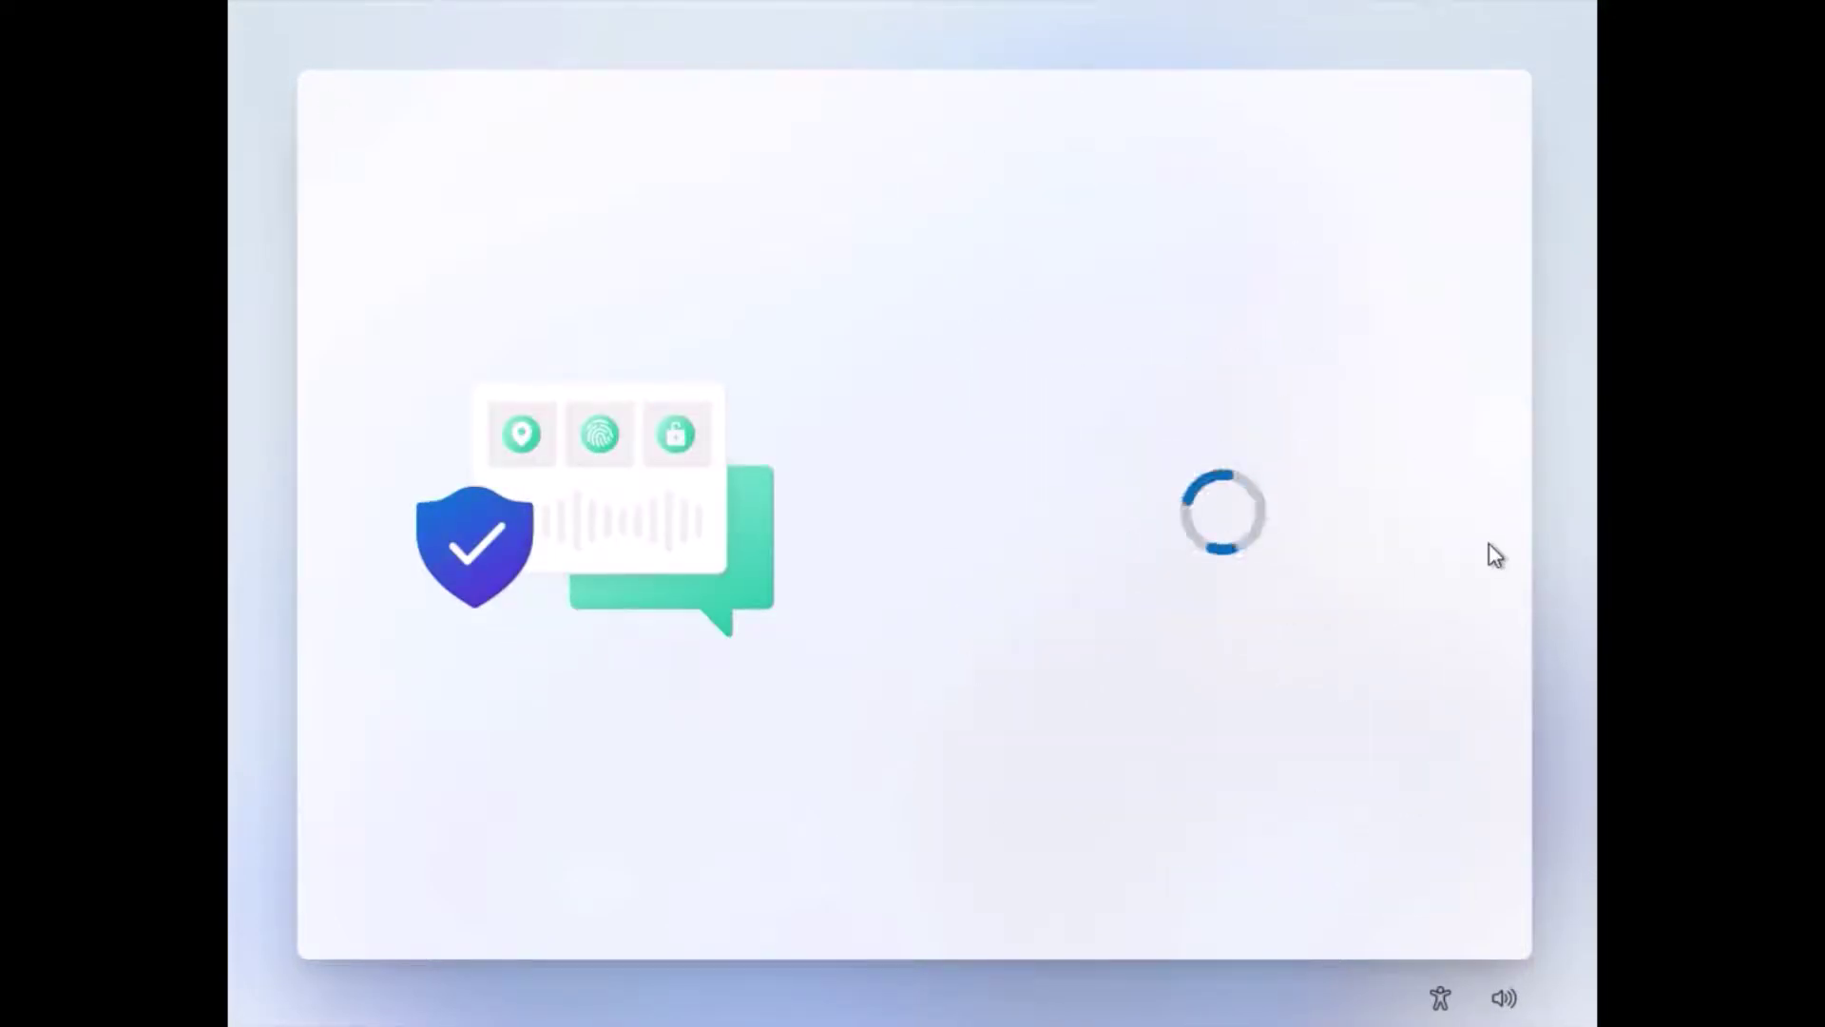